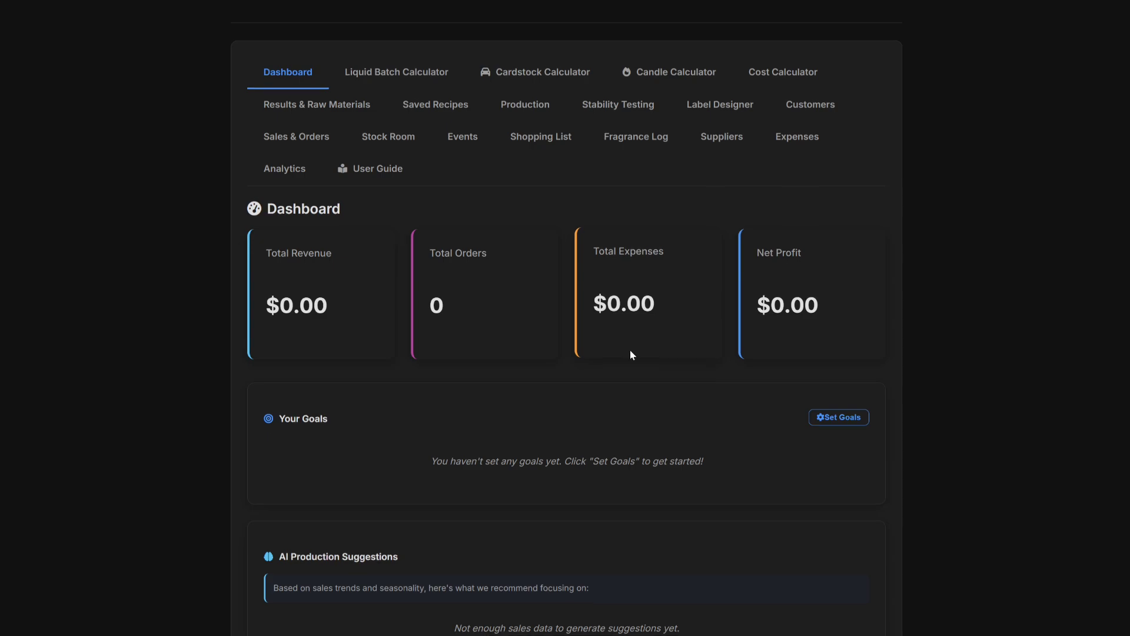
# Open the Production schedule.
pyautogui.scroll(-5, 630, 350)
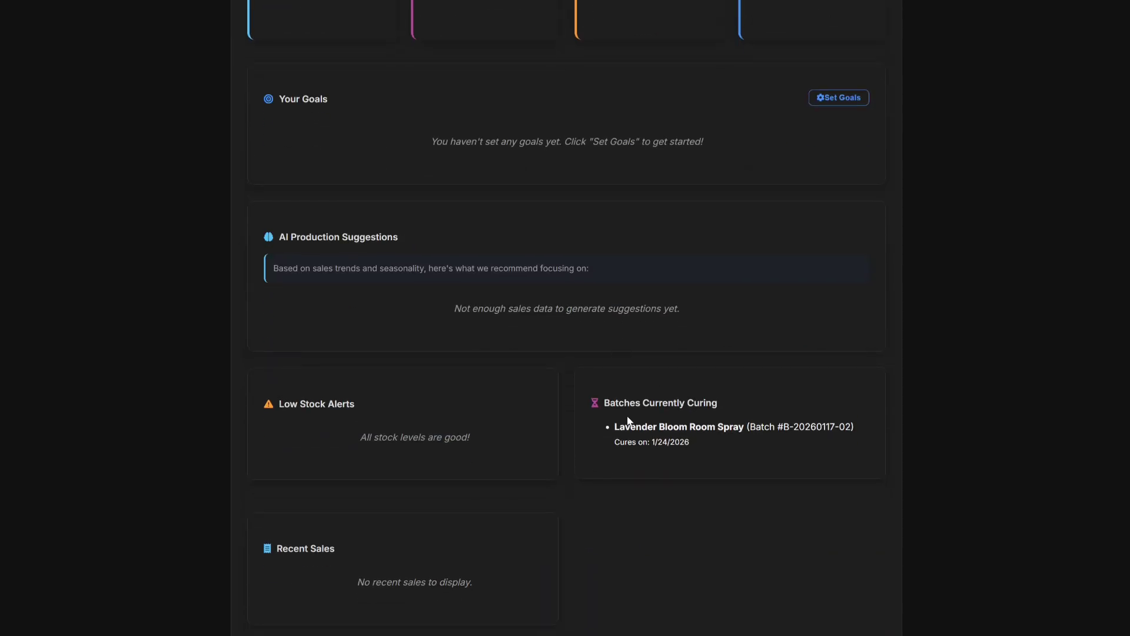
pyautogui.scroll(1, 626, 421)
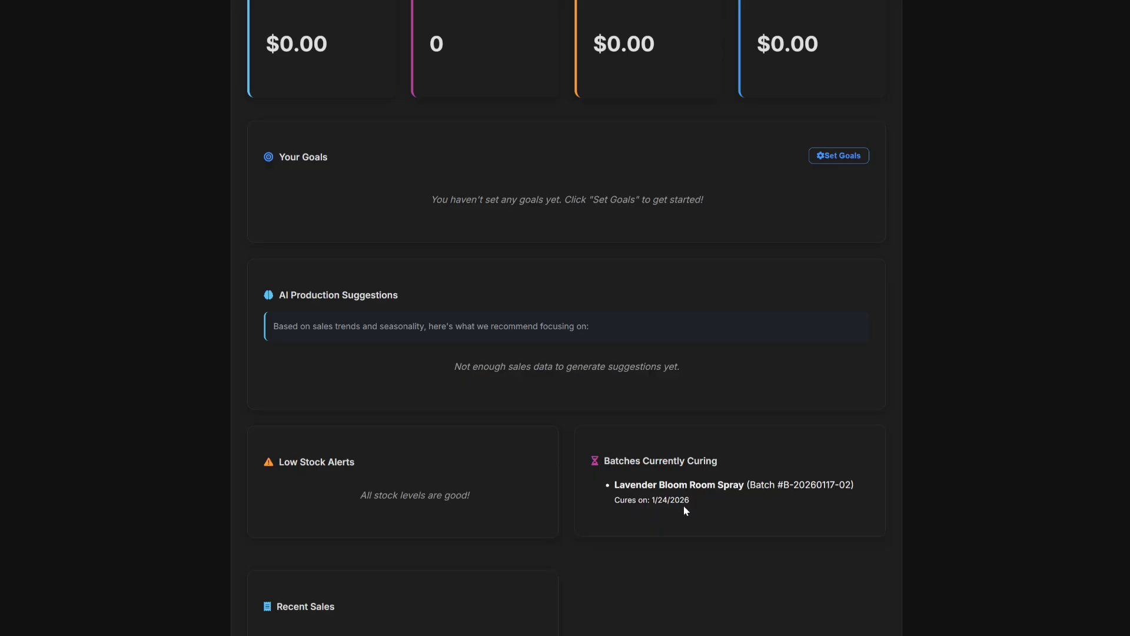
pyautogui.scroll(4, 686, 523)
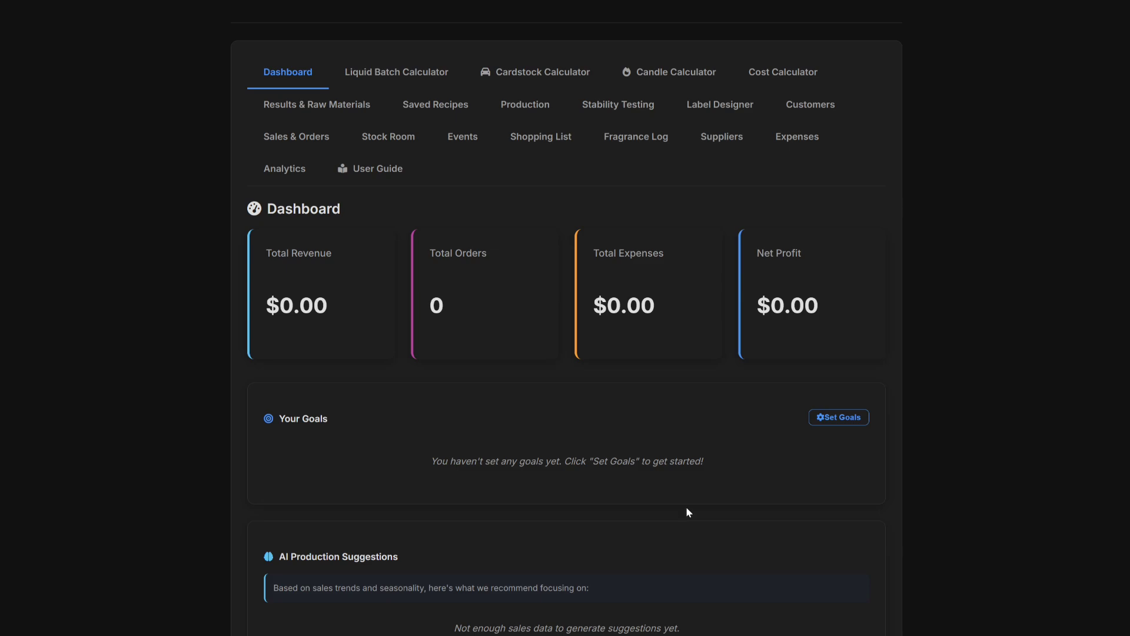
pyautogui.scroll(-2, 698, 506)
pyautogui.scroll(2, 704, 500)
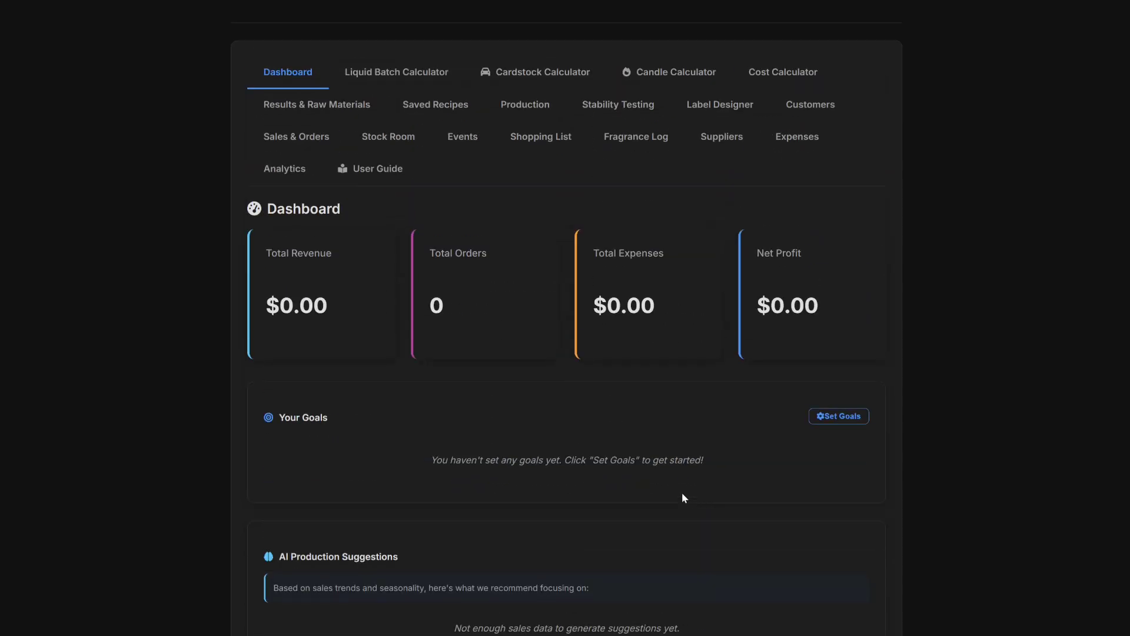
pyautogui.click(518, 112)
pyautogui.scroll(-3, 524, 159)
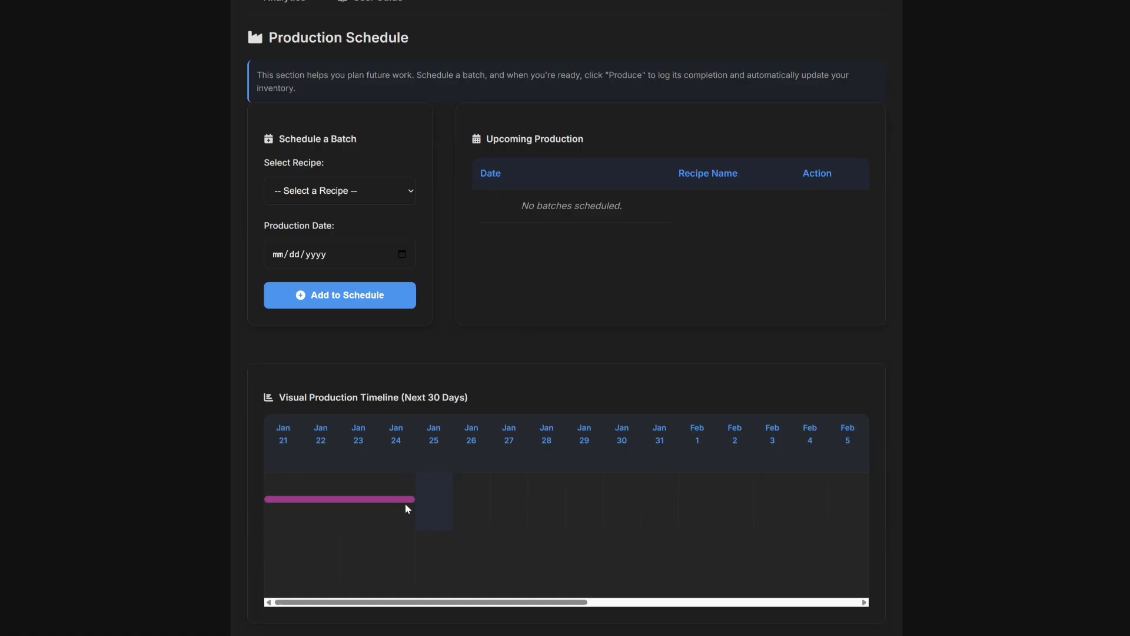
pyautogui.scroll(3, 455, 479)
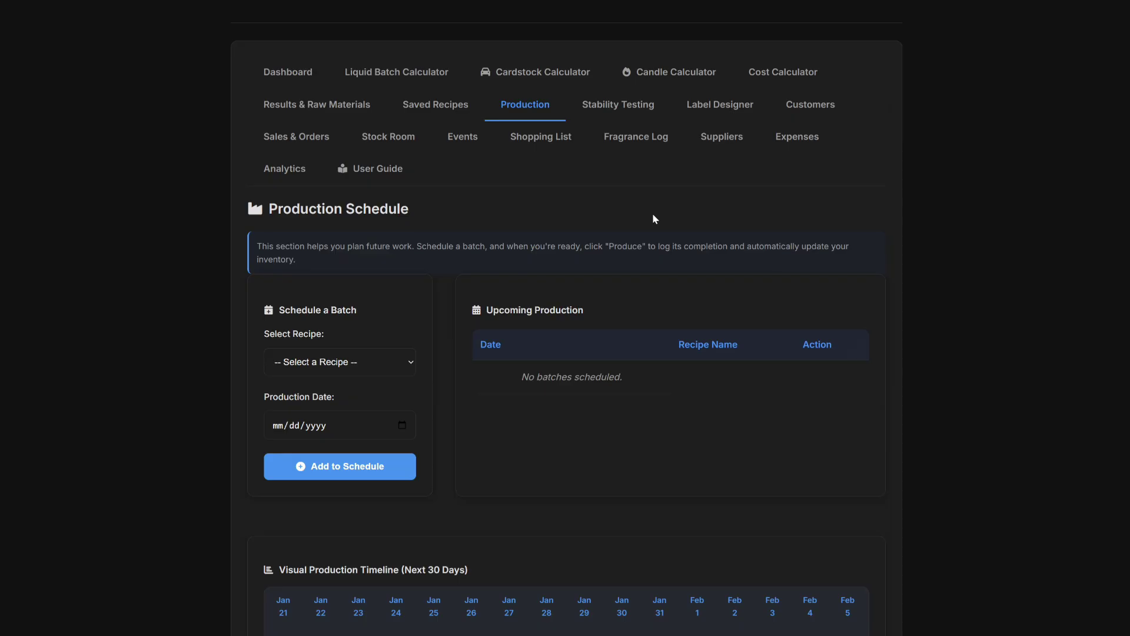
pyautogui.click(438, 108)
pyautogui.scroll(-6, 546, 167)
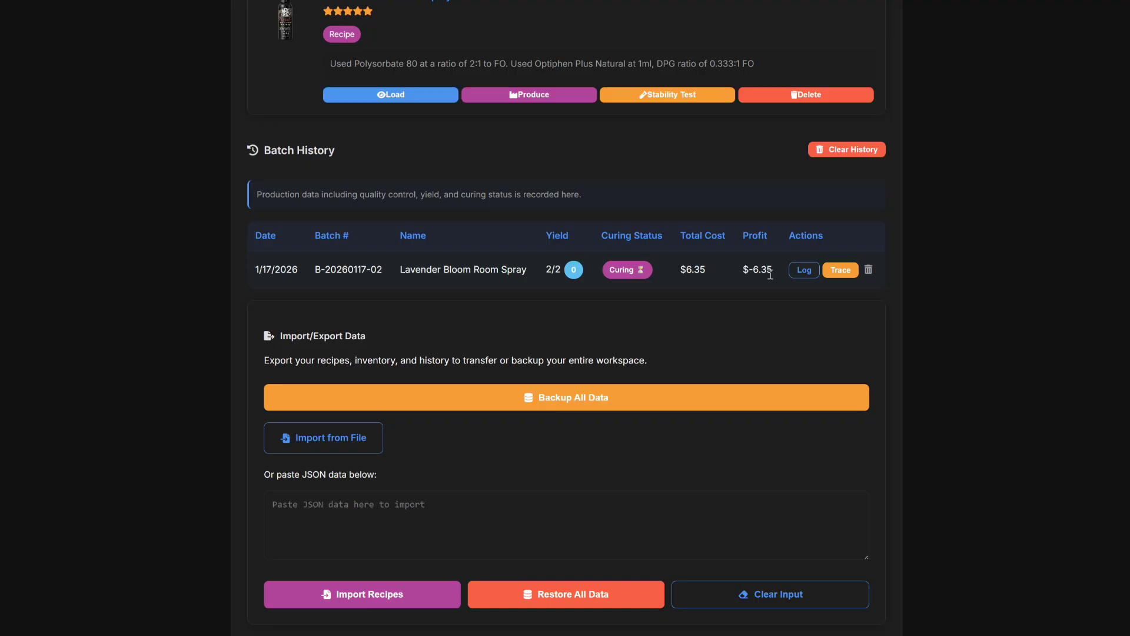
# Log a Crystal Clear observation: 'Scent is strong and has no alcohol after smell.', 'Color is still consistent'.
pyautogui.click(804, 270)
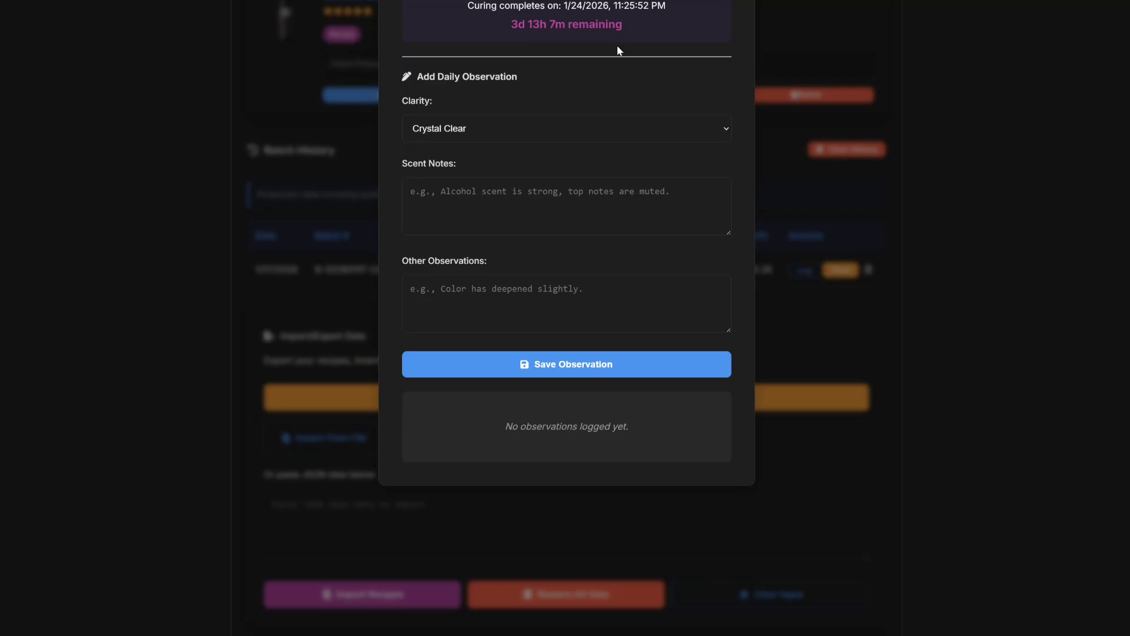
pyautogui.click(543, 125)
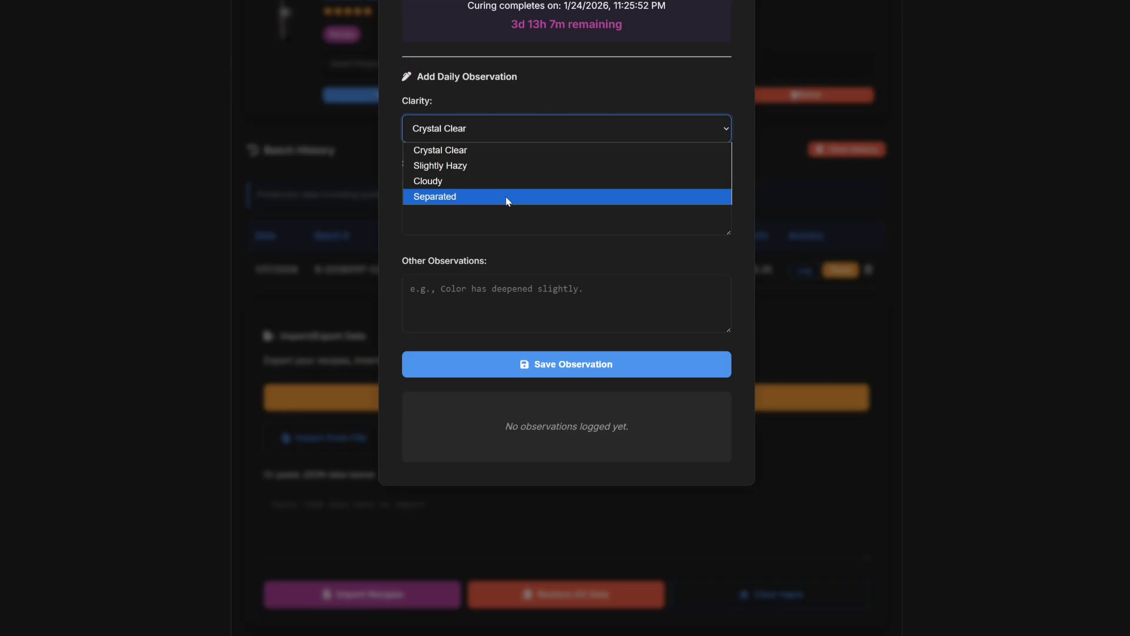
pyautogui.click(518, 147)
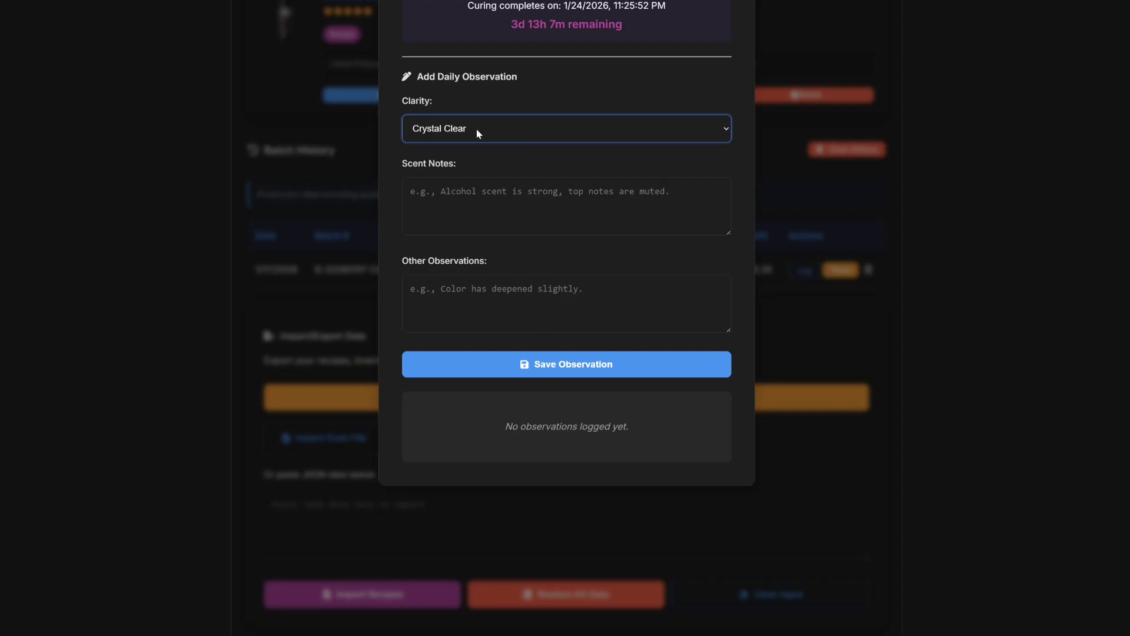
pyautogui.click(470, 200)
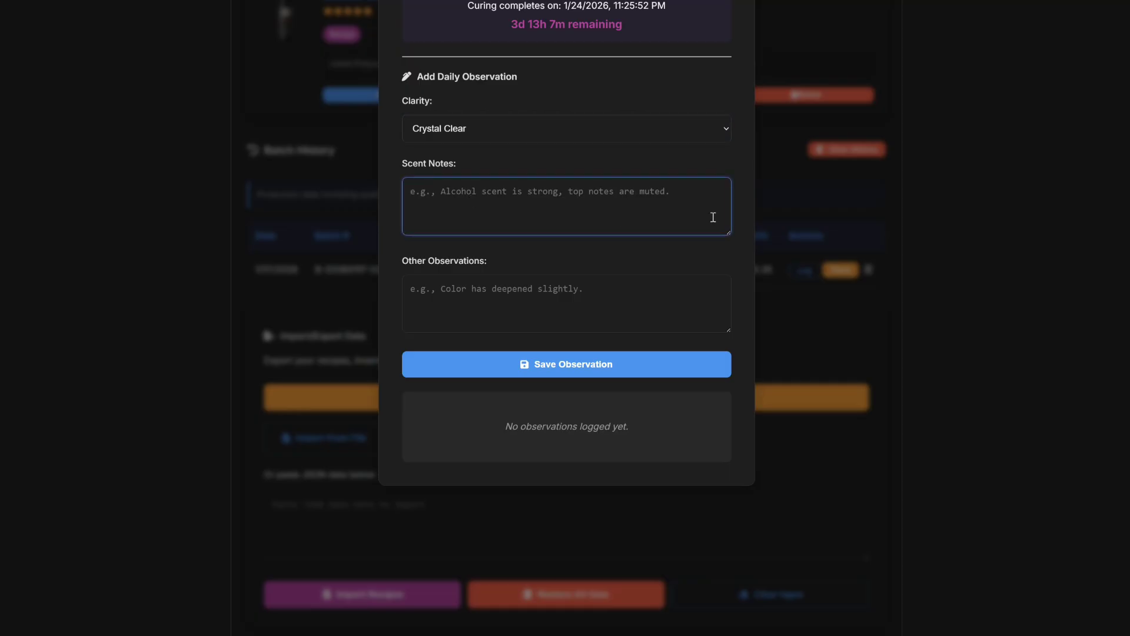
pyautogui.write('Scent')
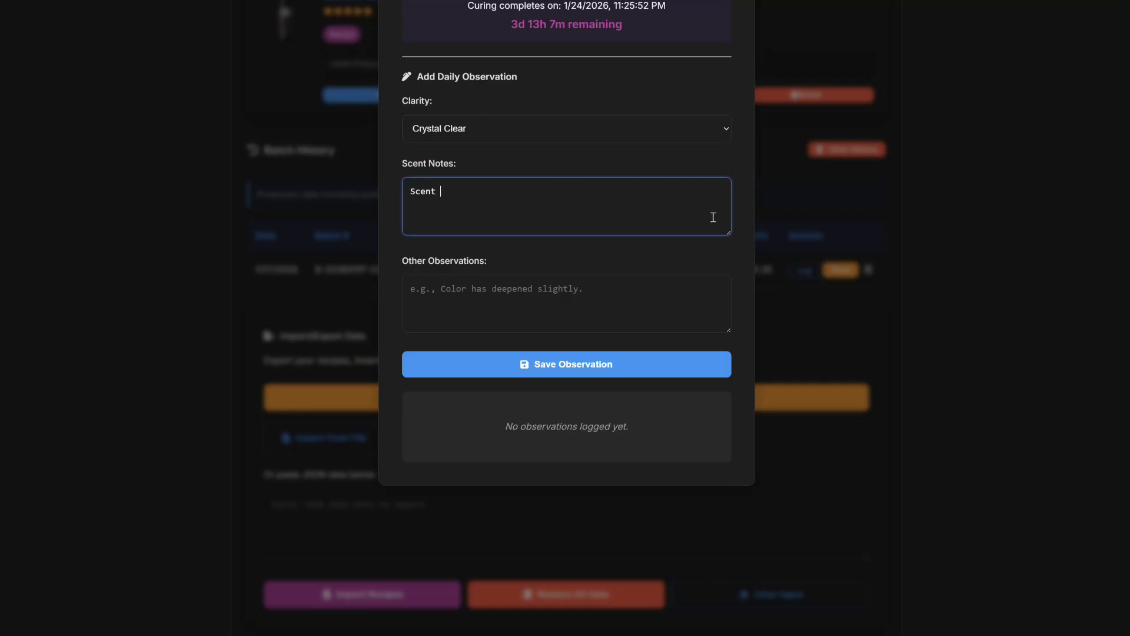
pyautogui.write(' is strong and has no alcohol after smell.')
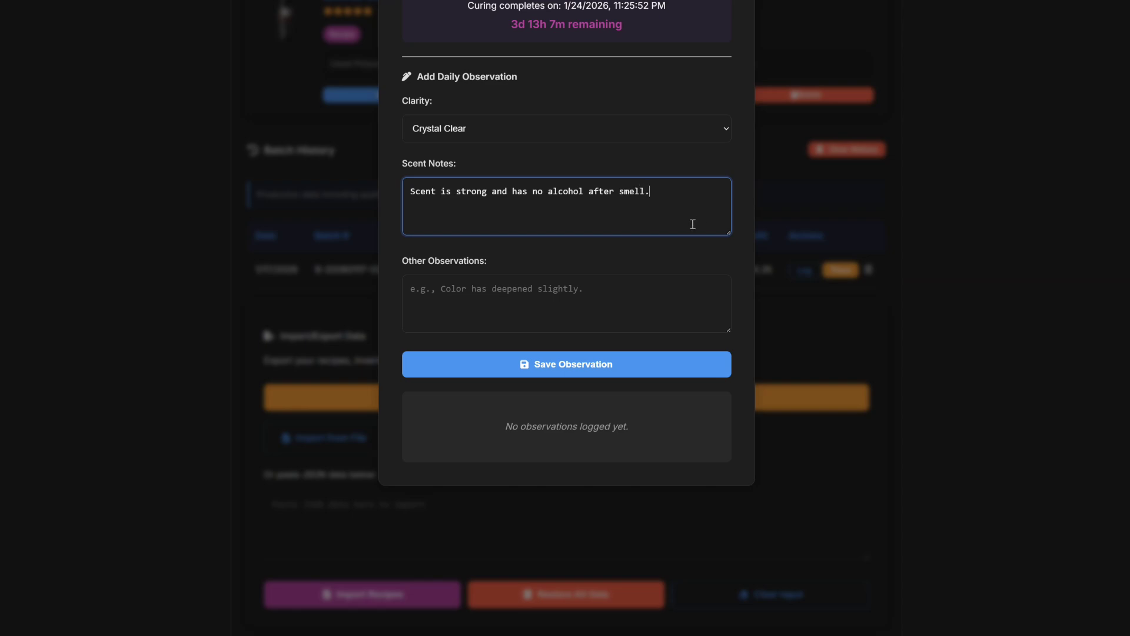
pyautogui.click(456, 293)
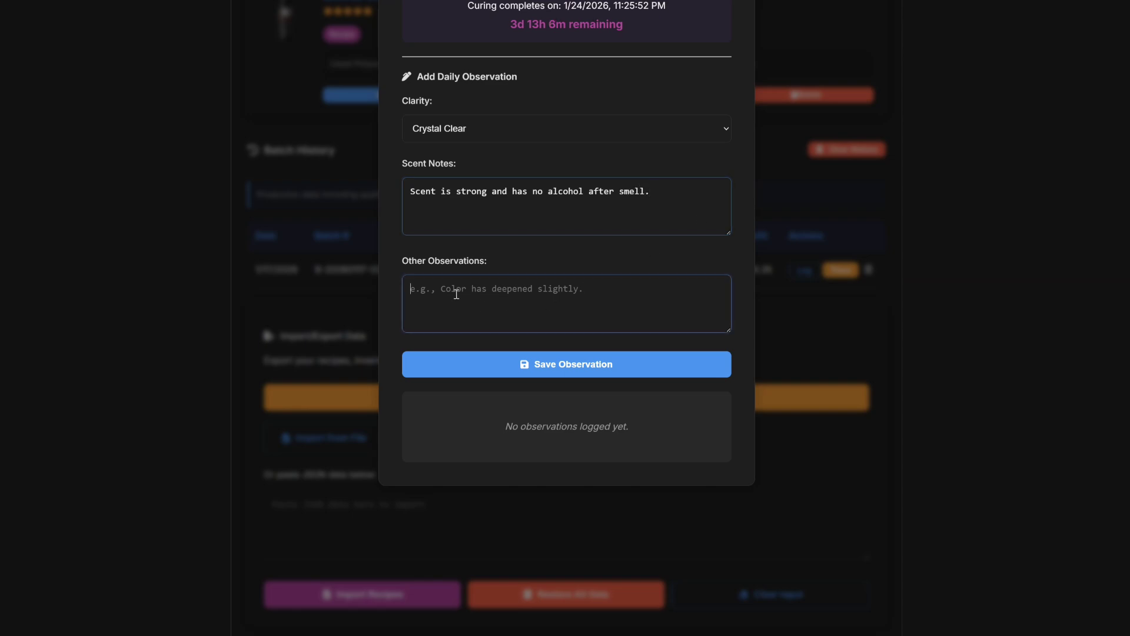
pyautogui.write('Color is sti')
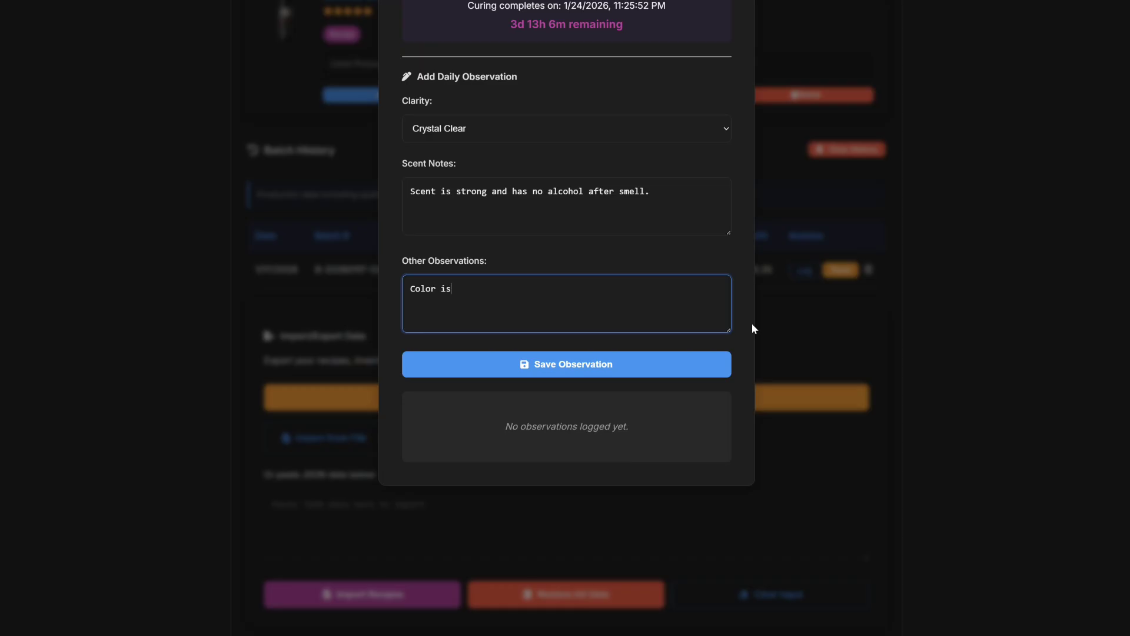
pyautogui.write('ll consistent.')
pyautogui.click(575, 367)
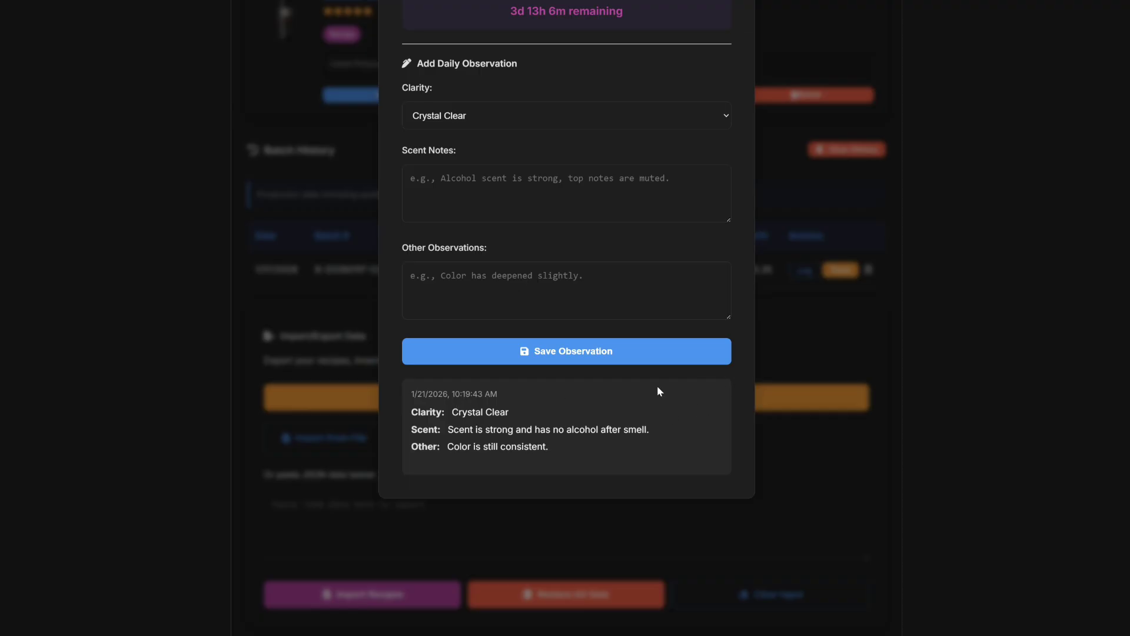
pyautogui.scroll(2, 677, 318)
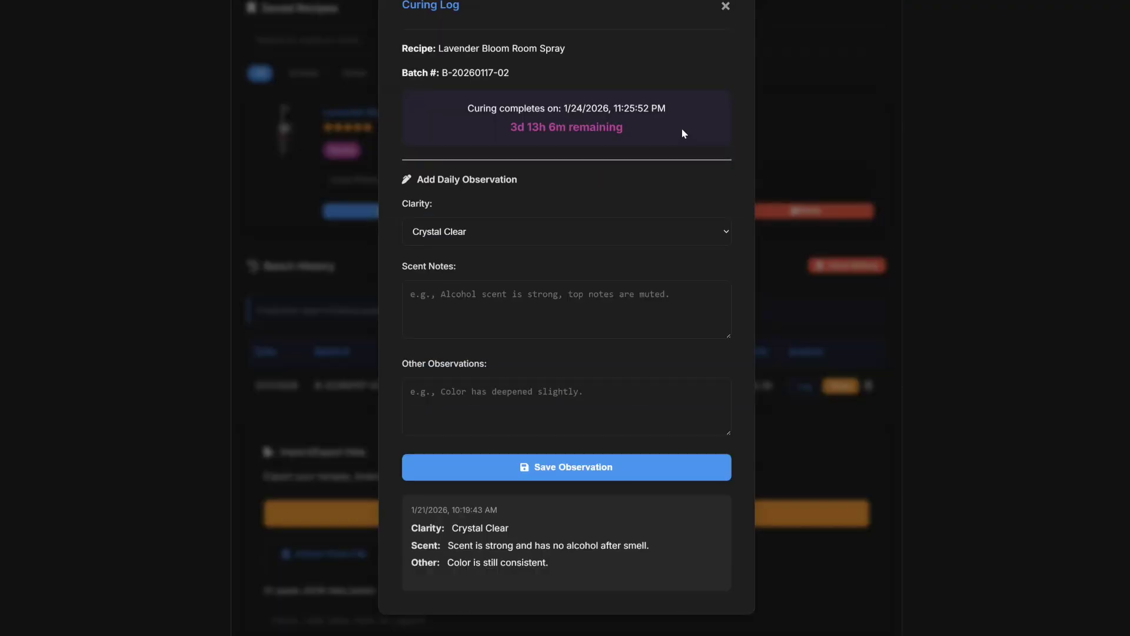
# Close the curing log, reopen it from the batch row, and close it again.
pyautogui.click(726, 6)
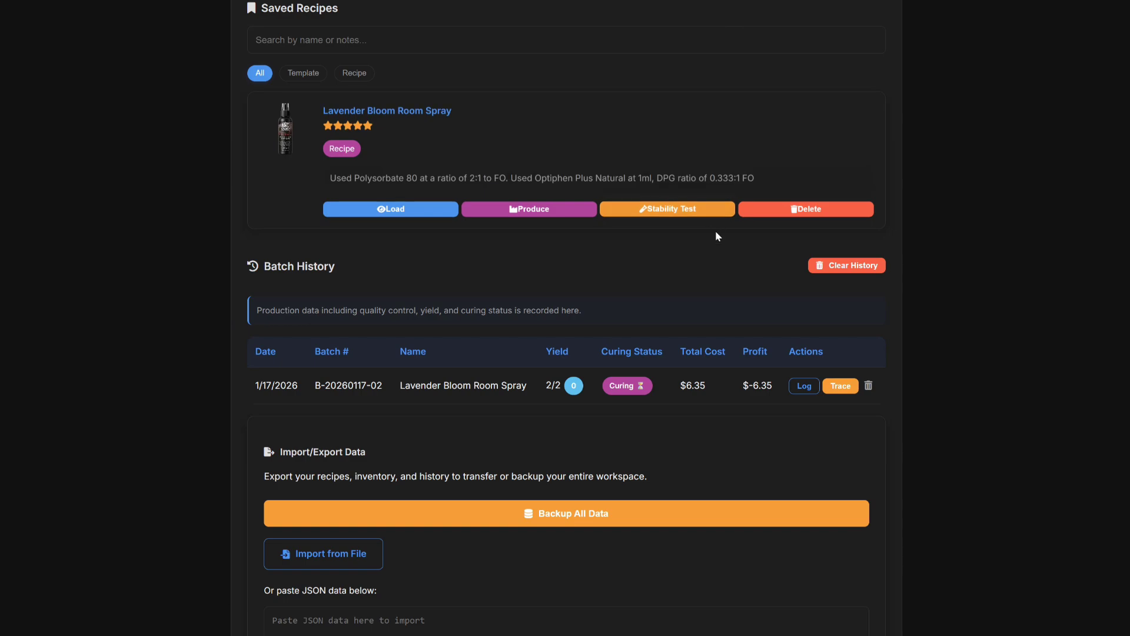
pyautogui.click(805, 386)
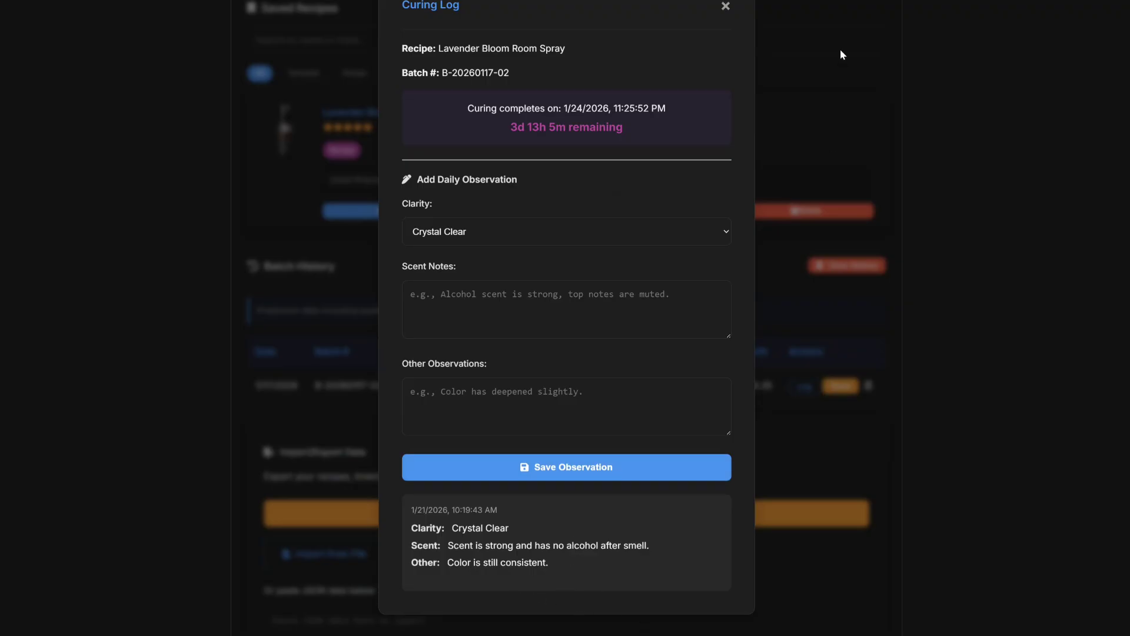
pyautogui.click(725, 6)
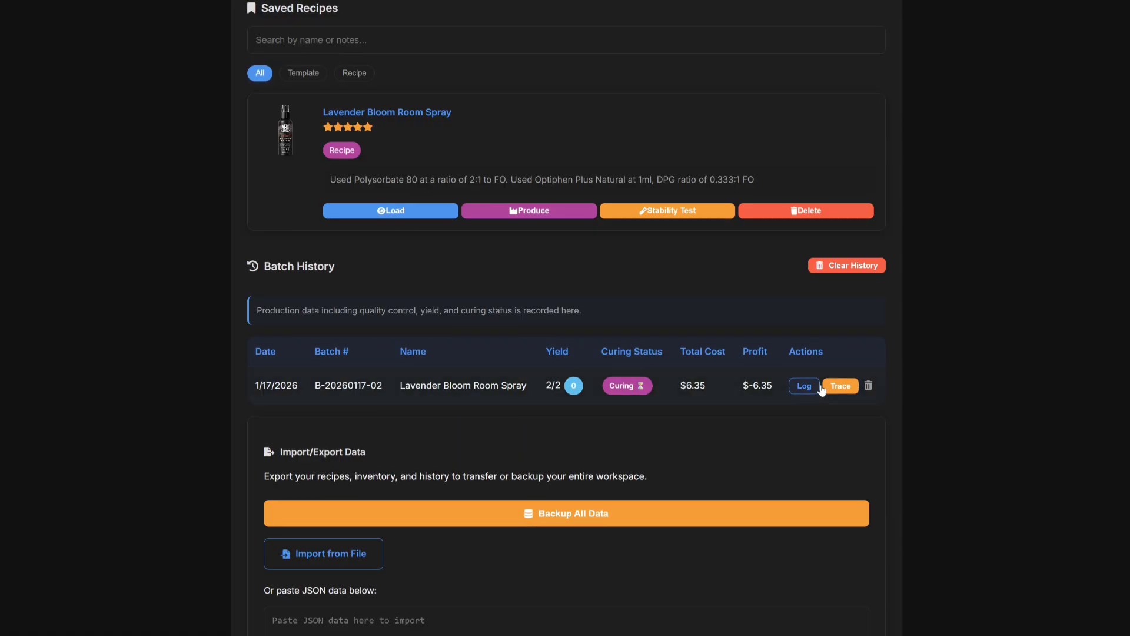
pyautogui.click(840, 386)
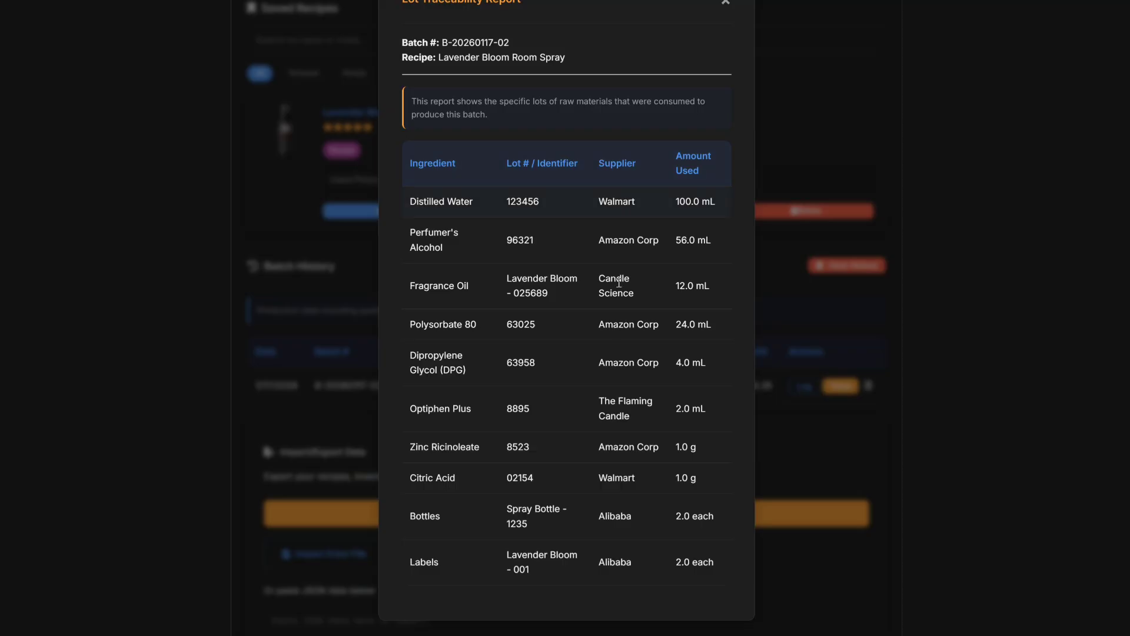
pyautogui.scroll(3, 607, 334)
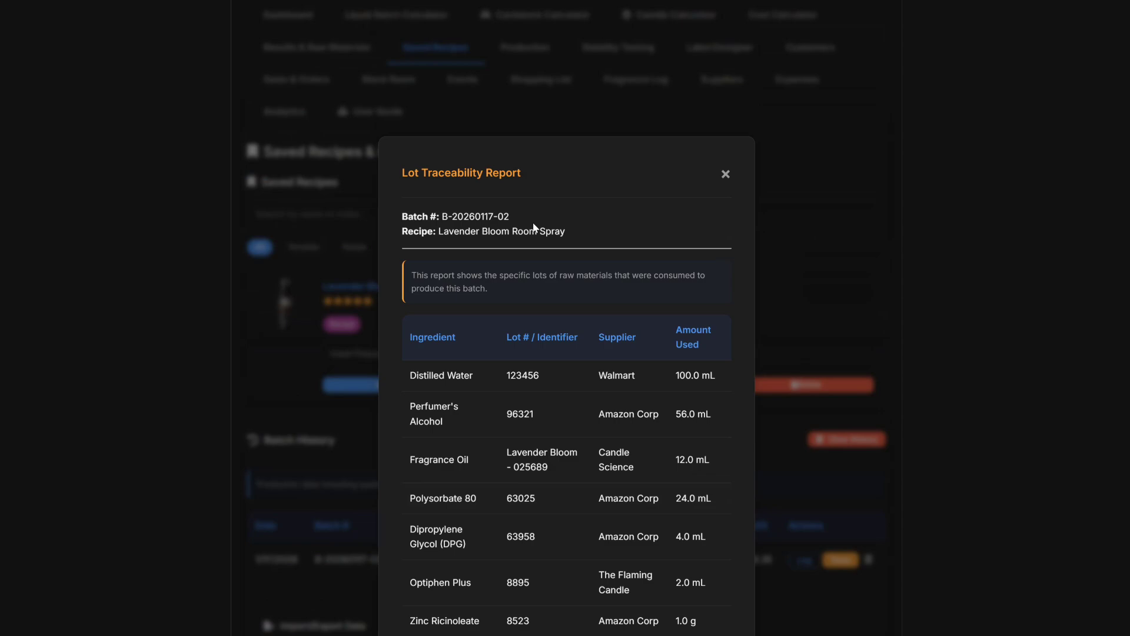
pyautogui.press('Escape')
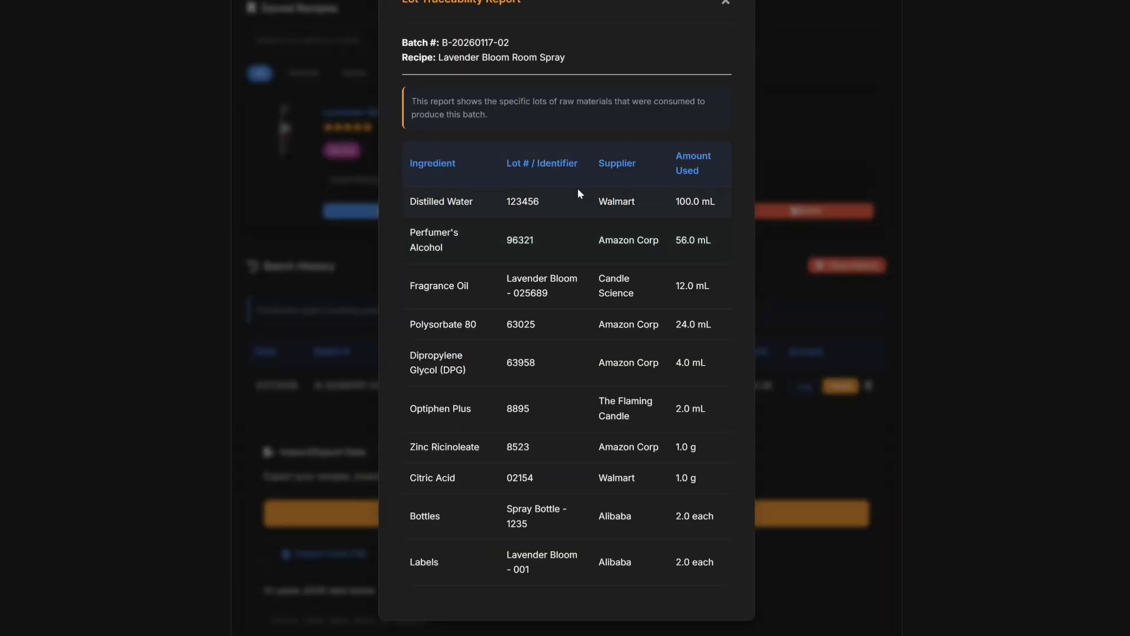
pyautogui.press('Escape')
pyautogui.press('Escape')
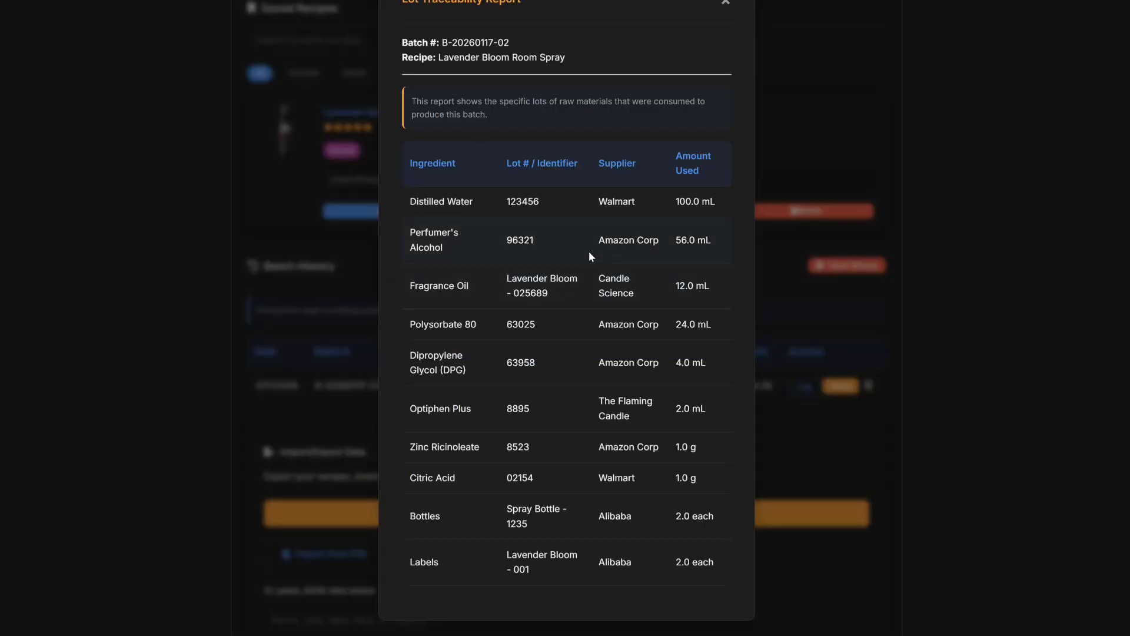
pyautogui.scroll(4, 588, 253)
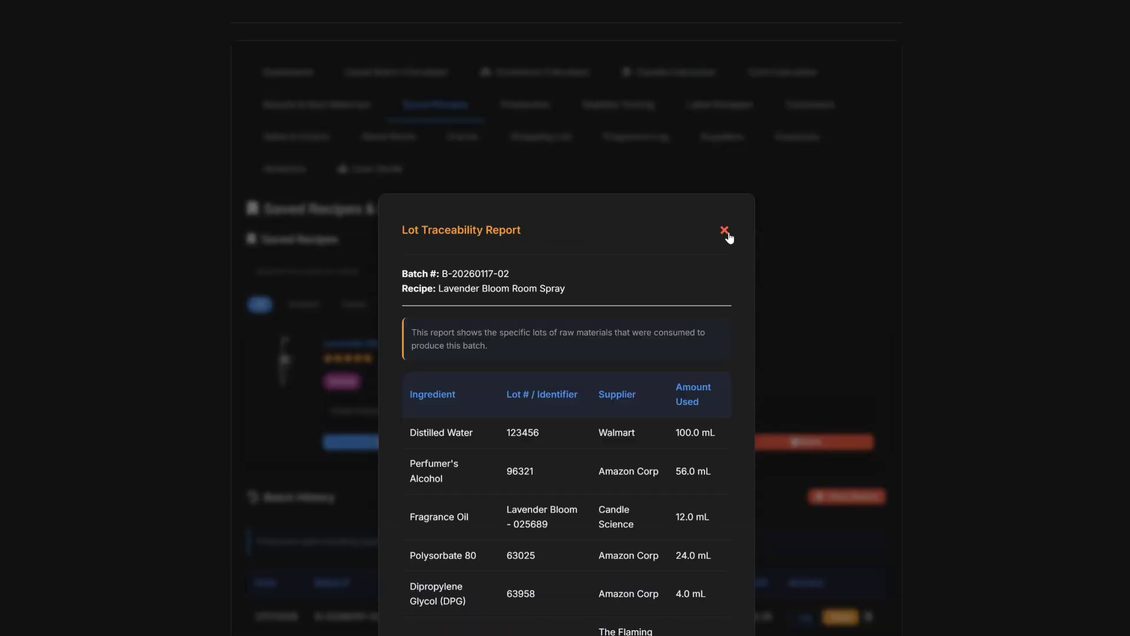
# Close the traceability report and scroll down to the Batch History table.
pyautogui.click(725, 231)
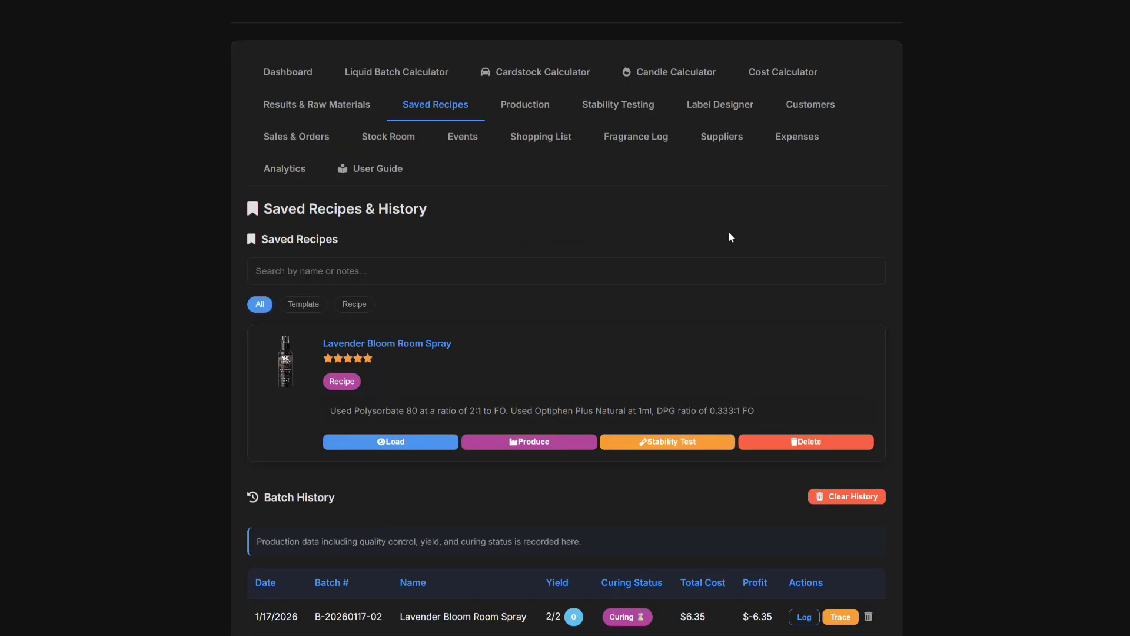
pyautogui.scroll(-4, 699, 277)
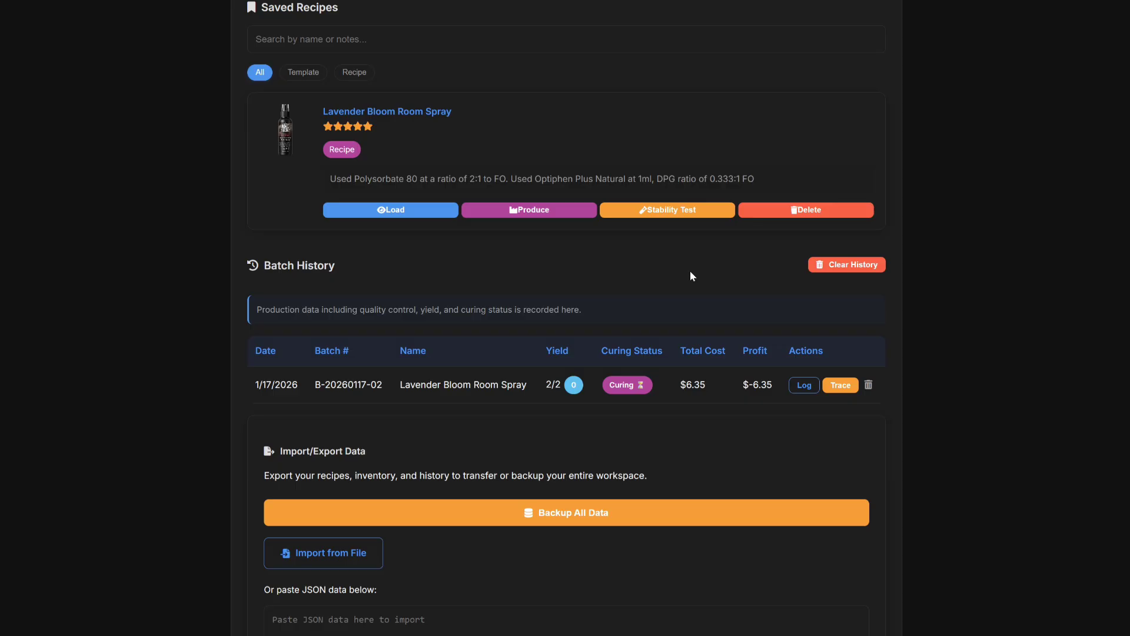
# Cancel deleting the batch log, then go to the Stock Room finished goods page.
pyautogui.click(868, 386)
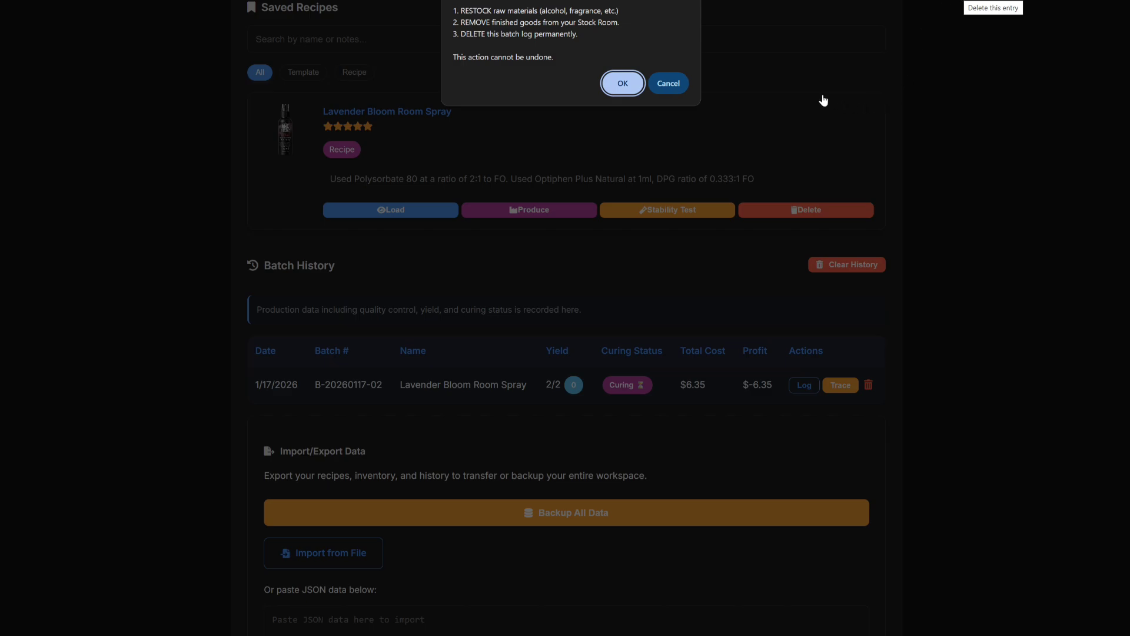
pyautogui.click(675, 84)
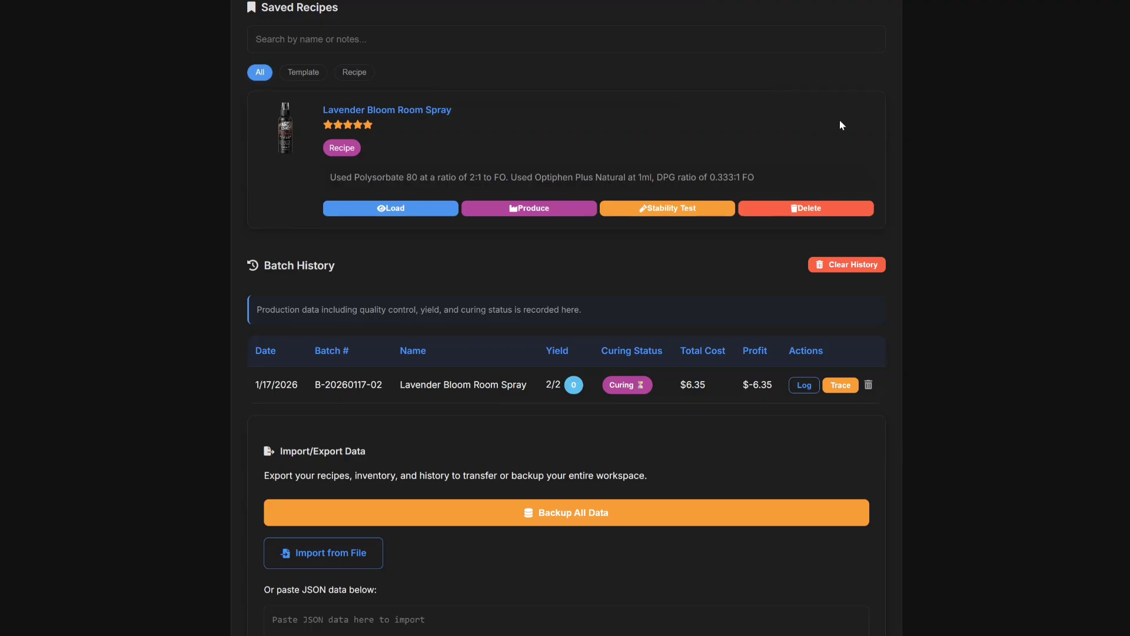
pyautogui.scroll(4, 966, 167)
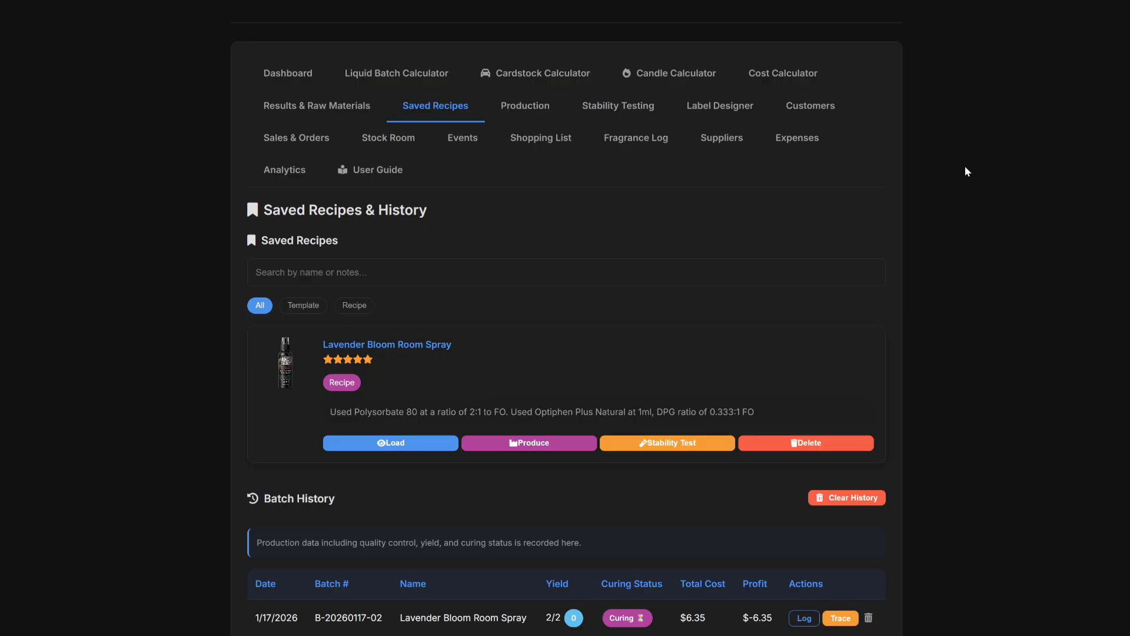
pyautogui.click(426, 146)
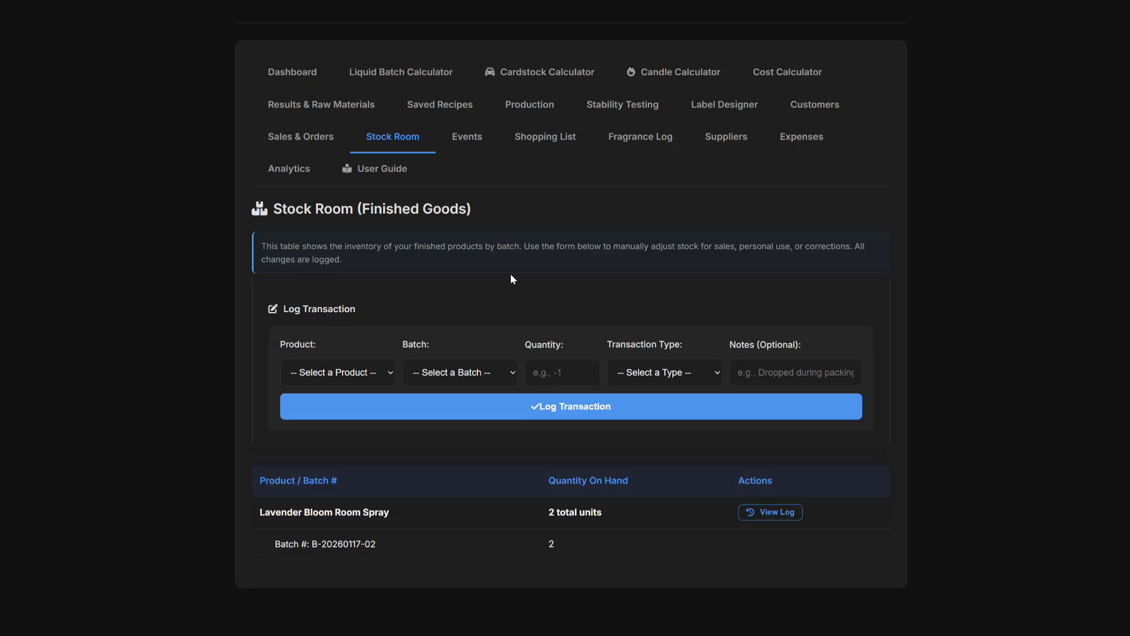
pyautogui.click(359, 378)
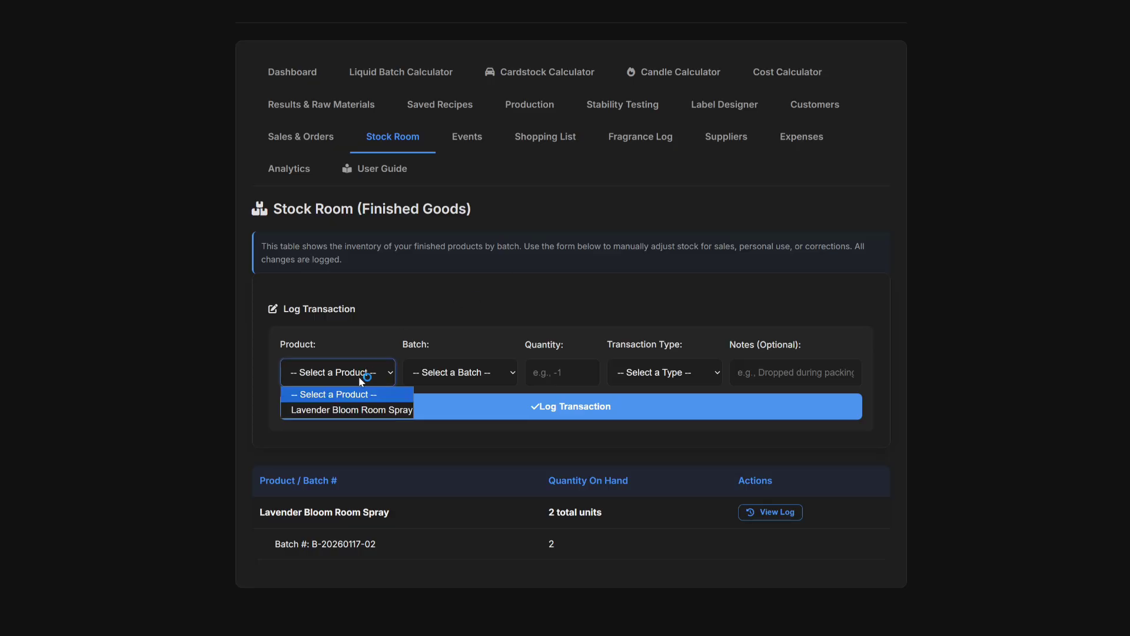
pyautogui.click(350, 411)
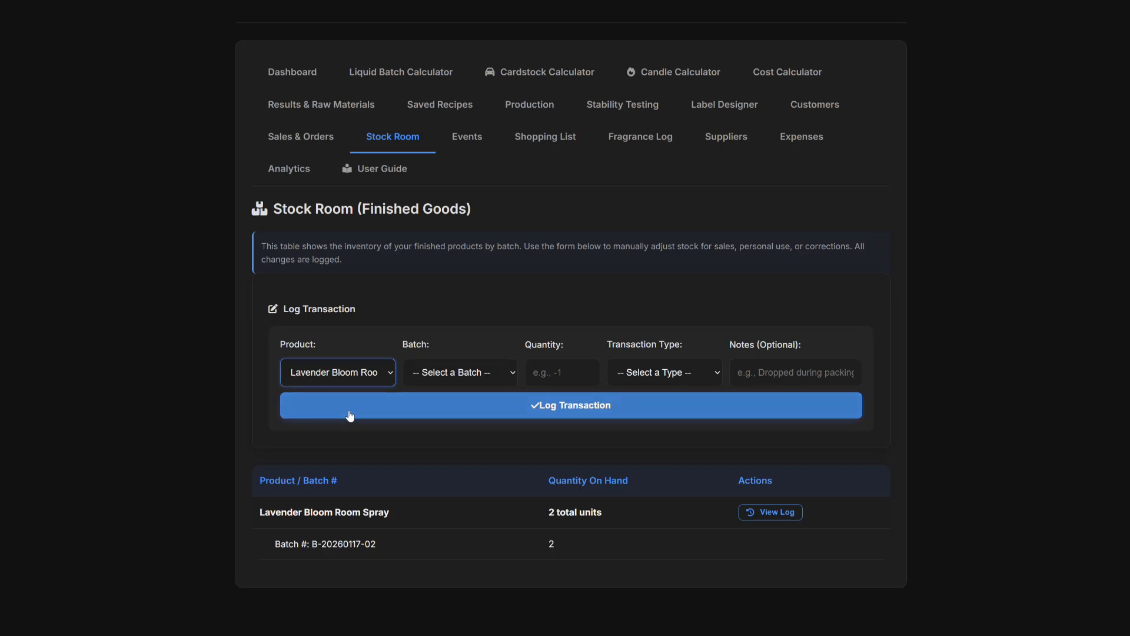
pyautogui.click(448, 373)
pyautogui.click(446, 411)
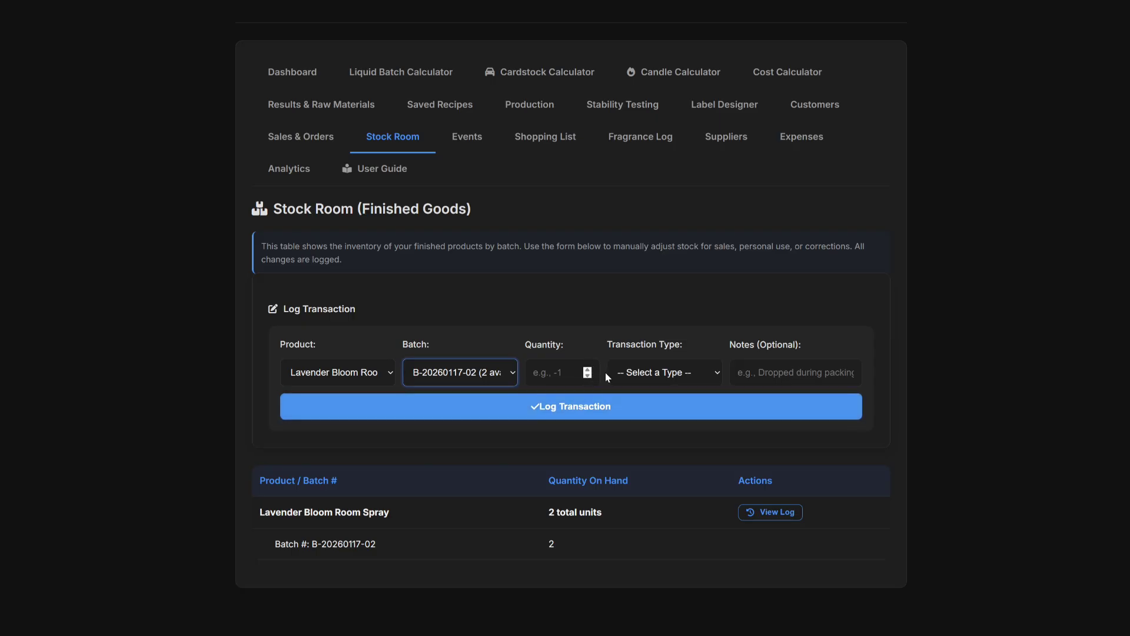
pyautogui.click(644, 377)
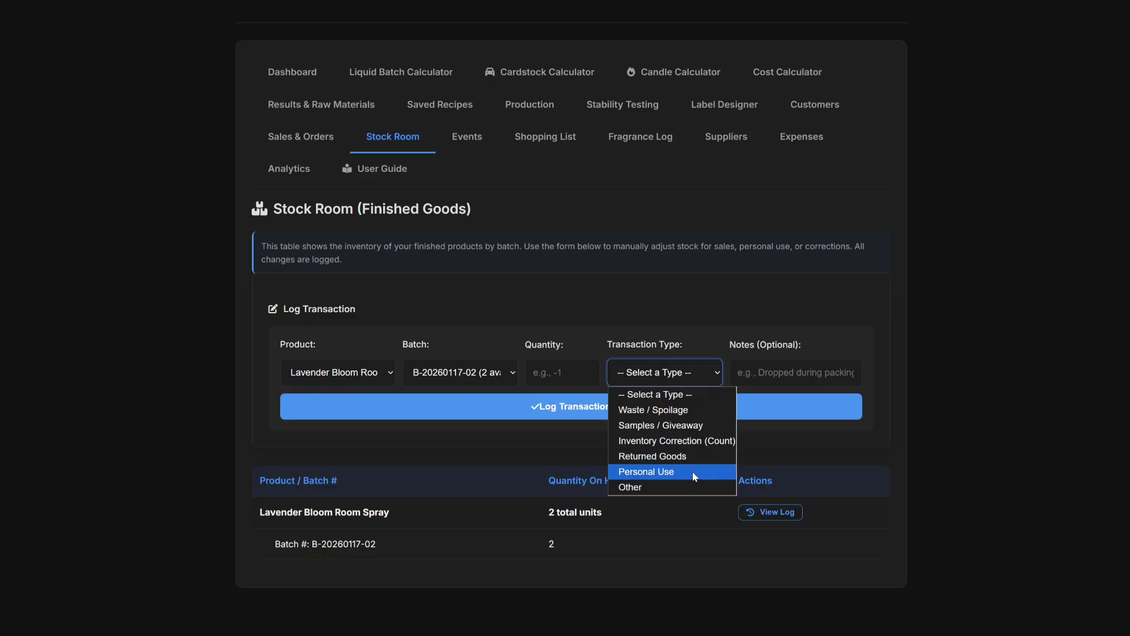
# Draft a Samples / Giveaway adjustment of -1 with the note 'To a follower'.
pyautogui.click(693, 432)
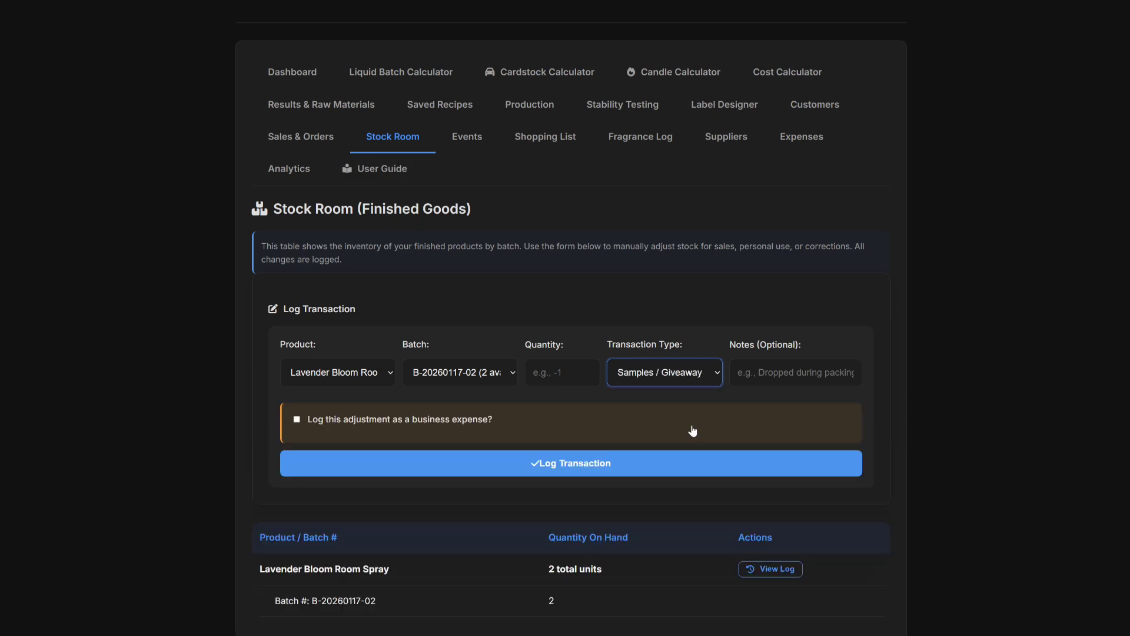
pyautogui.click(764, 372)
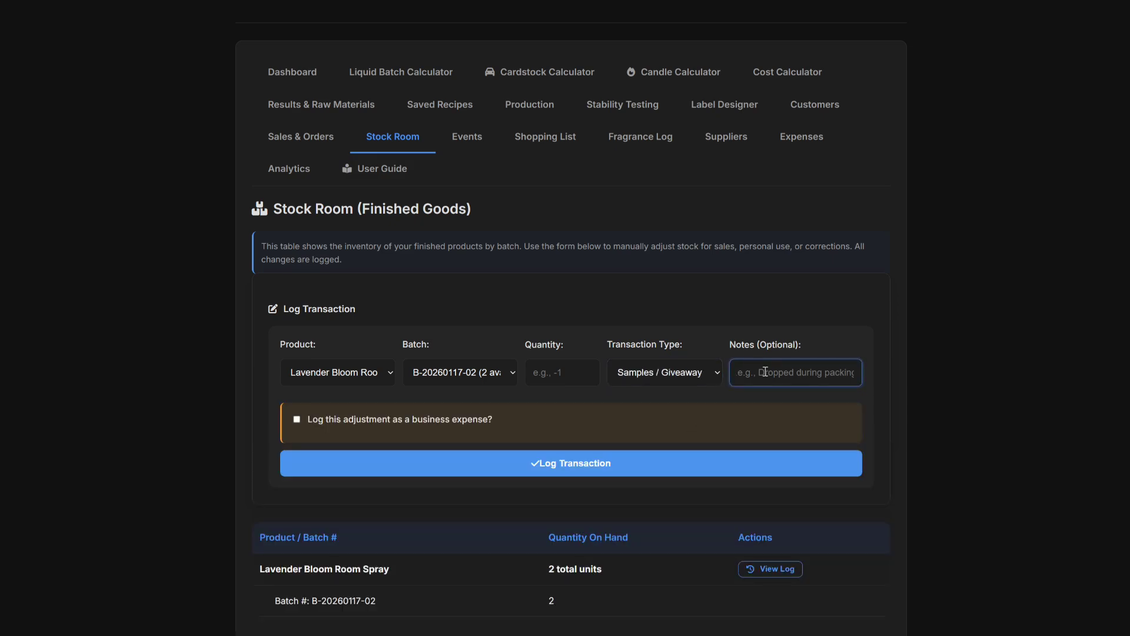
pyautogui.write('To a follower')
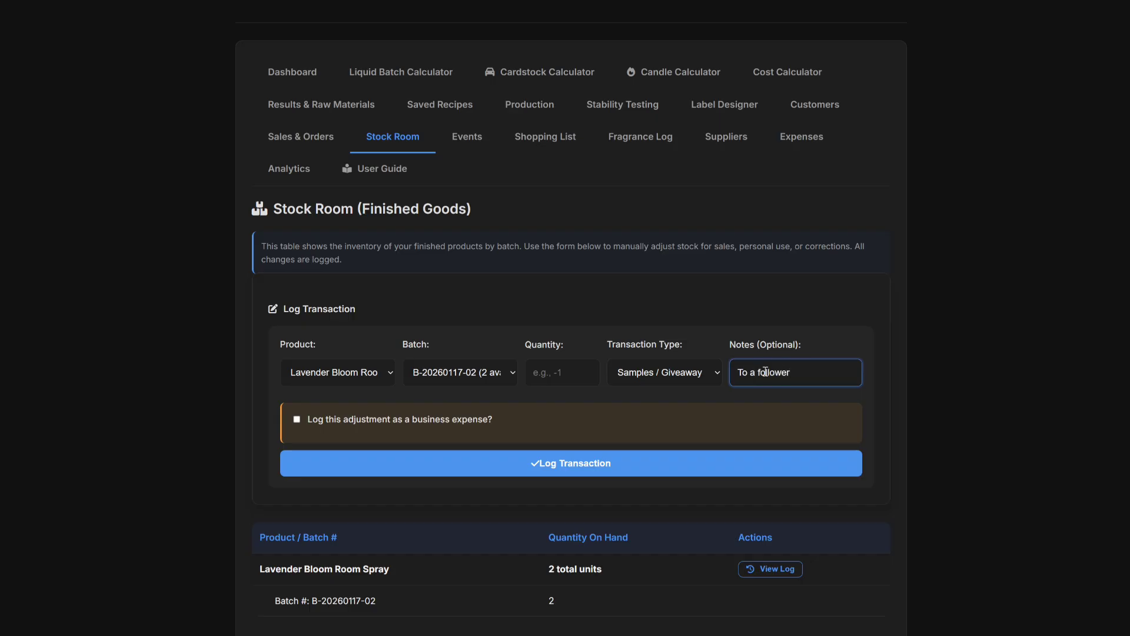
pyautogui.click(561, 373)
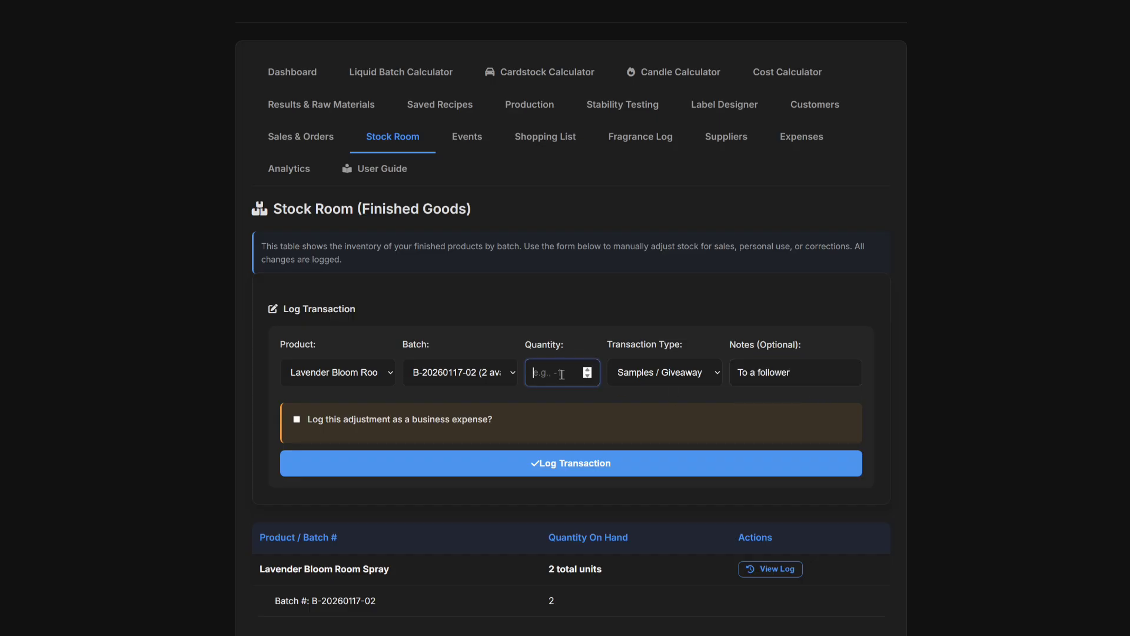
pyautogui.write('-1')
# Clear the quantity, transaction type, note and product without logging anything.
pyautogui.moveTo(575, 376); pyautogui.dragTo(500, 371)
pyautogui.press('BackSpace')
pyautogui.click(711, 373)
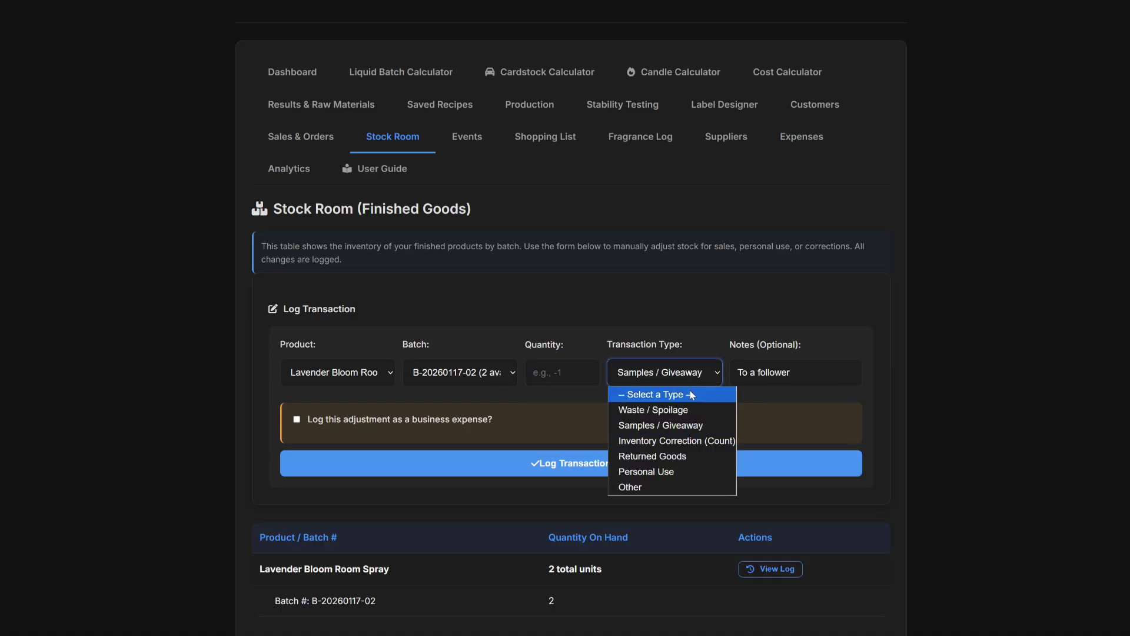
pyautogui.click(695, 394)
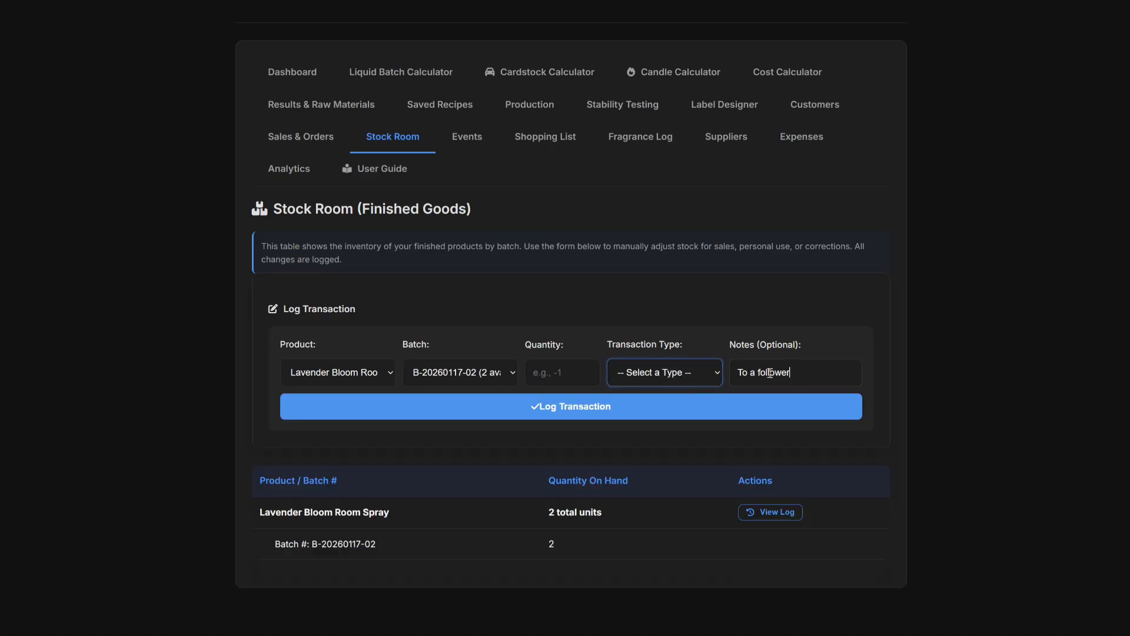
pyautogui.moveTo(819, 372); pyautogui.dragTo(722, 371)
pyautogui.press('BackSpace')
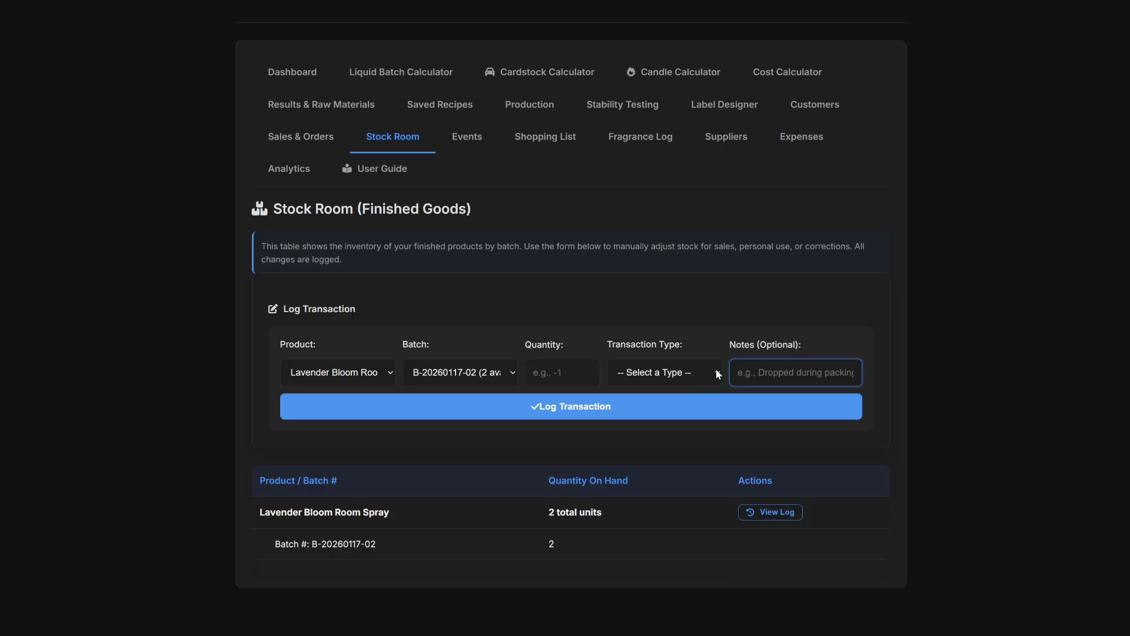
pyautogui.click(387, 373)
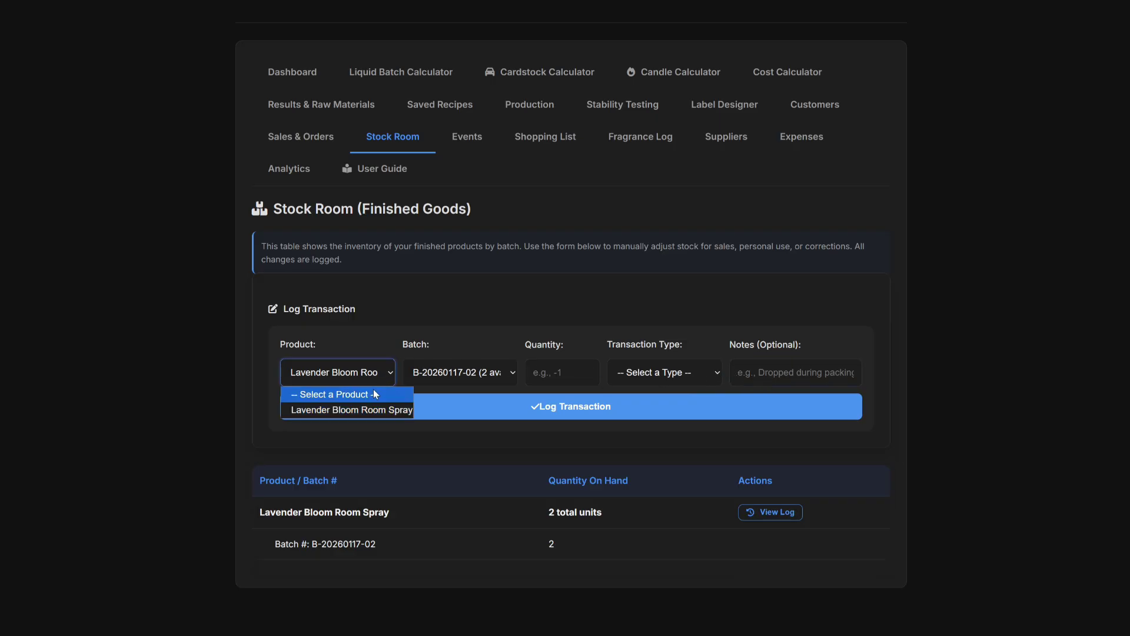
pyautogui.click(376, 393)
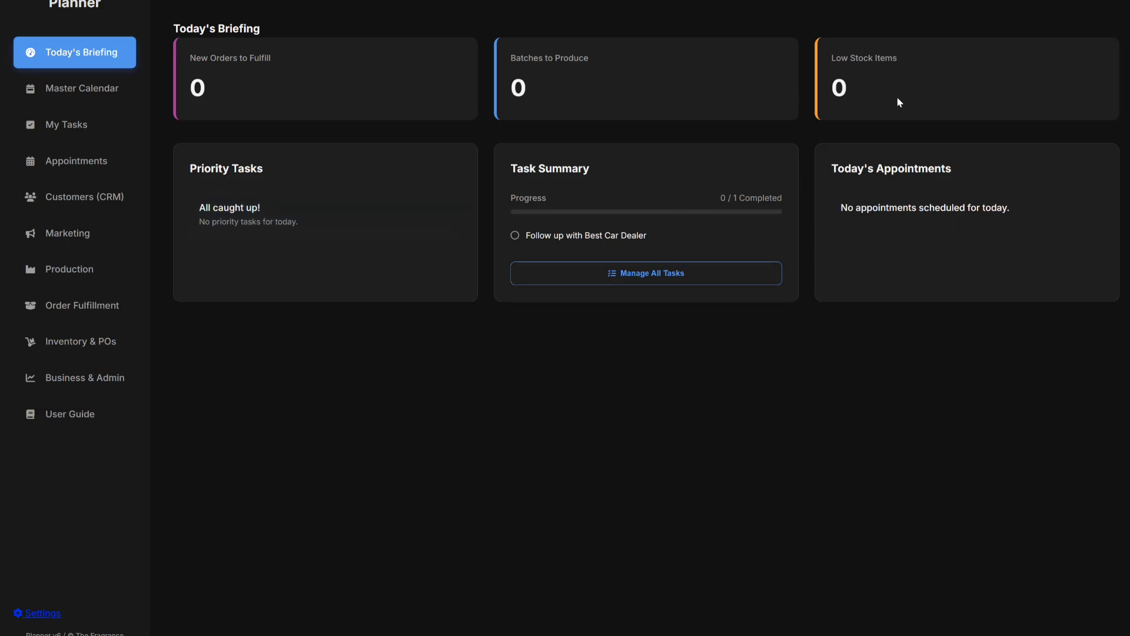
# View the My Tasks priority matrix, then return to Today's Briefing.
pyautogui.click(68, 126)
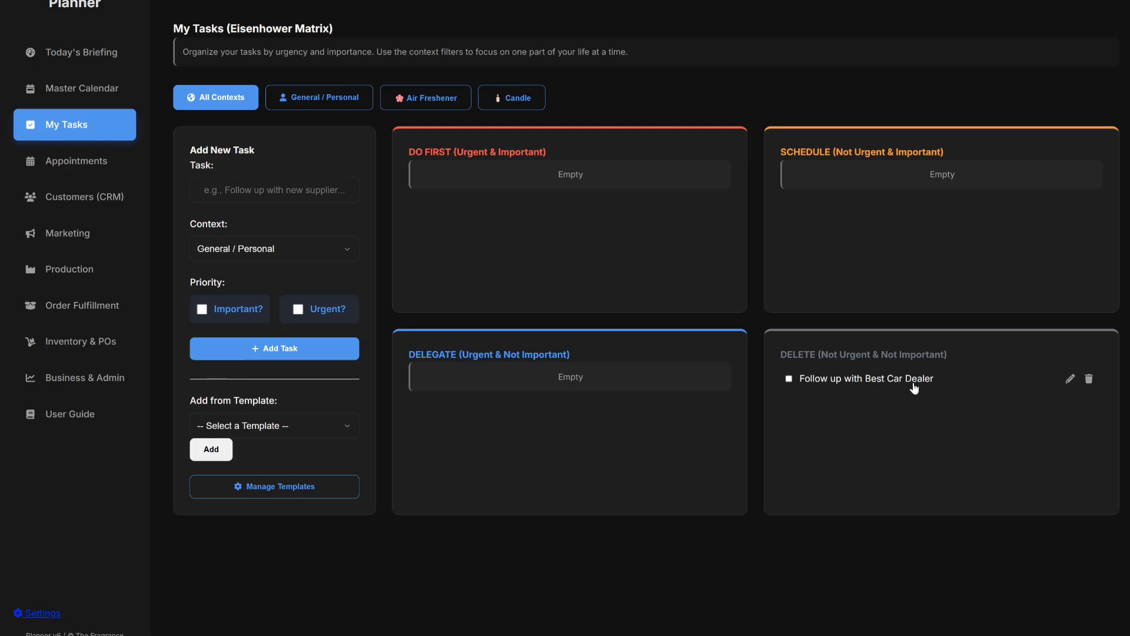
pyautogui.click(102, 59)
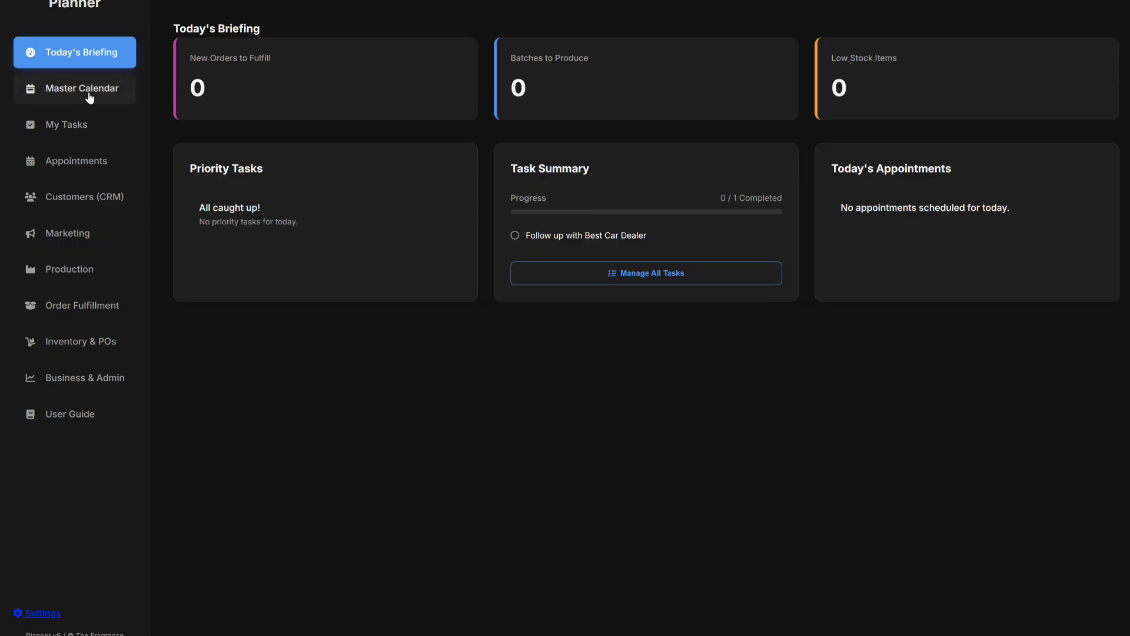
# Mark 'Follow up with Best Car Dealer' done and confirm 1 of 1 on Today's Briefing.
pyautogui.click(77, 126)
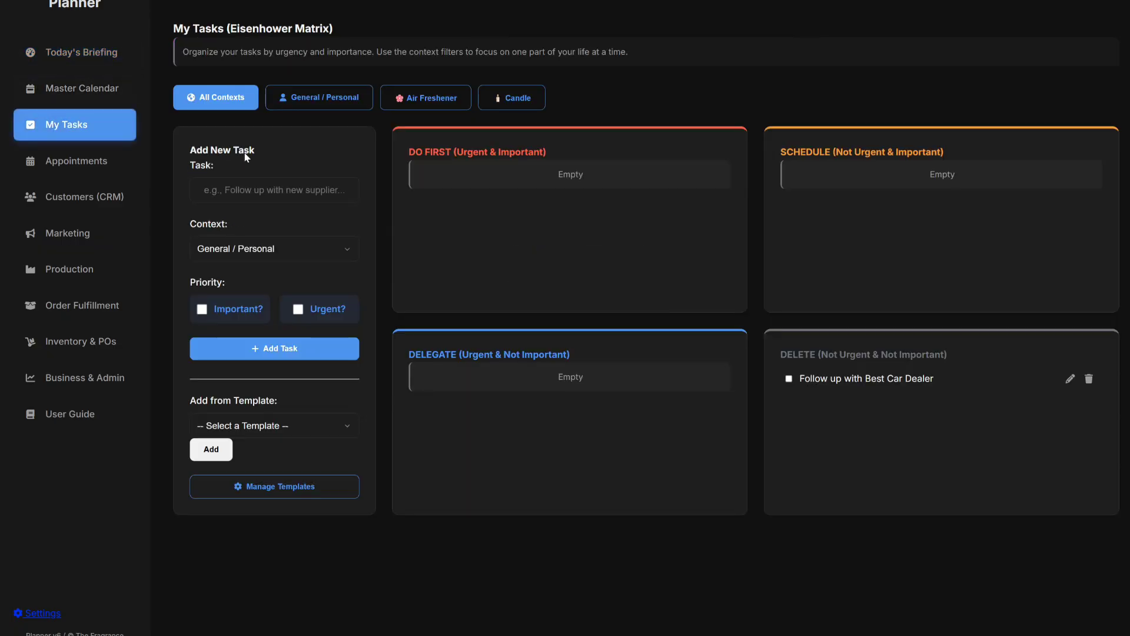
pyautogui.click(790, 379)
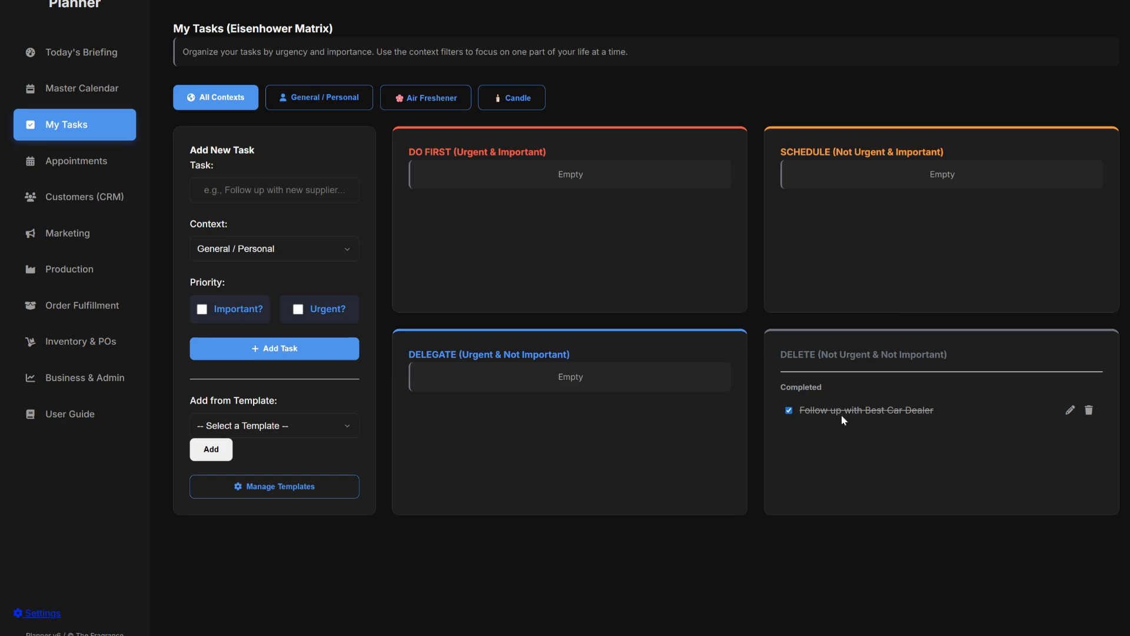
pyautogui.click(74, 57)
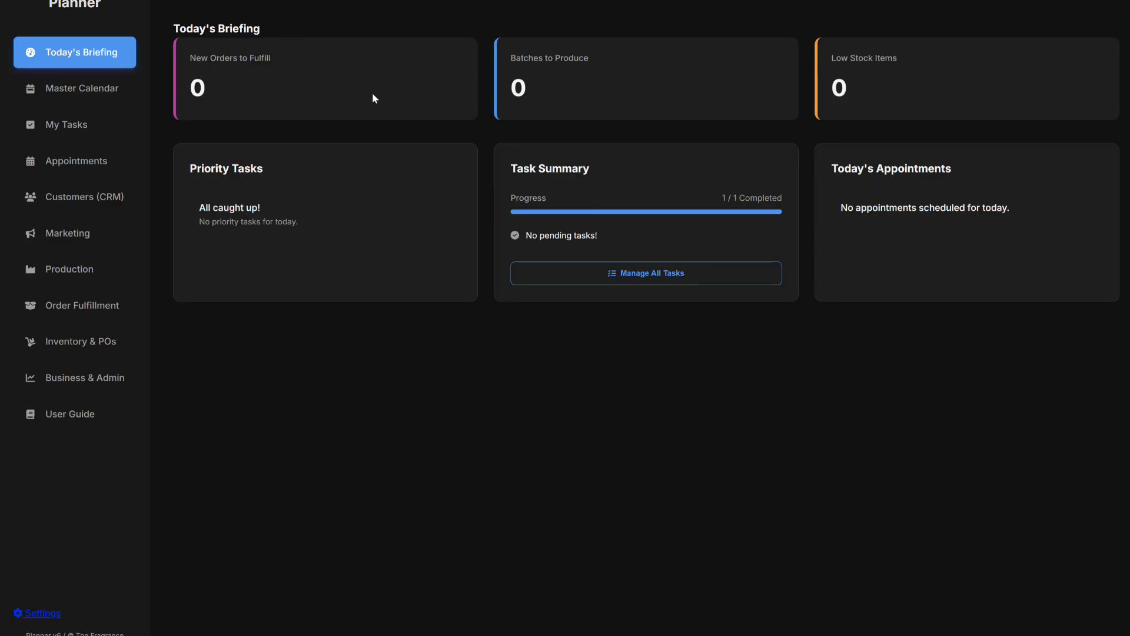
# Open the Marketing & Content Planner from the sidebar.
pyautogui.click(68, 234)
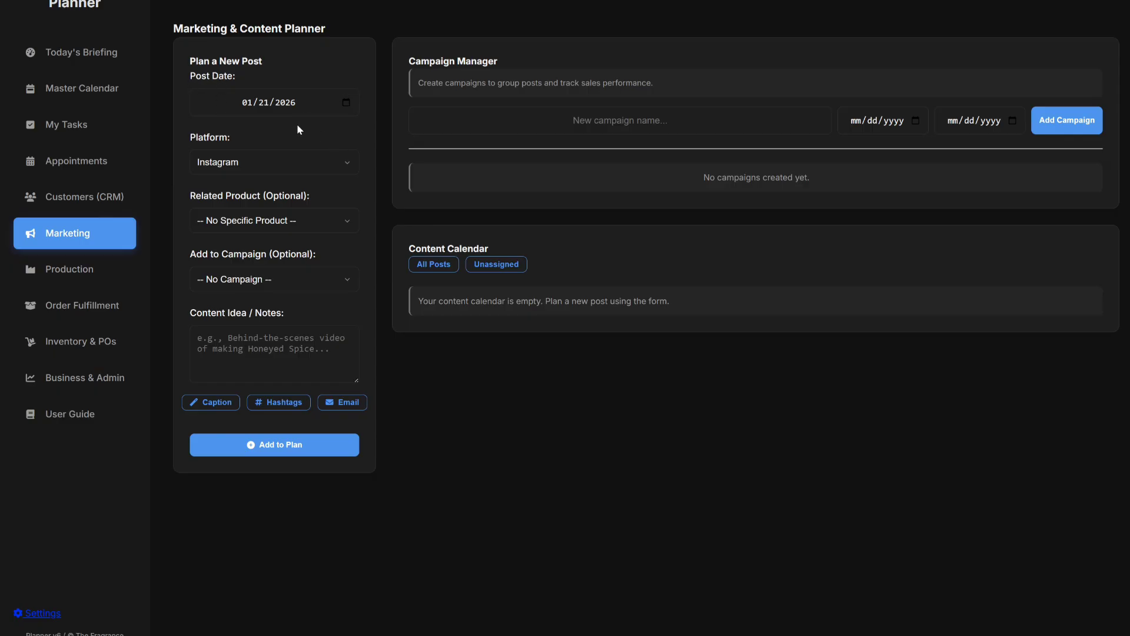
# Set the new post to Instagram, linked to Lavender Bloom Room Spray, with no campaign.
pyautogui.click(345, 160)
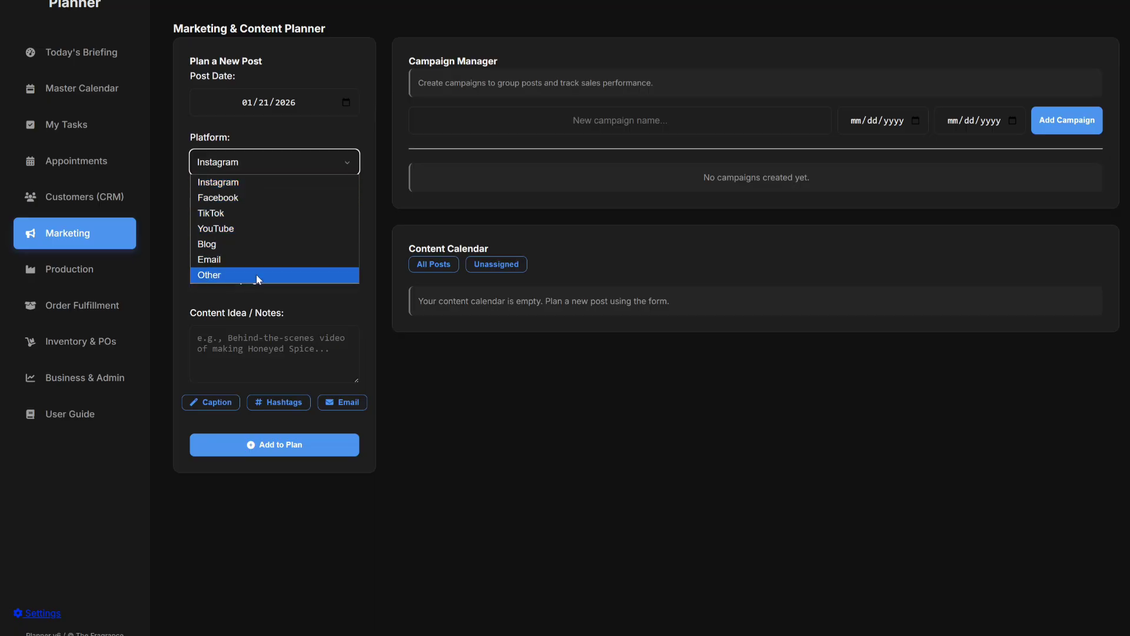
pyautogui.click(302, 163)
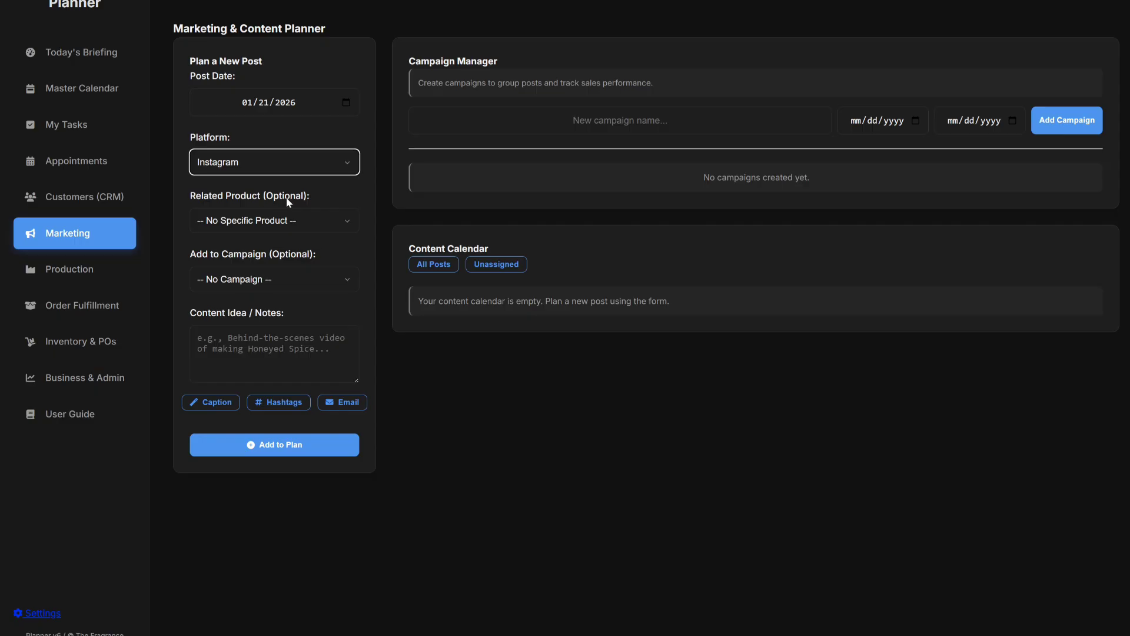
pyautogui.click(302, 222)
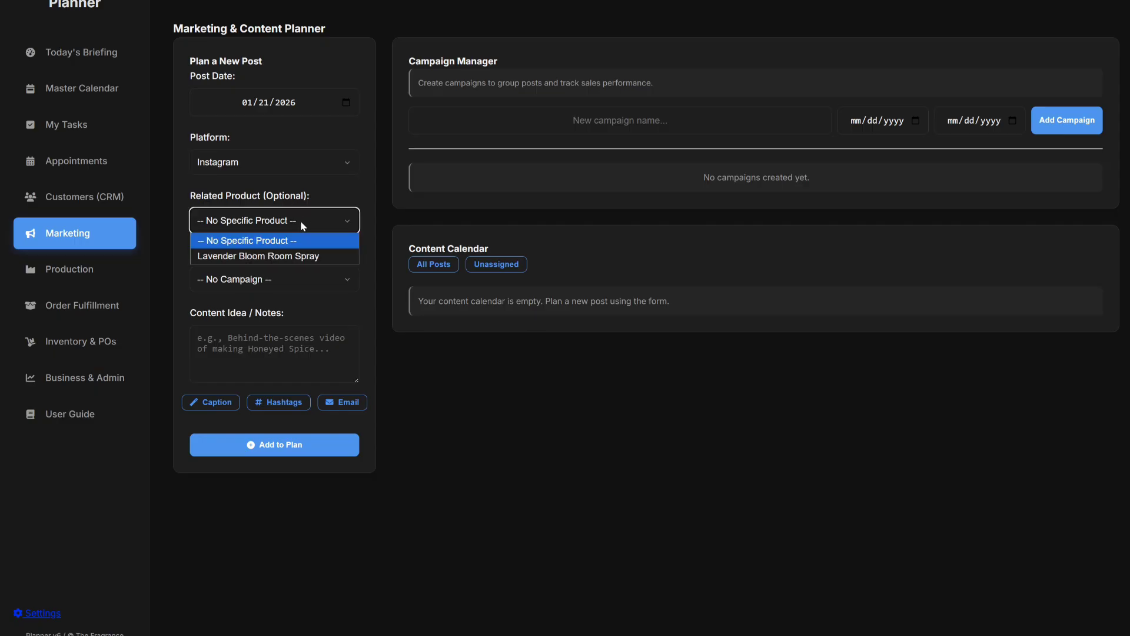
pyautogui.click(288, 256)
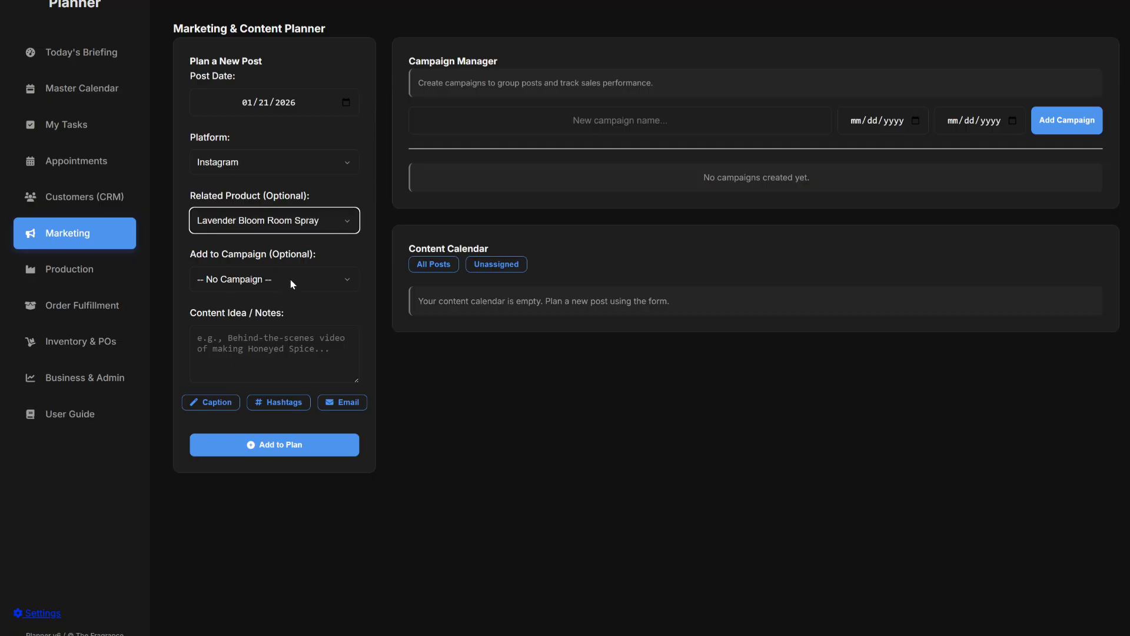
pyautogui.click(290, 280)
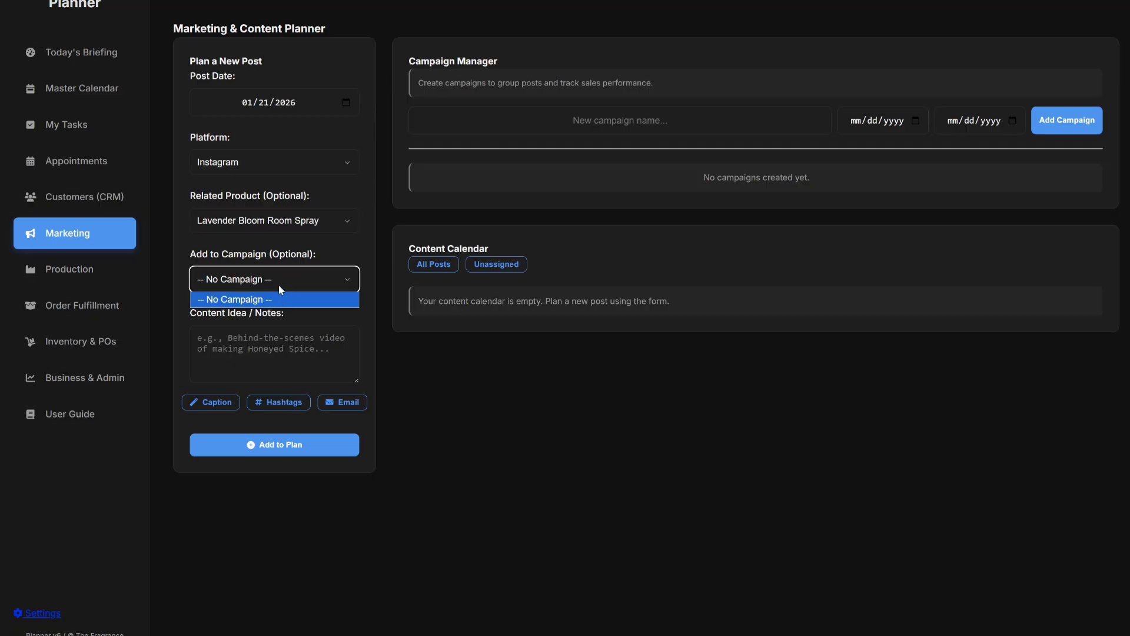
pyautogui.click(279, 282)
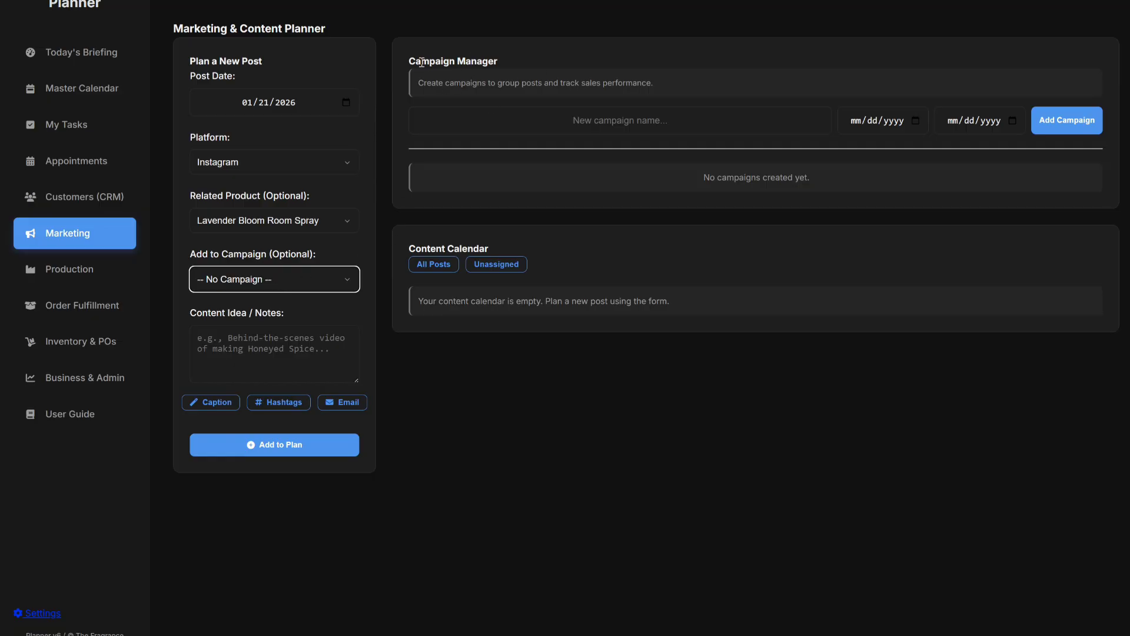
pyautogui.click(496, 121)
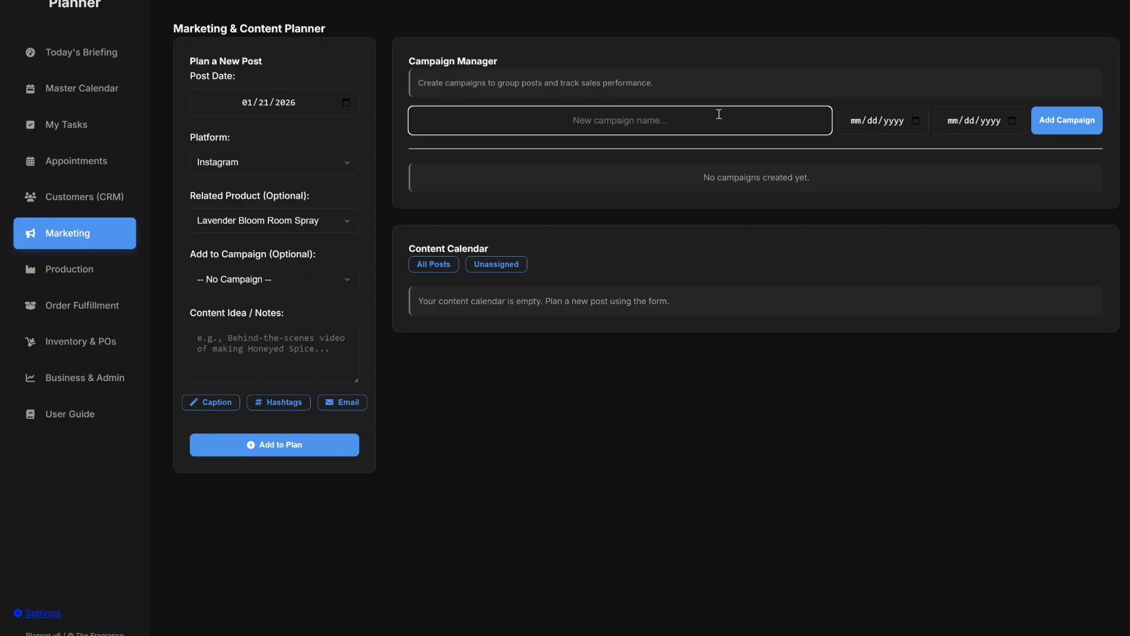
pyautogui.write('Lavender Bloom RS Campaign')
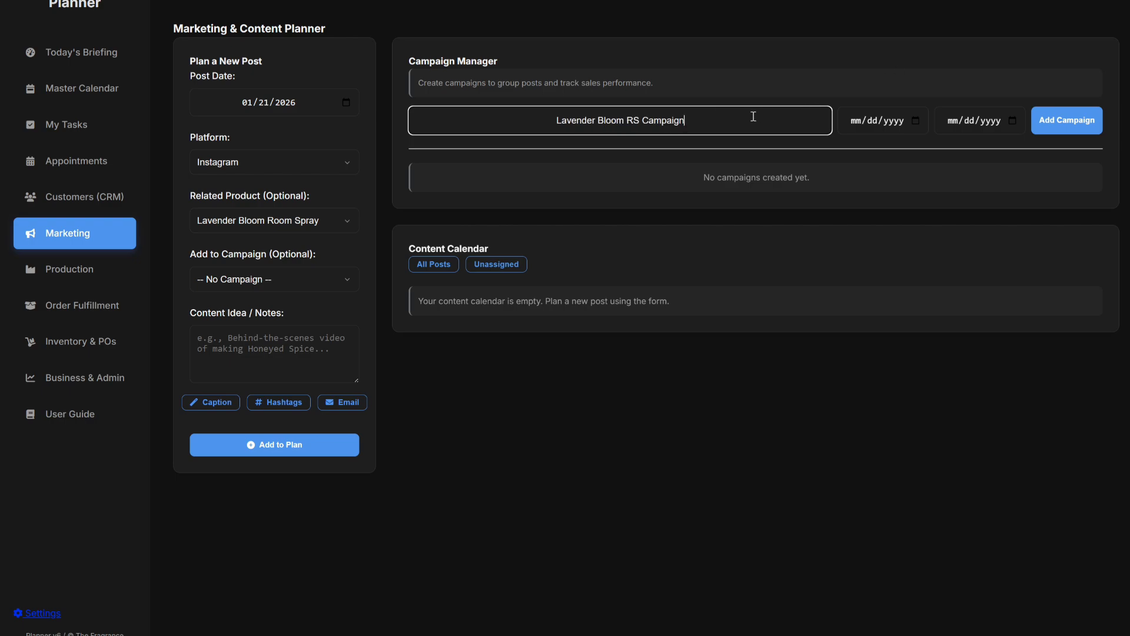
pyautogui.click(916, 119)
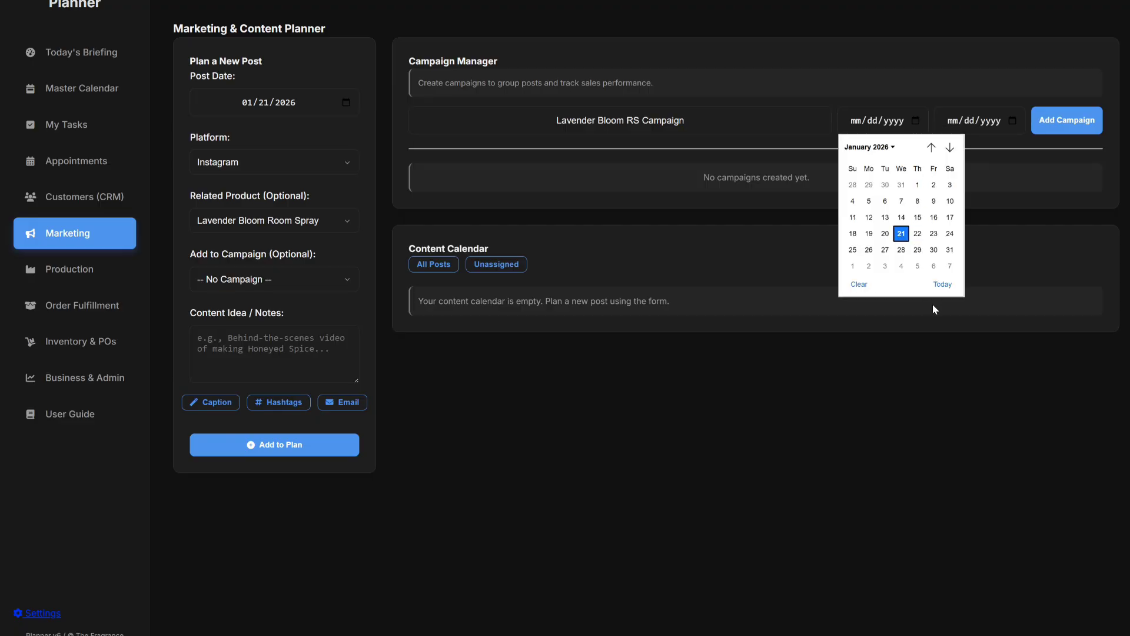
pyautogui.click(942, 285)
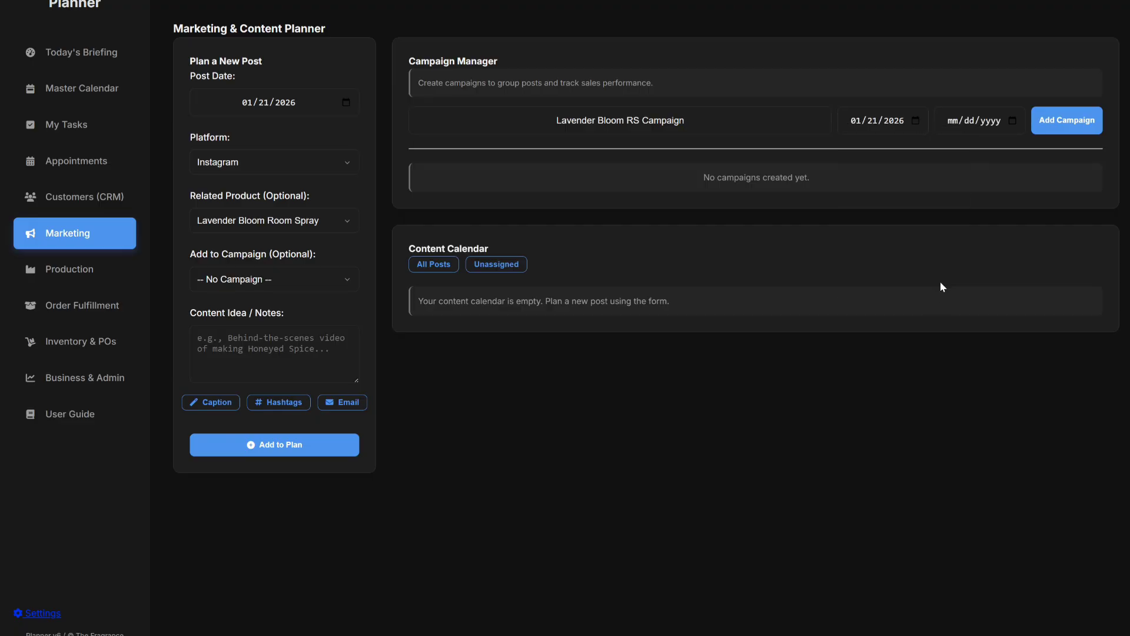
pyautogui.click(1014, 121)
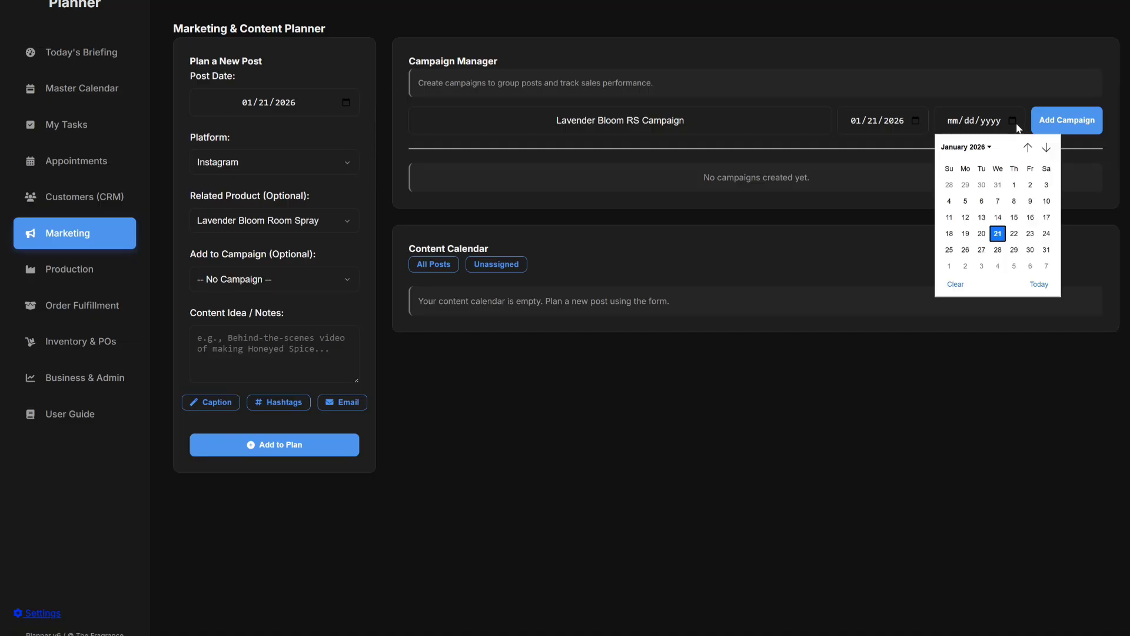
pyautogui.click(1047, 235)
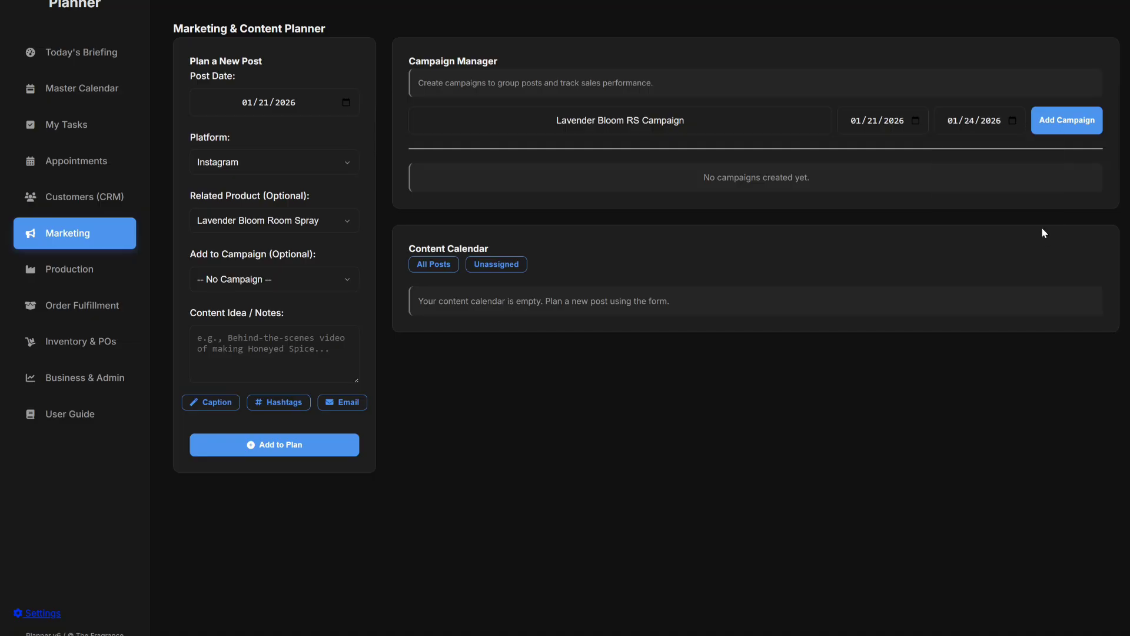
pyautogui.click(1070, 125)
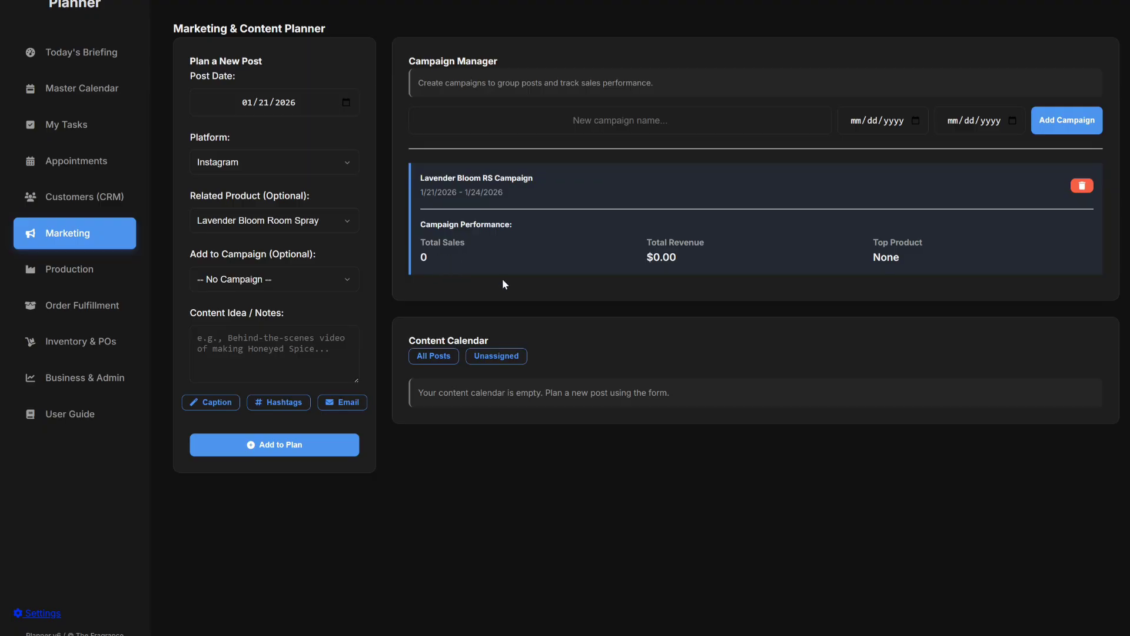
pyautogui.click(746, 256)
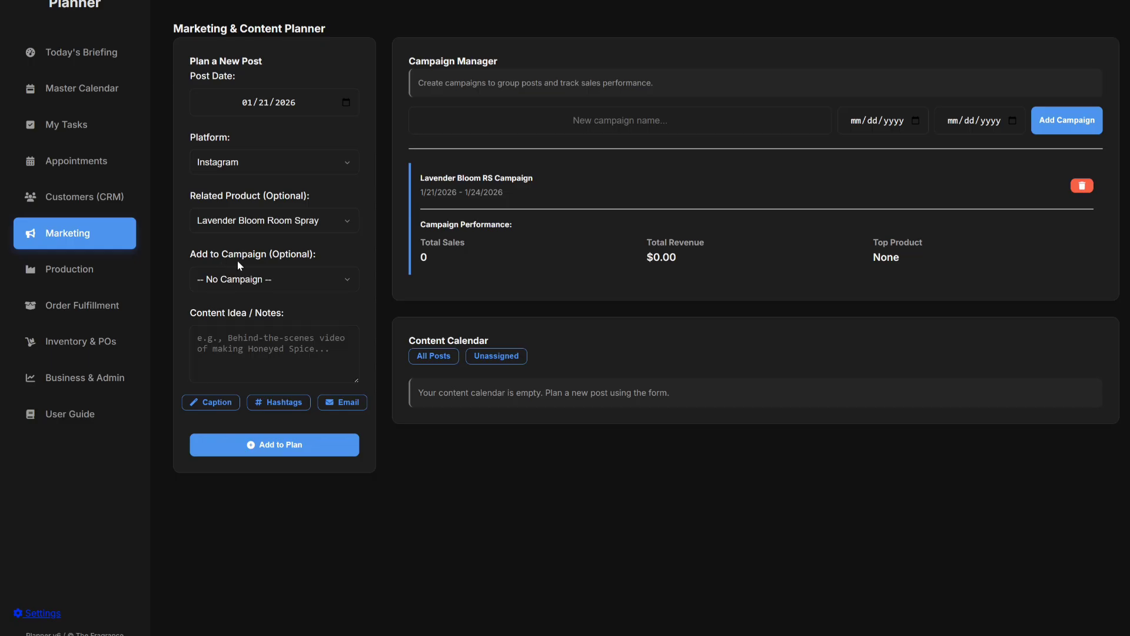
# Assign the planned post to the Lavender Bloom RS Campaign and start editing its notes.
pyautogui.click(252, 281)
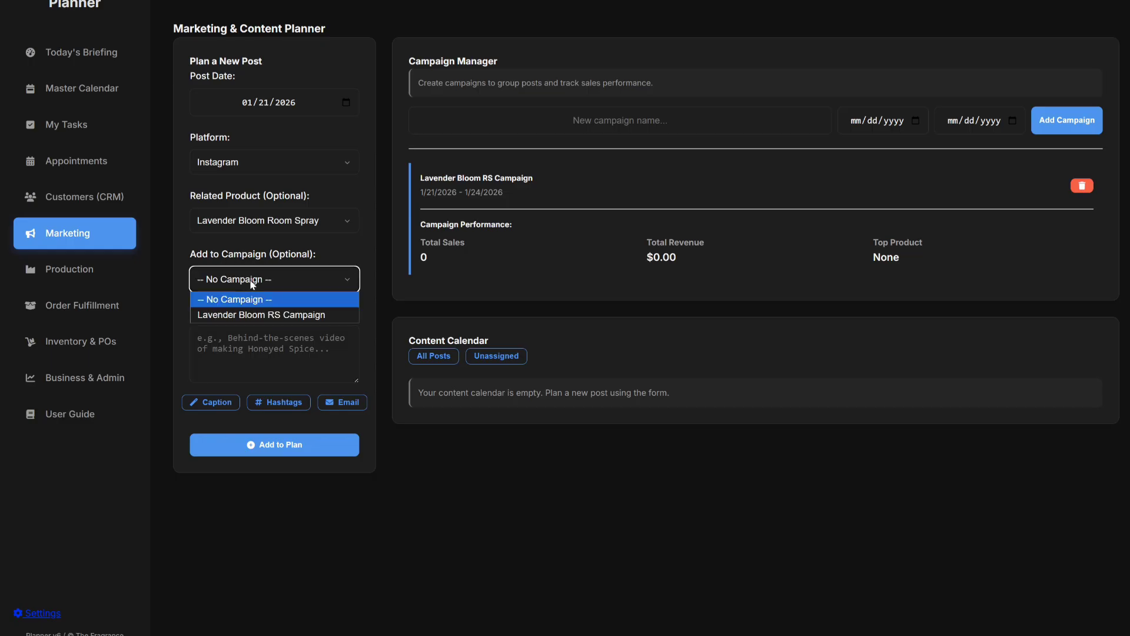
pyautogui.click(274, 316)
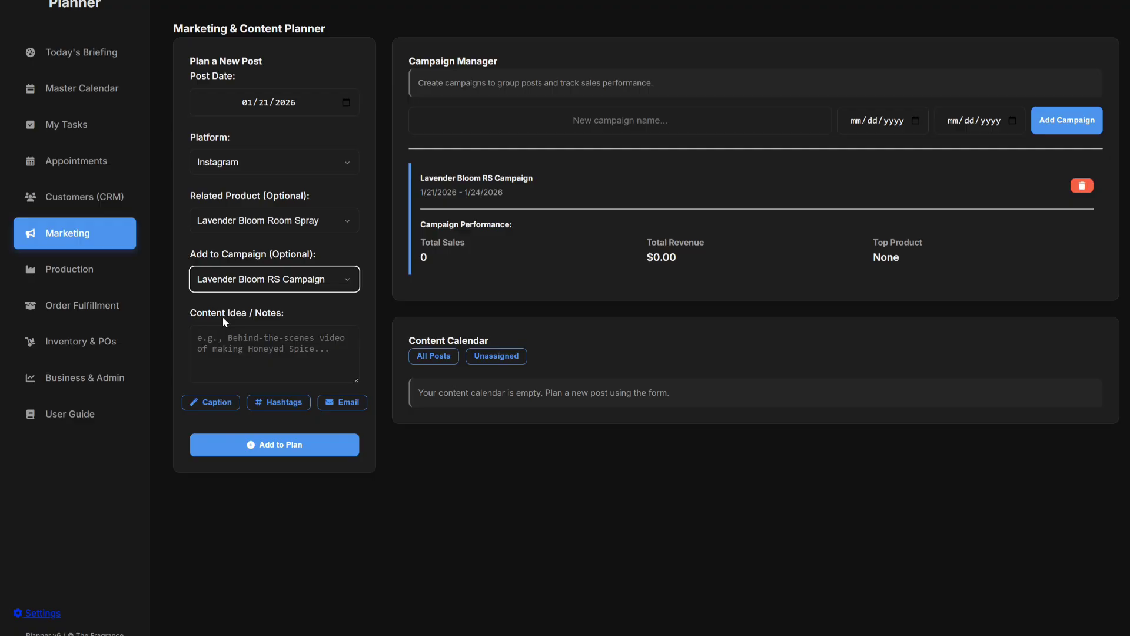
pyautogui.click(244, 345)
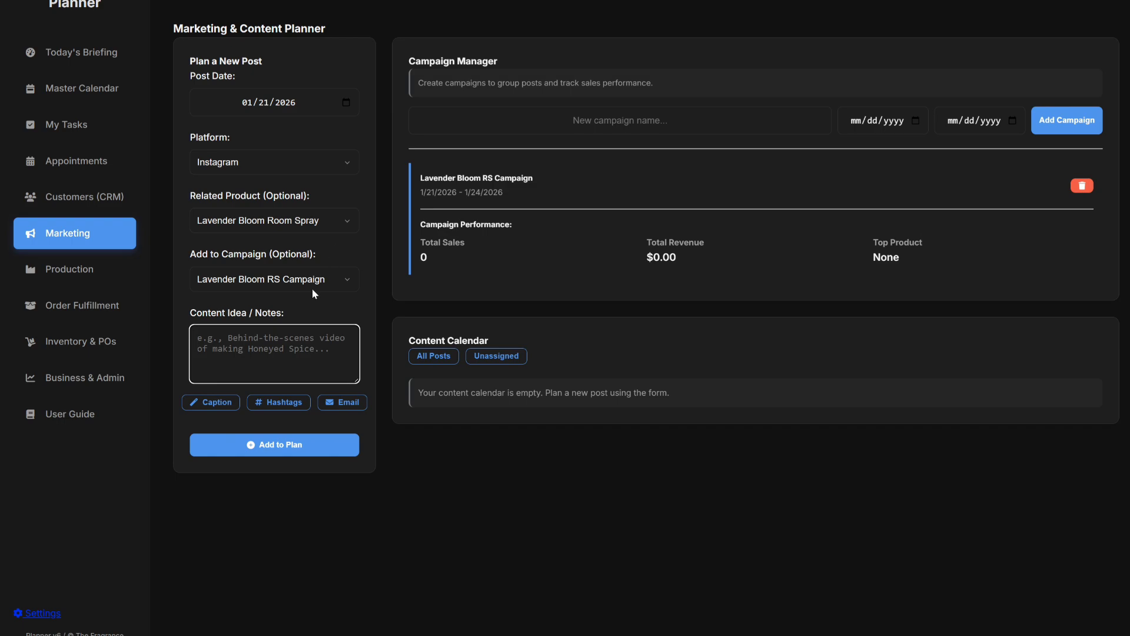
# Generate a restock caption, enlarge the notes box, and append six generated hashtags.
pyautogui.click(206, 406)
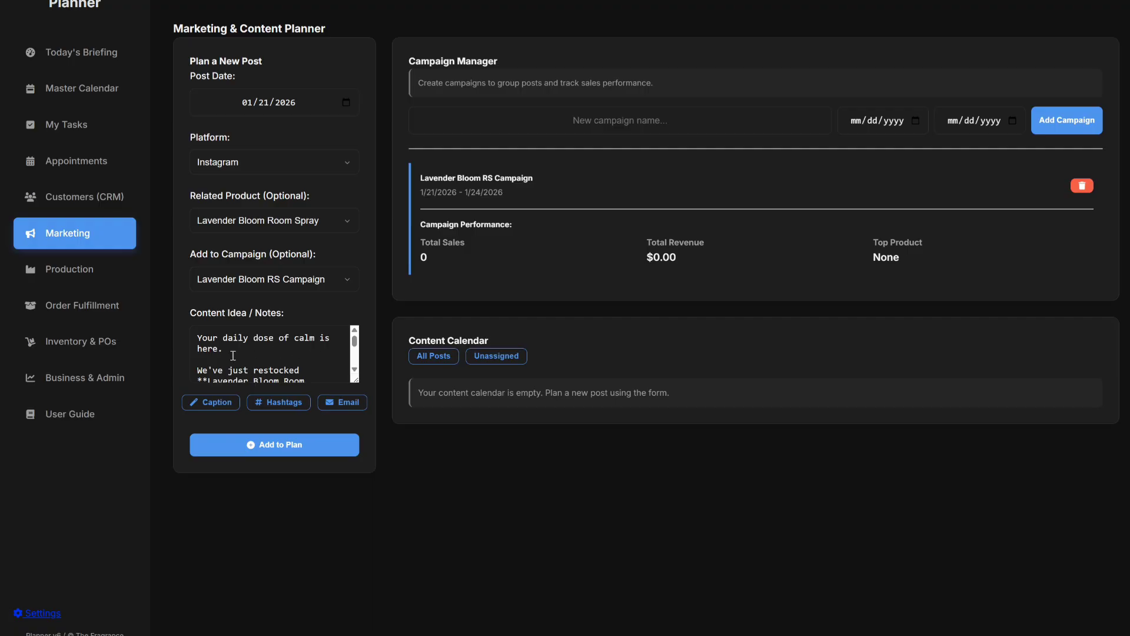
pyautogui.scroll(-3, 237, 355)
pyautogui.scroll(3, 237, 356)
pyautogui.moveTo(357, 380); pyautogui.dragTo(377, 440)
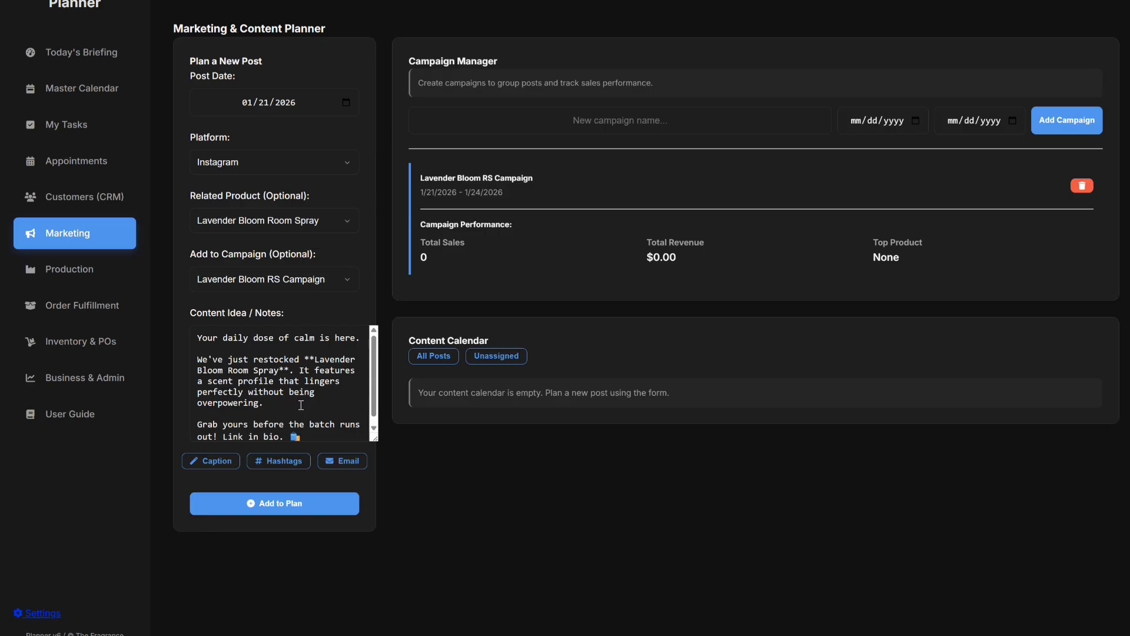
pyautogui.scroll(-1, 275, 411)
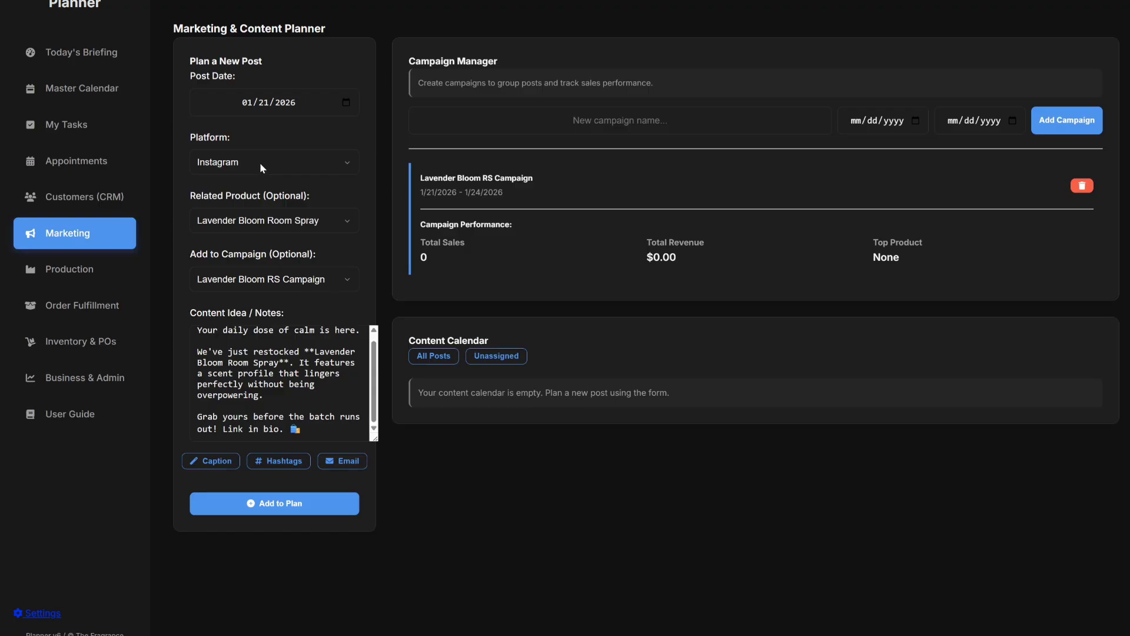
pyautogui.click(279, 465)
pyautogui.scroll(-3, 310, 403)
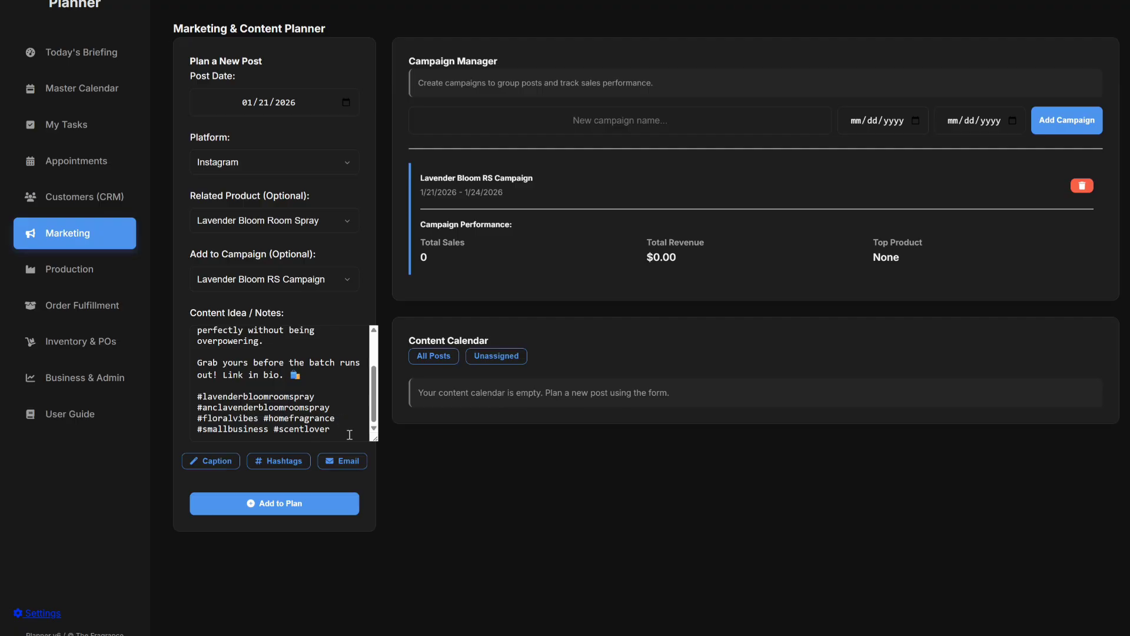
# Generate an email draft titled 'Back in Stock: Lavender Bloom Room Spray!' and read through it.
pyautogui.click(342, 460)
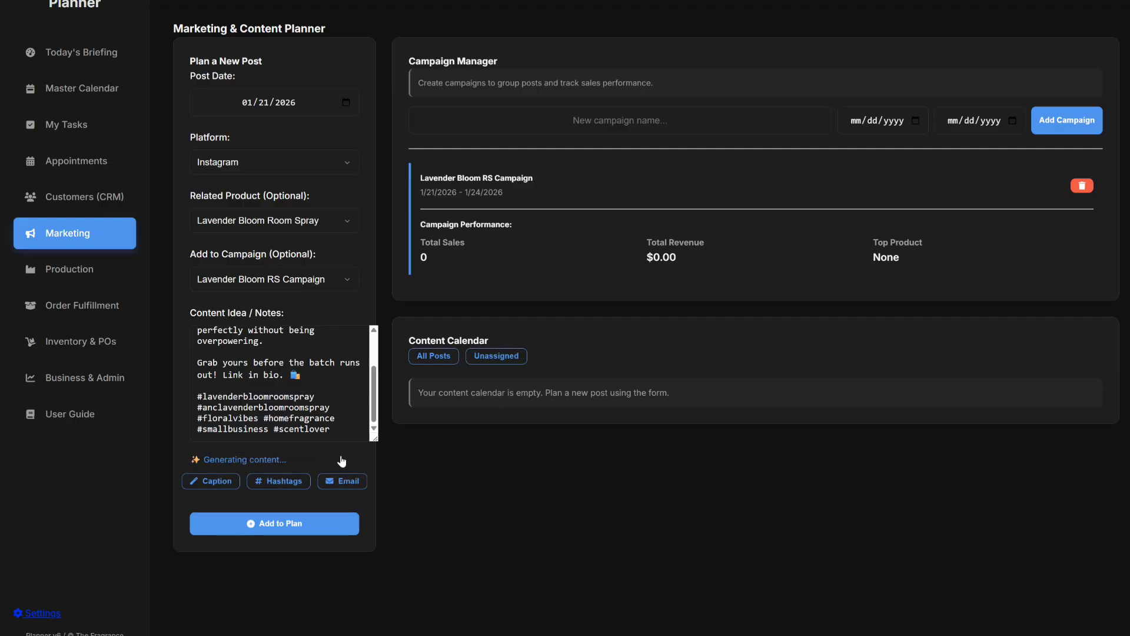
pyautogui.scroll(2, 274, 373)
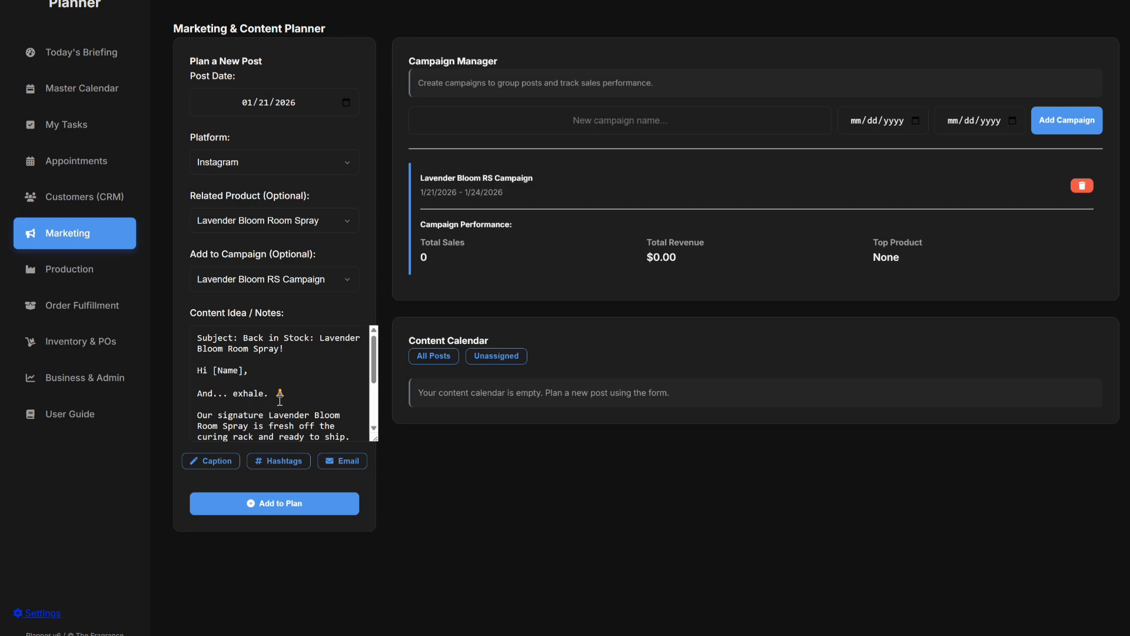
pyautogui.scroll(-1, 280, 395)
pyautogui.scroll(-1, 281, 395)
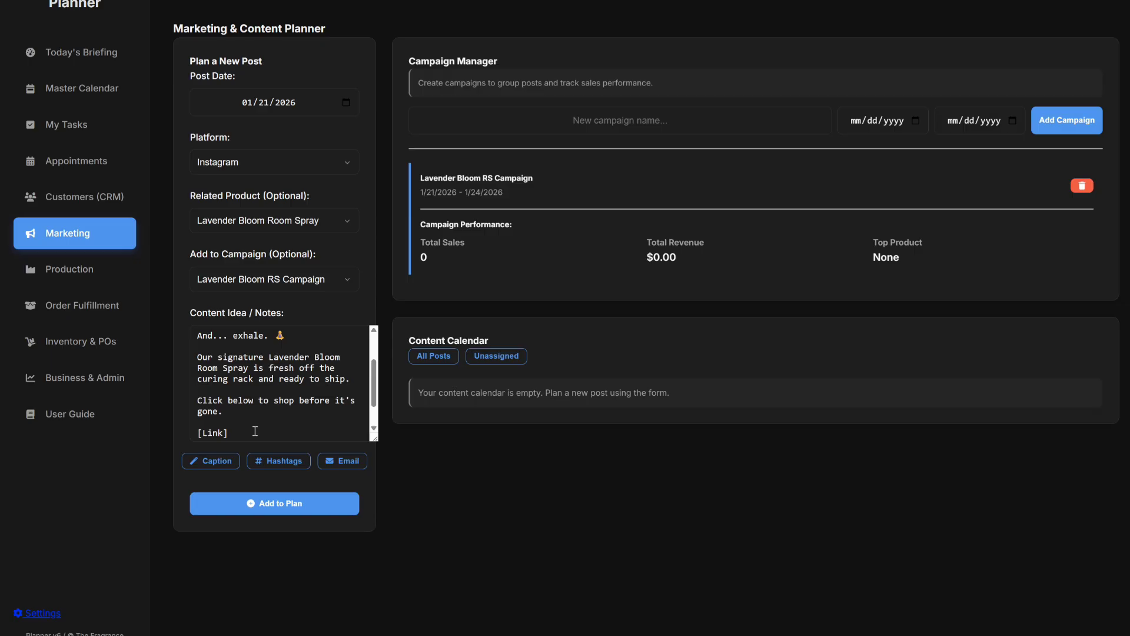
pyautogui.scroll(-1, 235, 435)
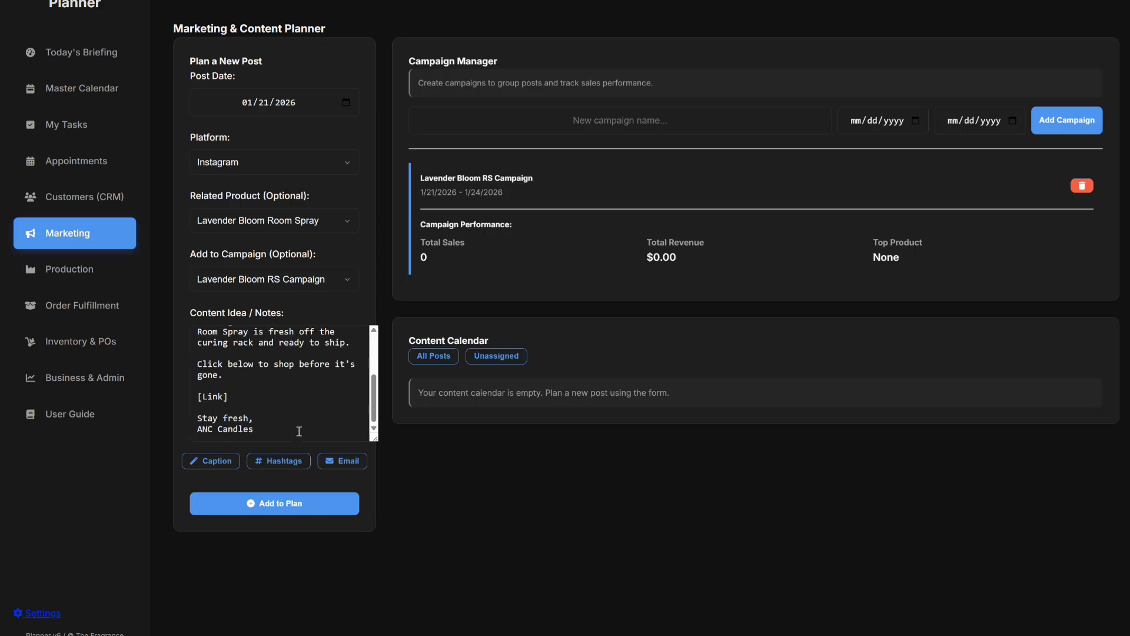
pyautogui.scroll(3, 312, 427)
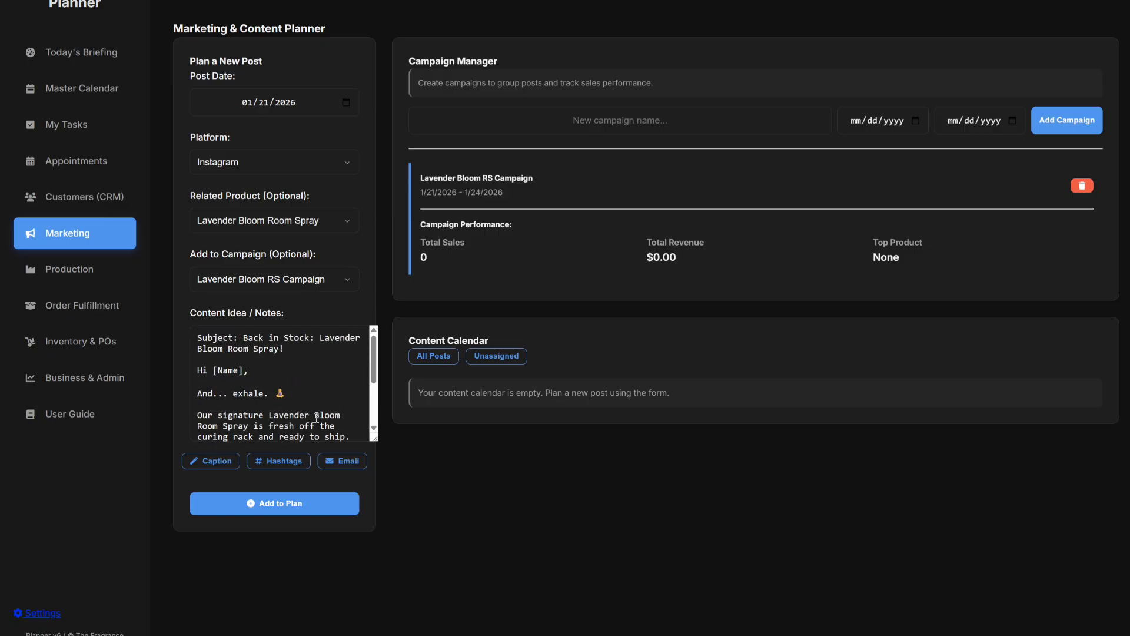
pyautogui.scroll(-2, 318, 420)
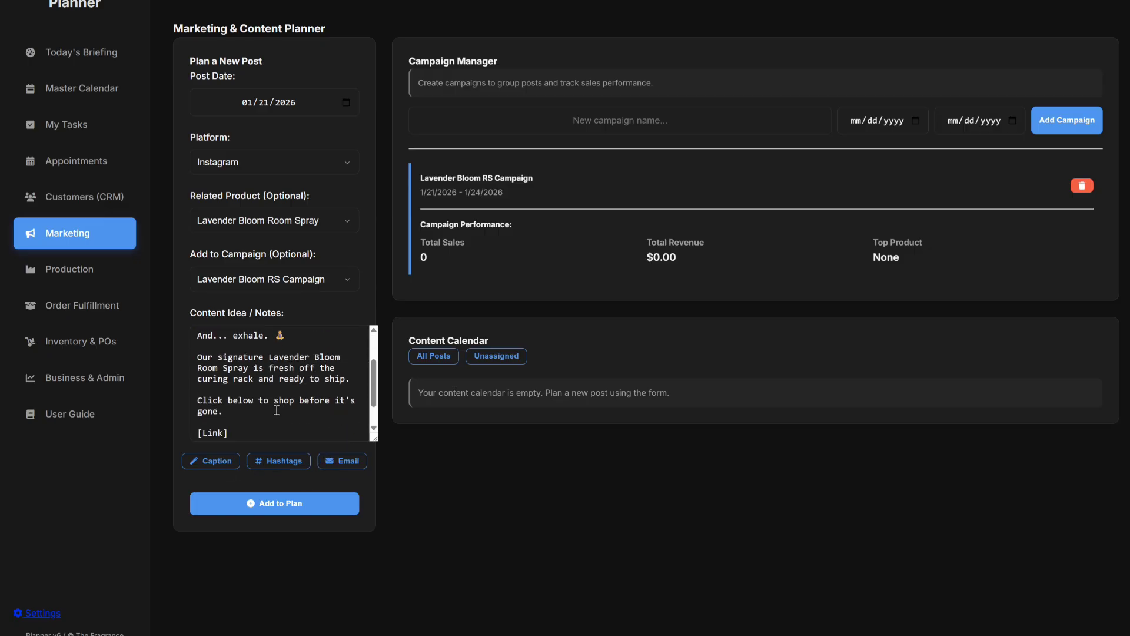
# Regenerate the caption with hashtags and add the 1/21/2026 Instagram post to the plan.
pyautogui.click(218, 461)
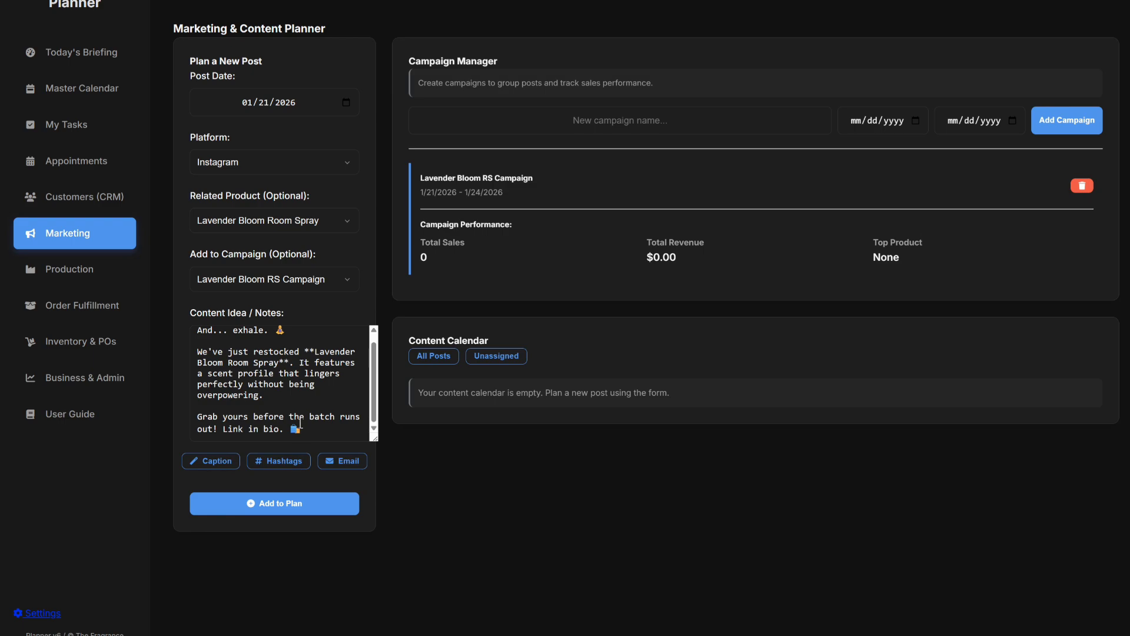
pyautogui.click(275, 462)
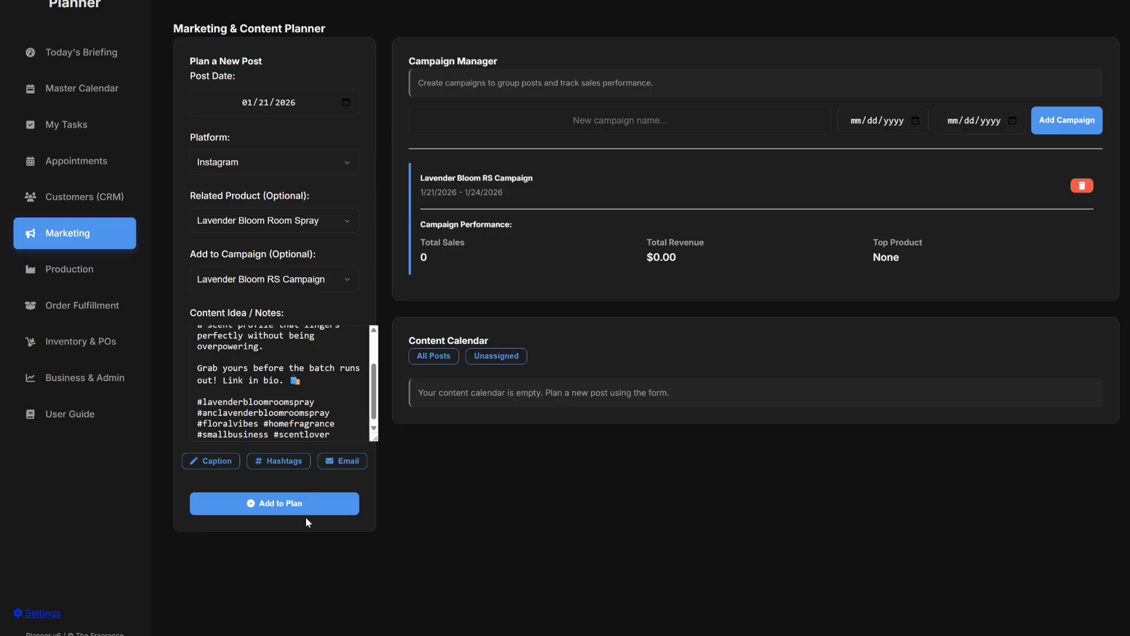
pyautogui.click(277, 506)
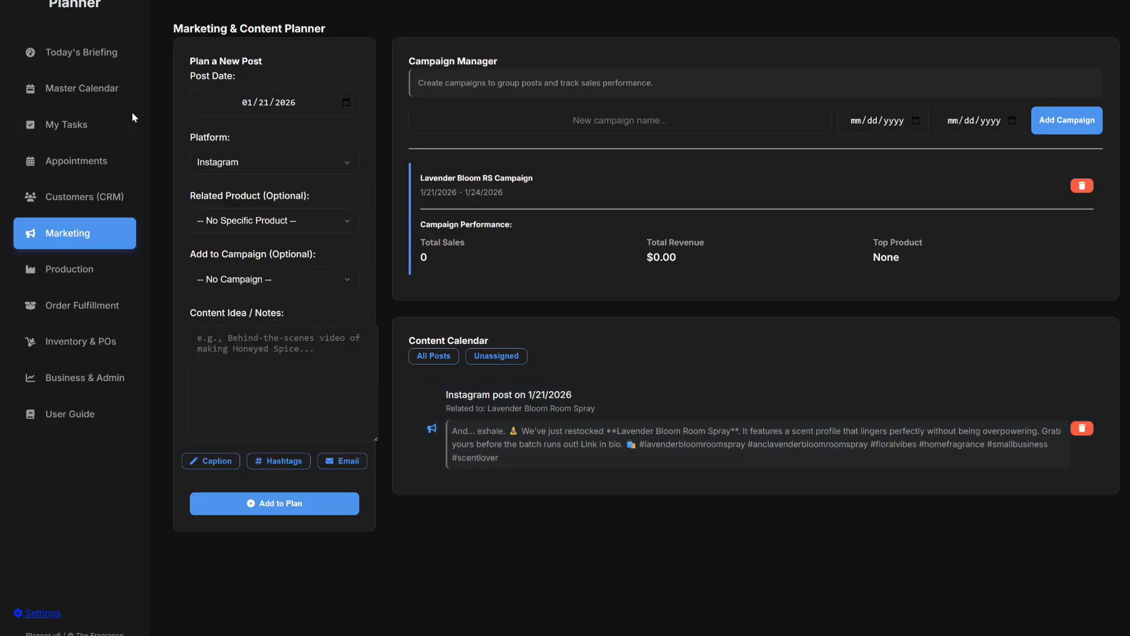
# Check the Instagram post on 21 January in the Master Calendar, then return to Marketing.
pyautogui.click(91, 92)
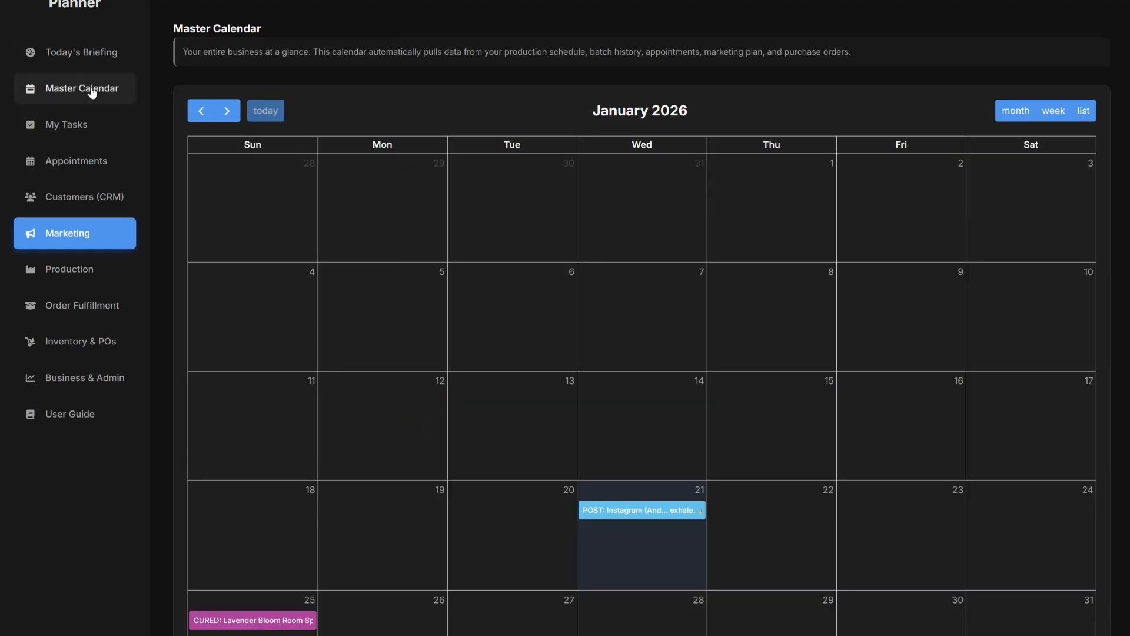
pyautogui.scroll(-3, 556, 241)
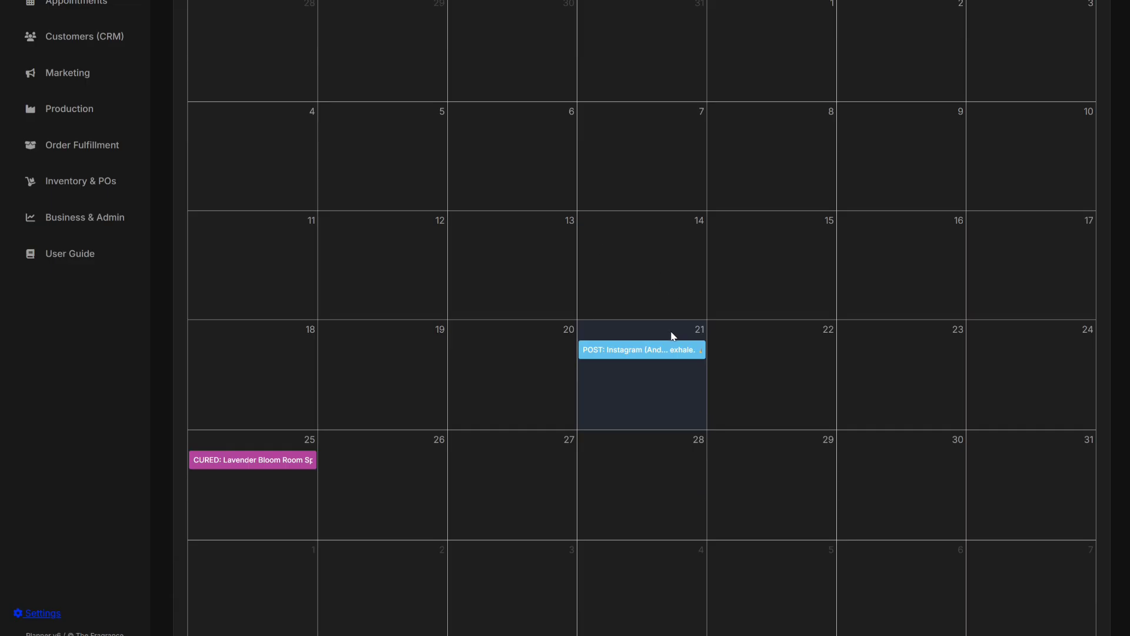
pyautogui.scroll(1, 647, 262)
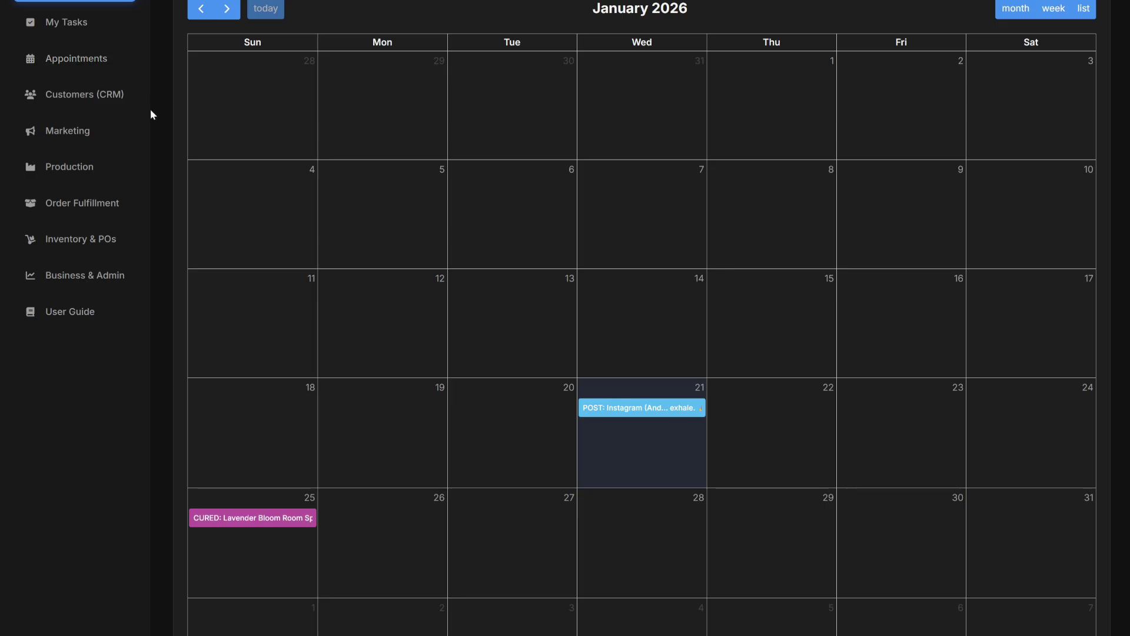
pyautogui.click(80, 137)
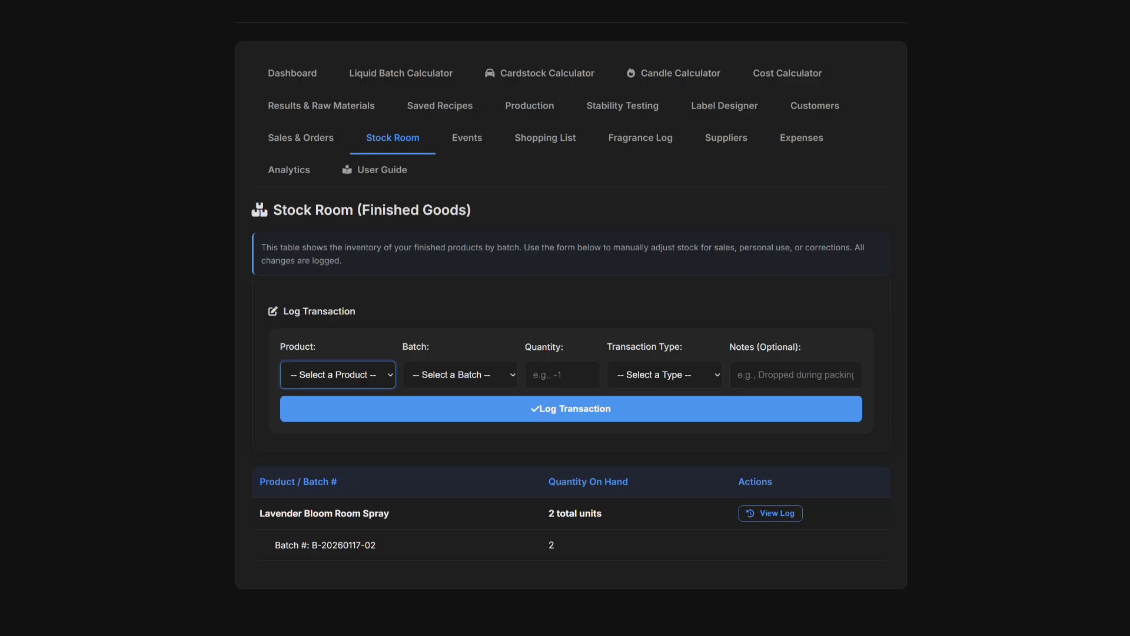
# Switch to the Sales & Orders page to view logged sales.
pyautogui.click(310, 140)
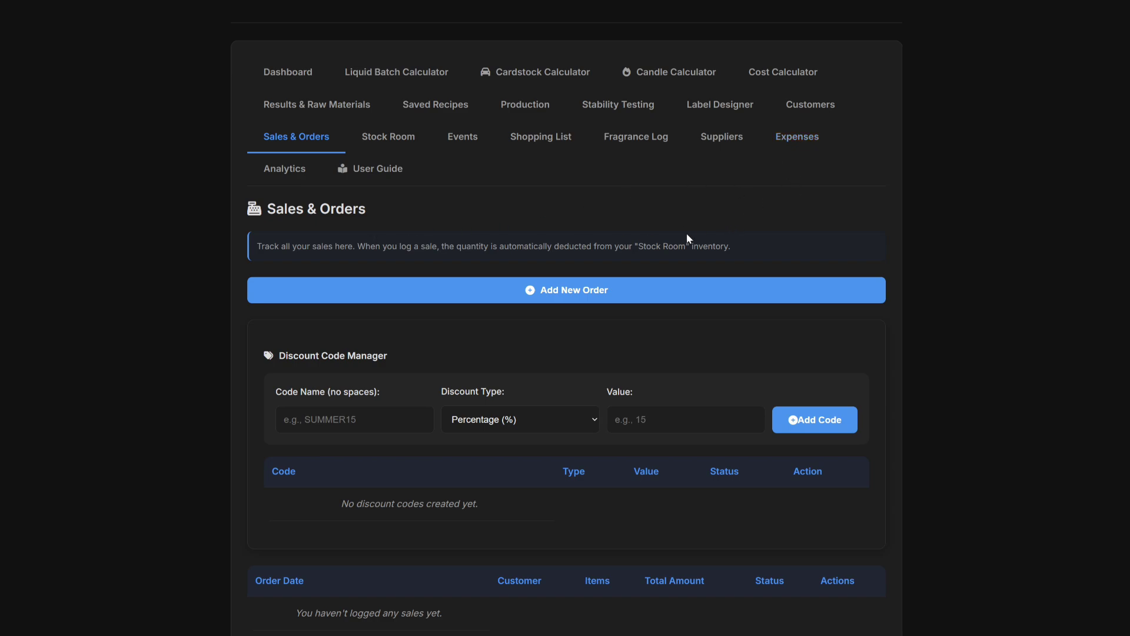
pyautogui.click(570, 294)
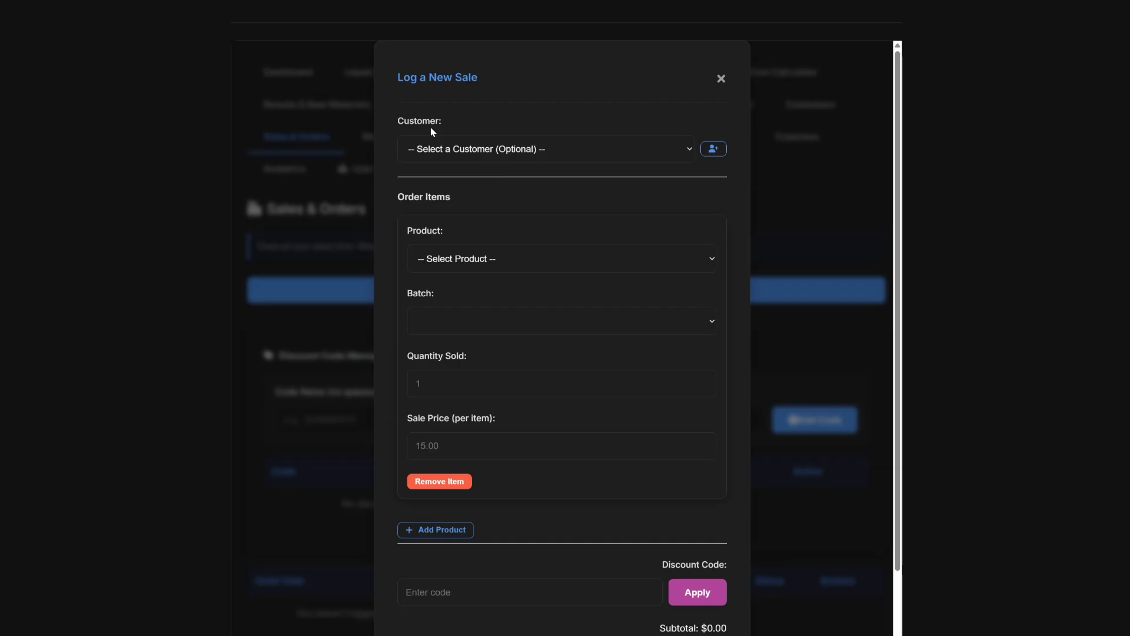
pyautogui.click(524, 152)
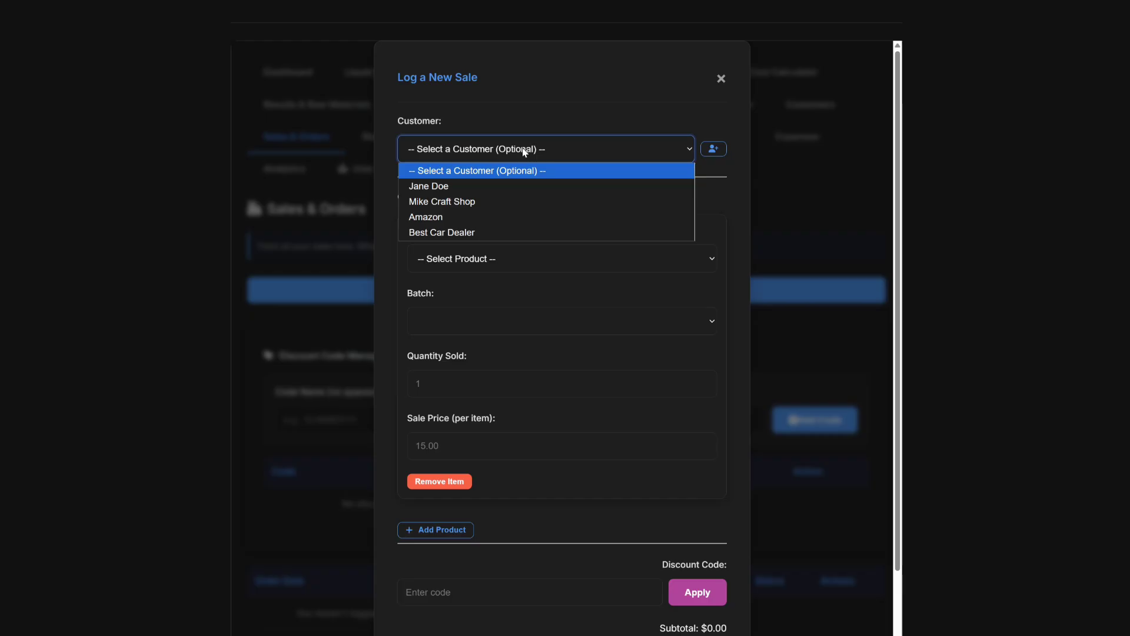
pyautogui.click(475, 186)
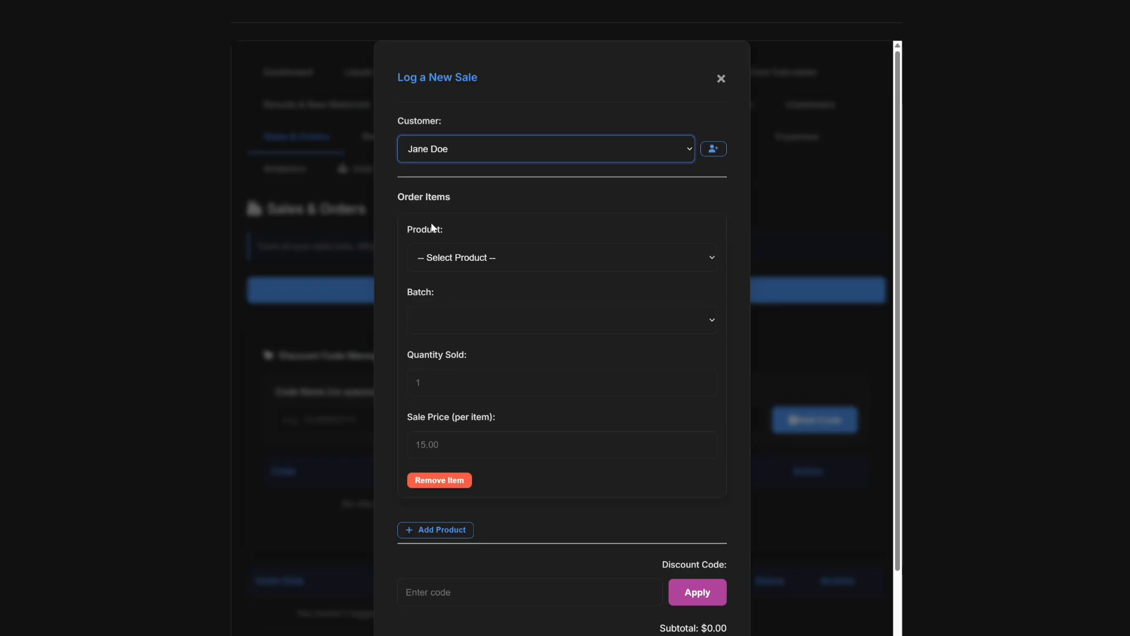
pyautogui.click(478, 262)
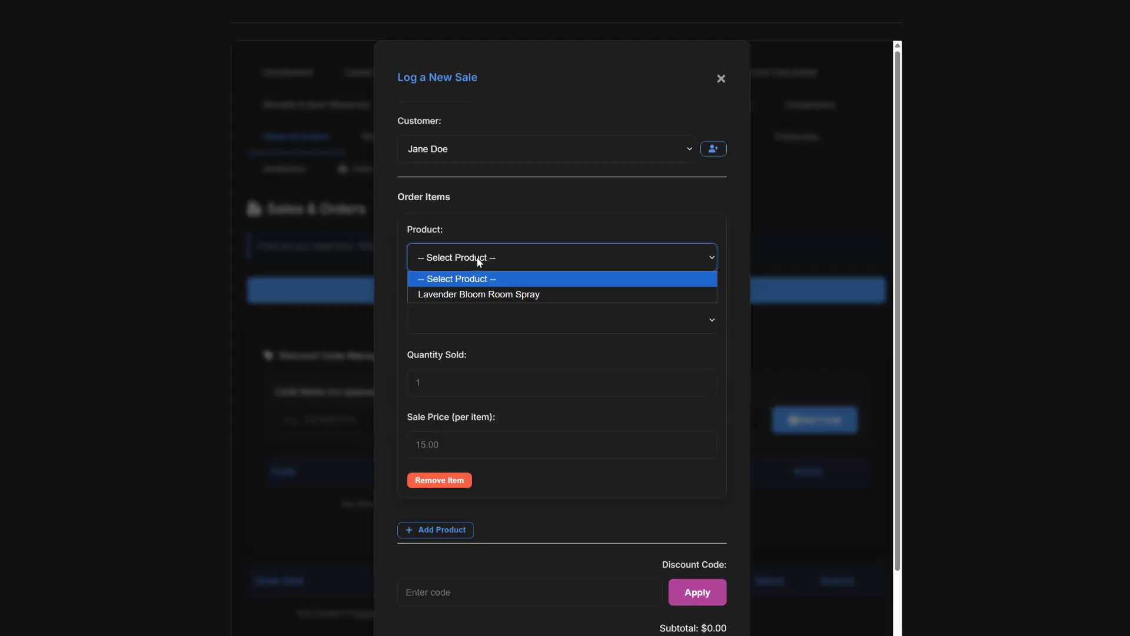
pyautogui.click(484, 294)
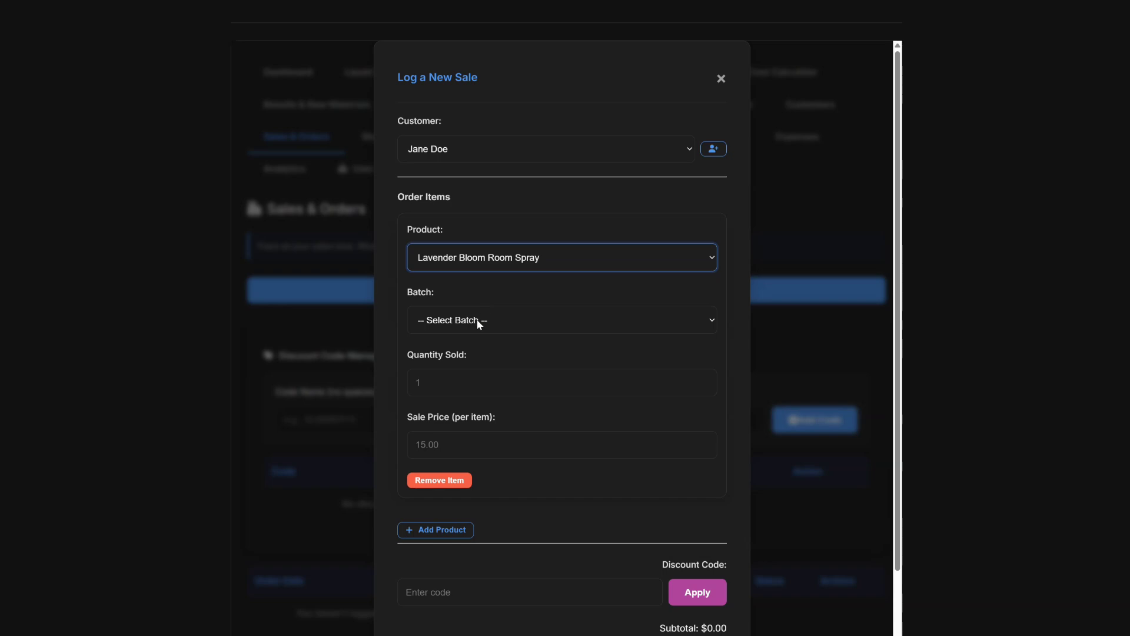
pyautogui.click(479, 323)
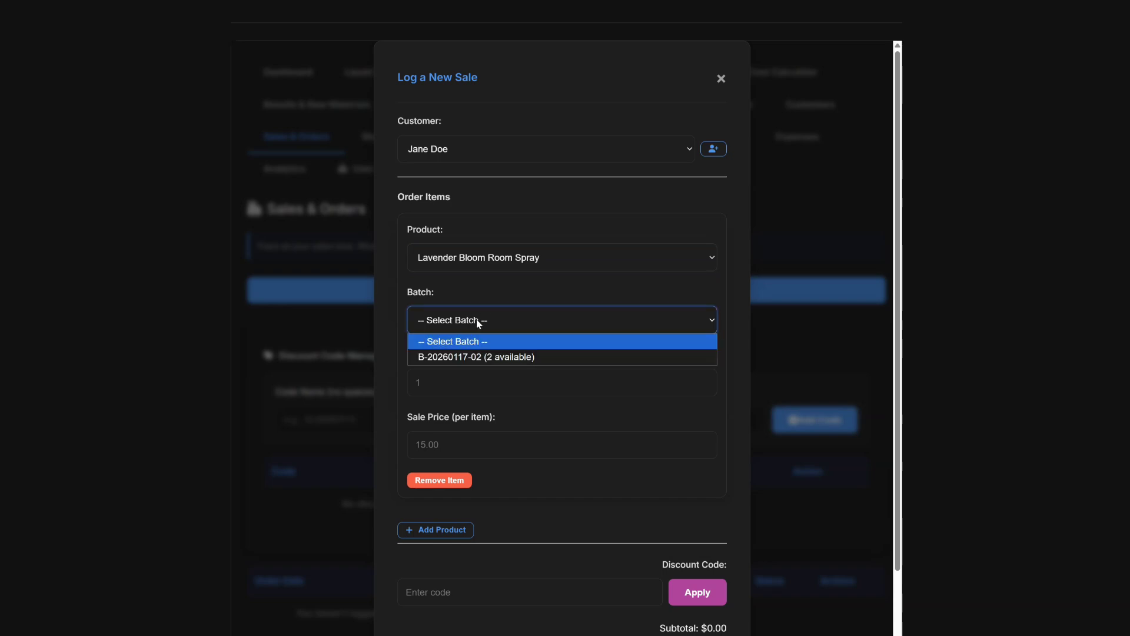
pyautogui.click(478, 357)
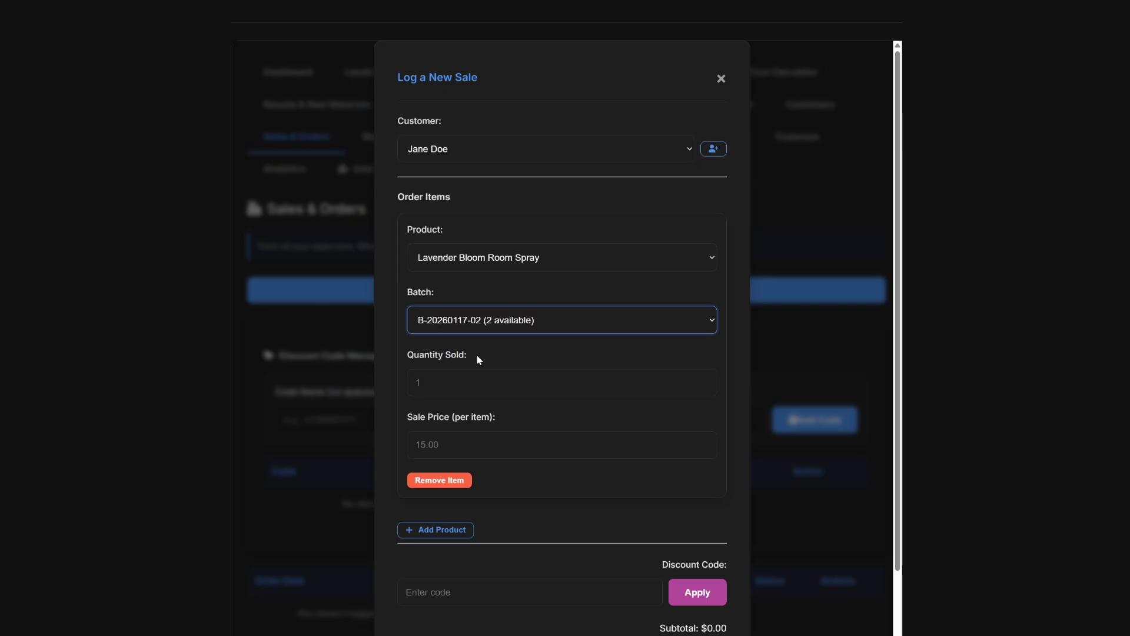
pyautogui.click(462, 375)
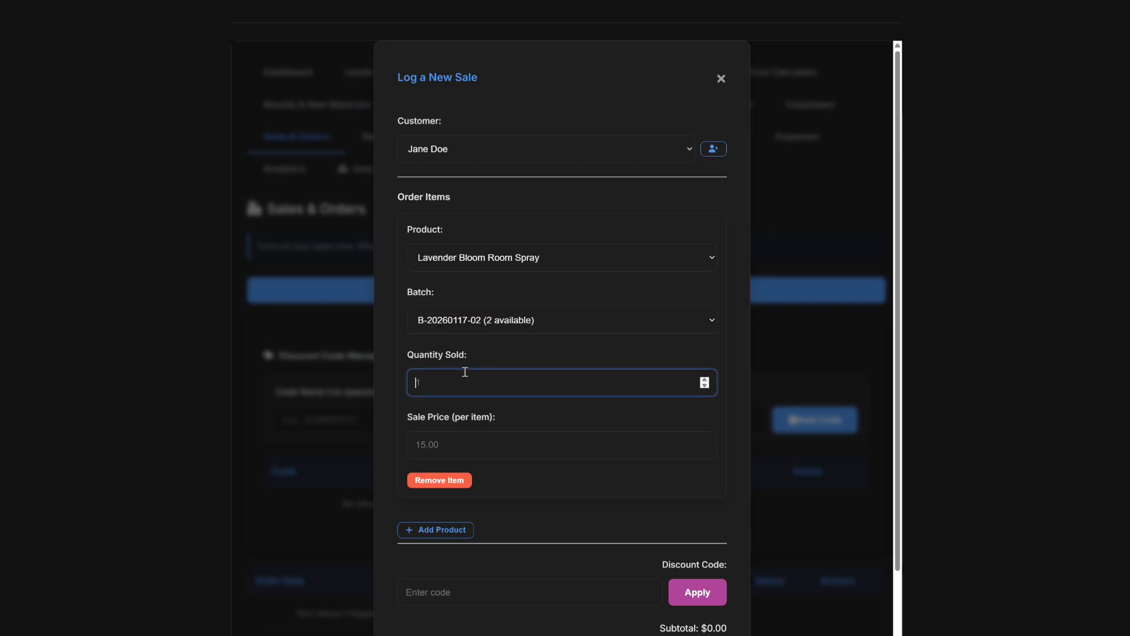
pyautogui.write('1')
# Set the sale price to $12.99, discard an extra product line, and save the order.
pyautogui.click(449, 446)
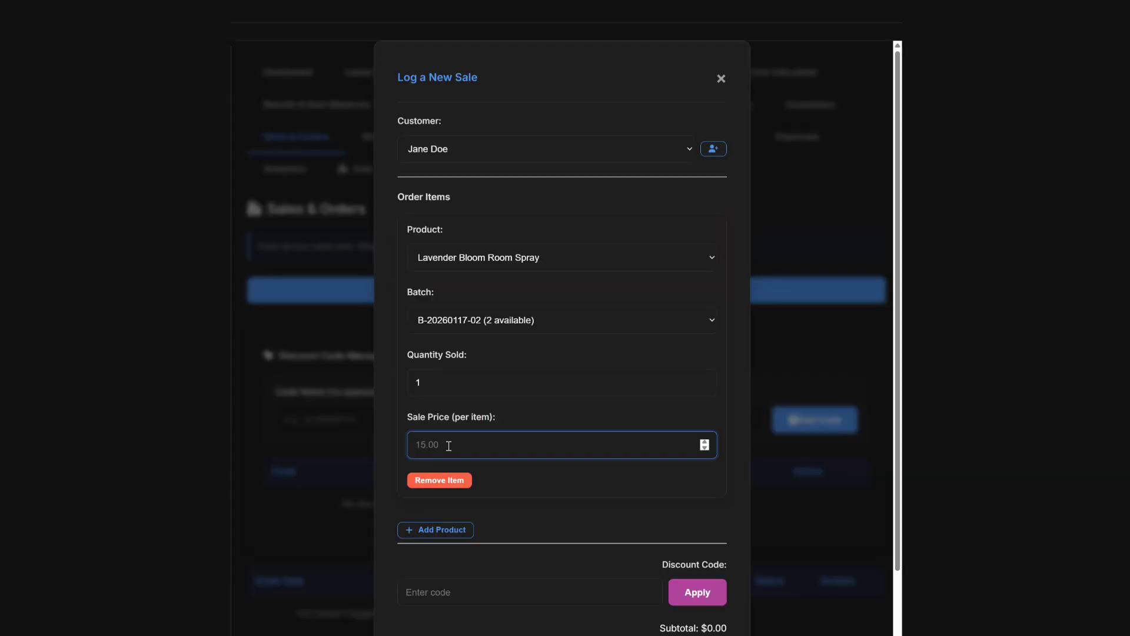
pyautogui.write('12.99')
pyautogui.scroll(-3, 641, 399)
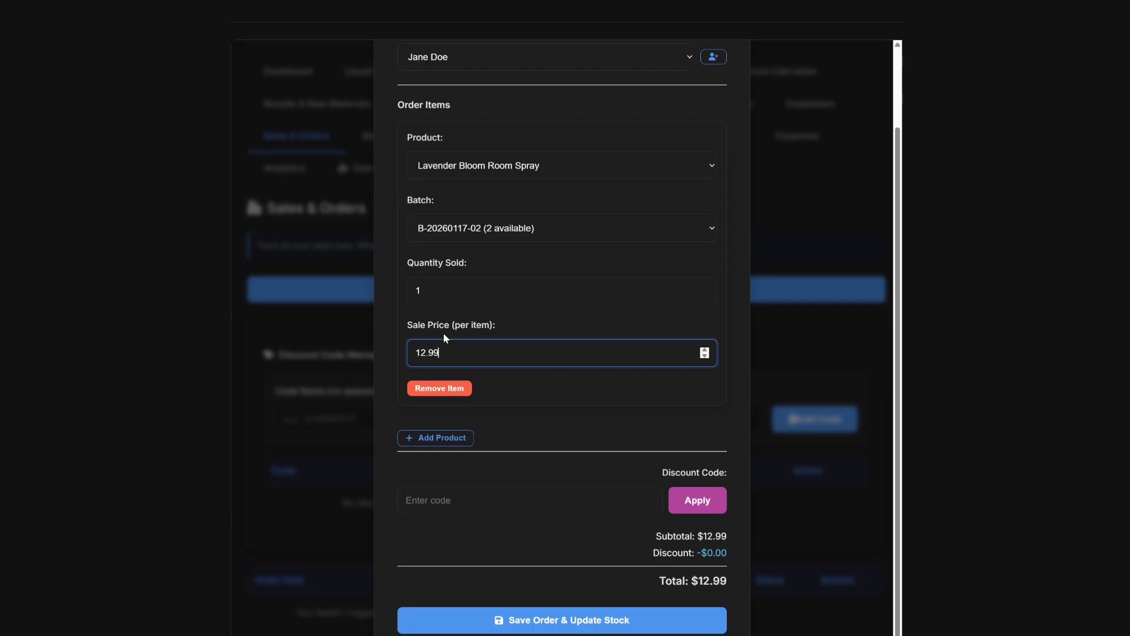
pyautogui.click(433, 441)
pyautogui.scroll(-5, 536, 475)
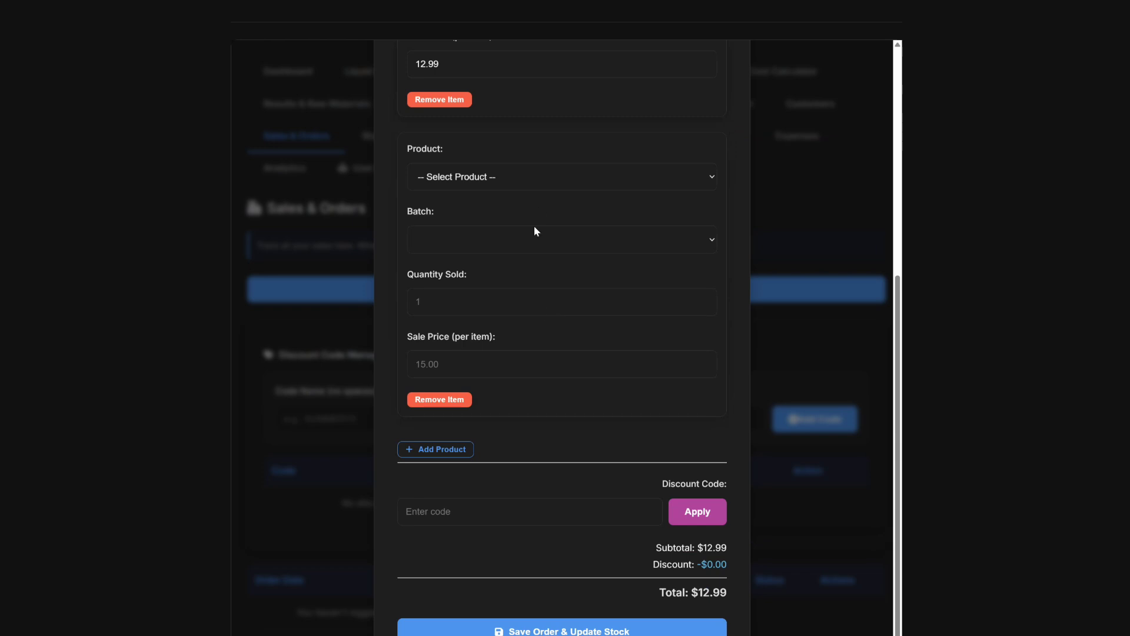
pyautogui.click(466, 399)
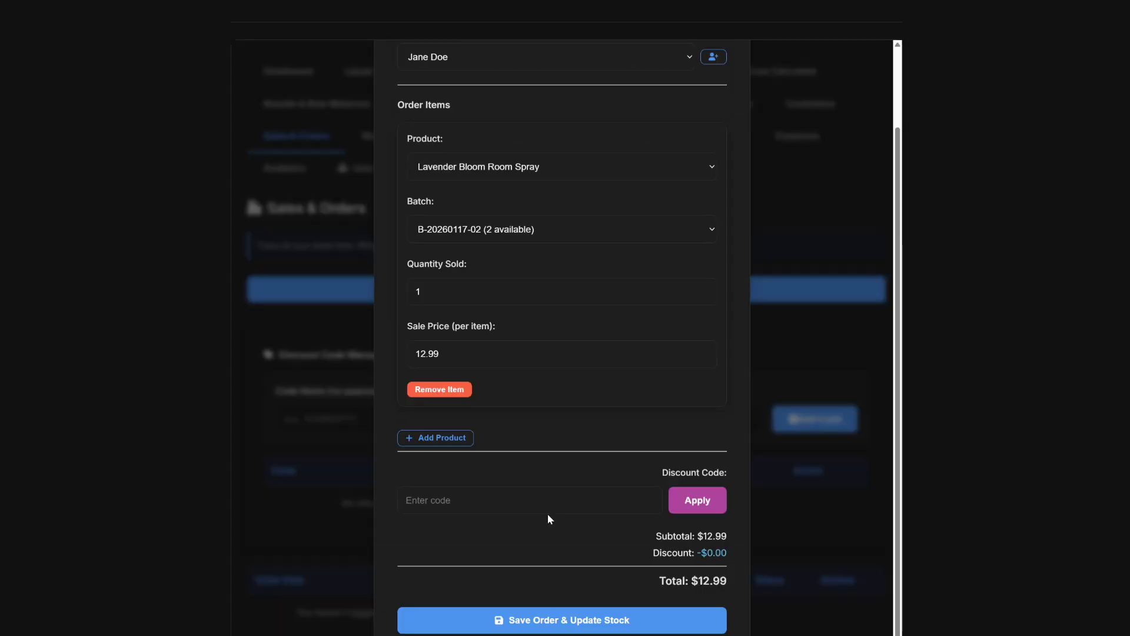
pyautogui.click(525, 506)
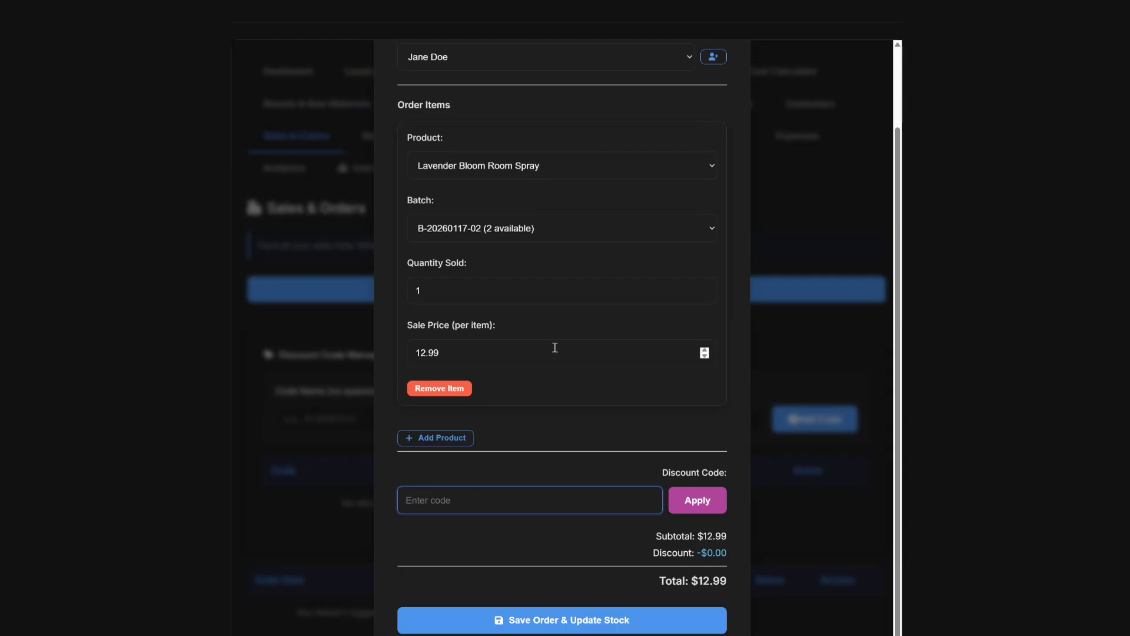
pyautogui.click(544, 622)
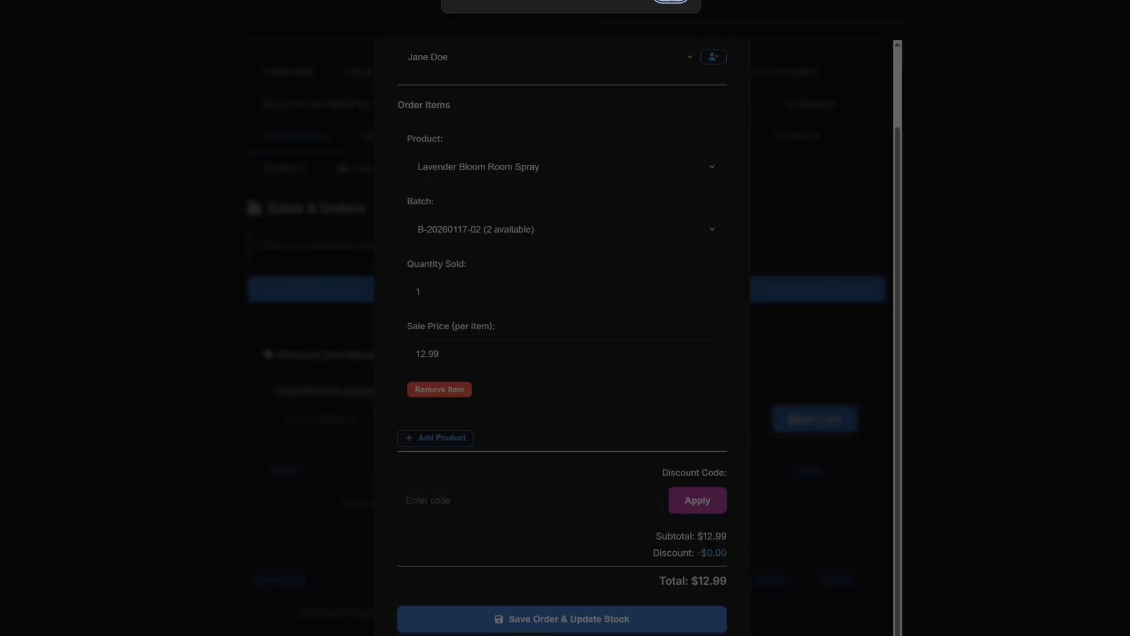
# Dismiss the confirmation and verify Lavender Bloom Room Spray stock dropped to 1 unit.
pyautogui.click(670, 3)
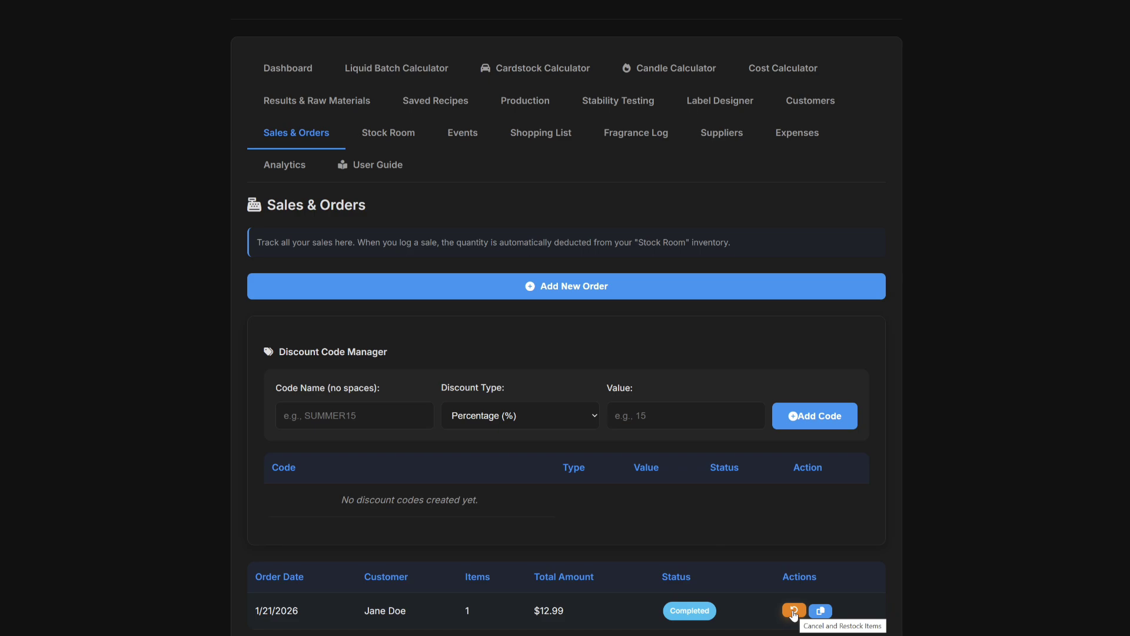
pyautogui.click(386, 135)
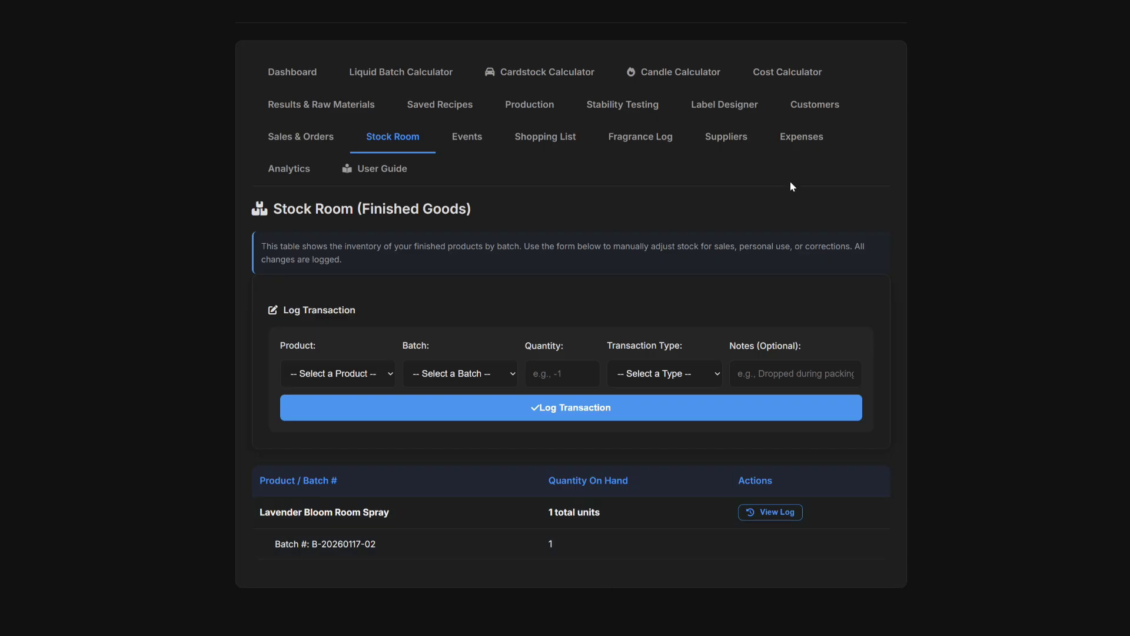
# Go back to the Sales & Orders list.
pyautogui.click(304, 142)
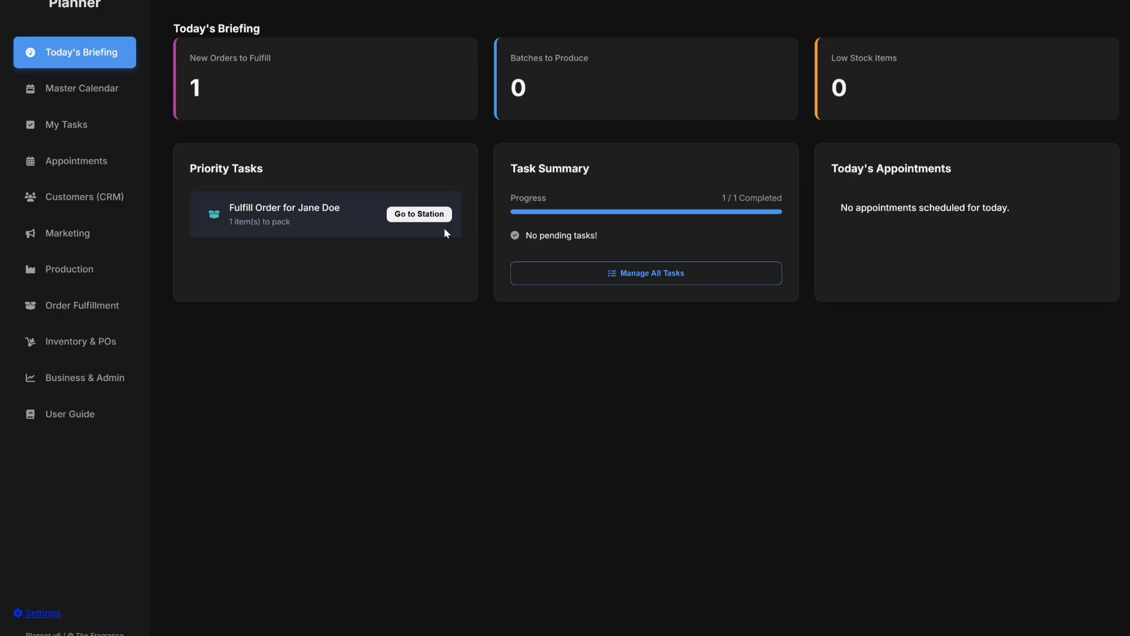
# Open the Marketing & Content Planner page from the sidebar.
pyautogui.click(81, 236)
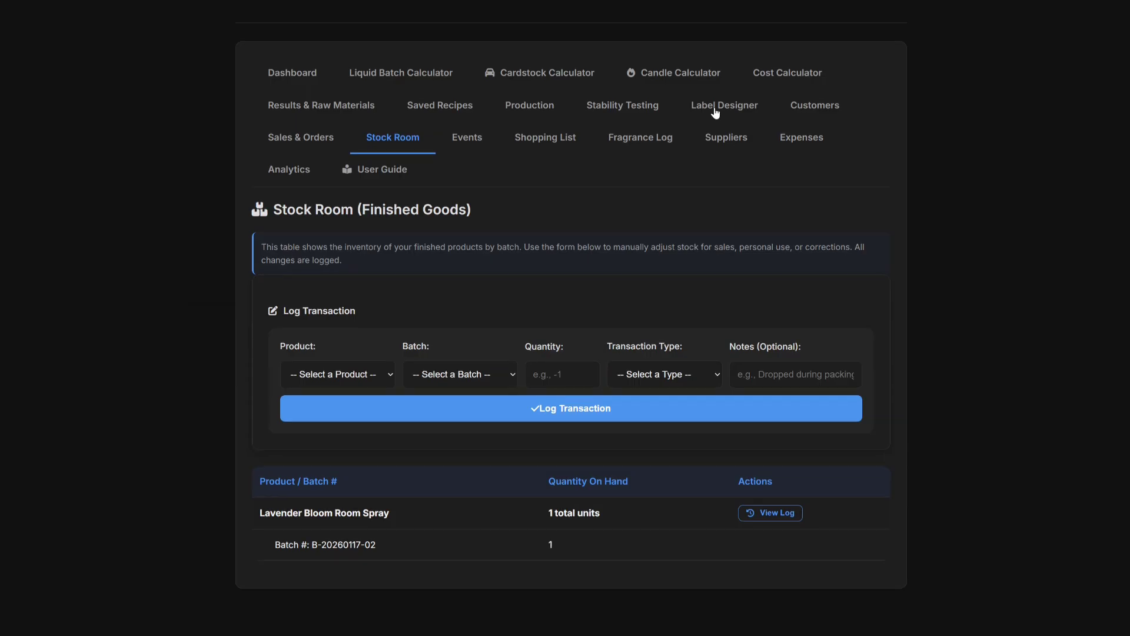
# Review the Dashboard's $12.99 revenue, 1 order, $9.81 net profit and Recent Sales list.
pyautogui.click(285, 83)
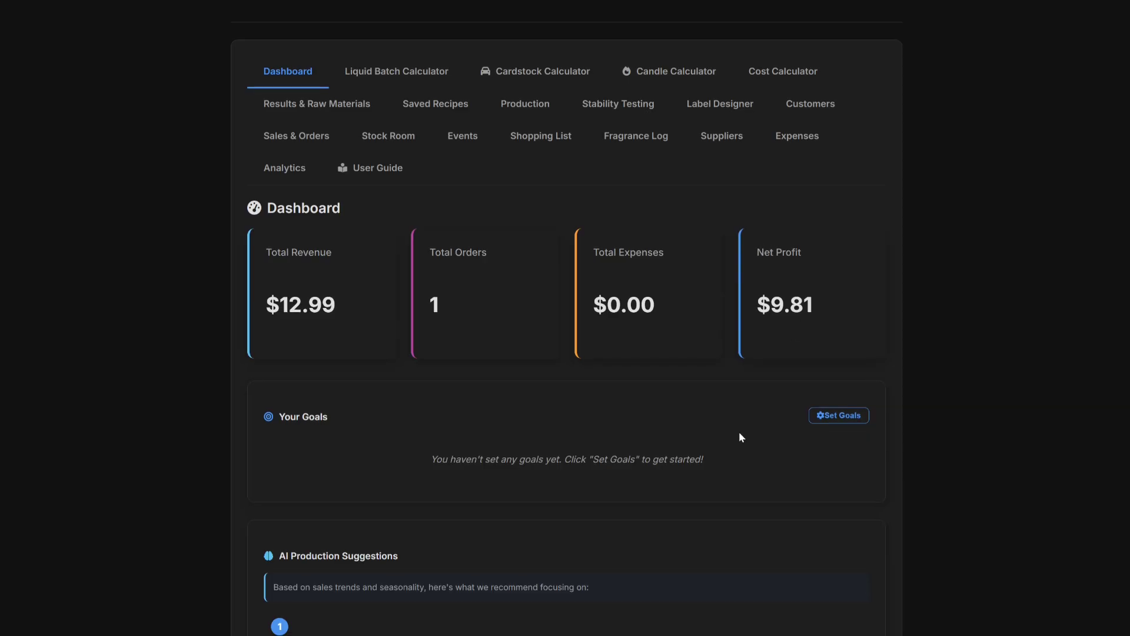
pyautogui.scroll(-5, 739, 436)
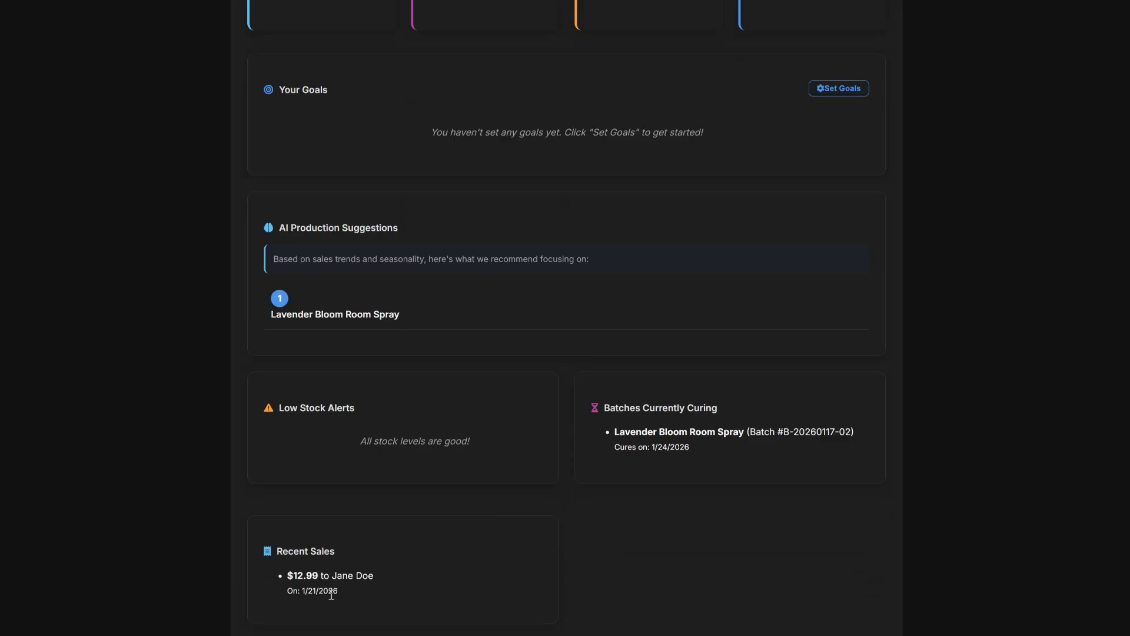
pyautogui.scroll(3, 765, 196)
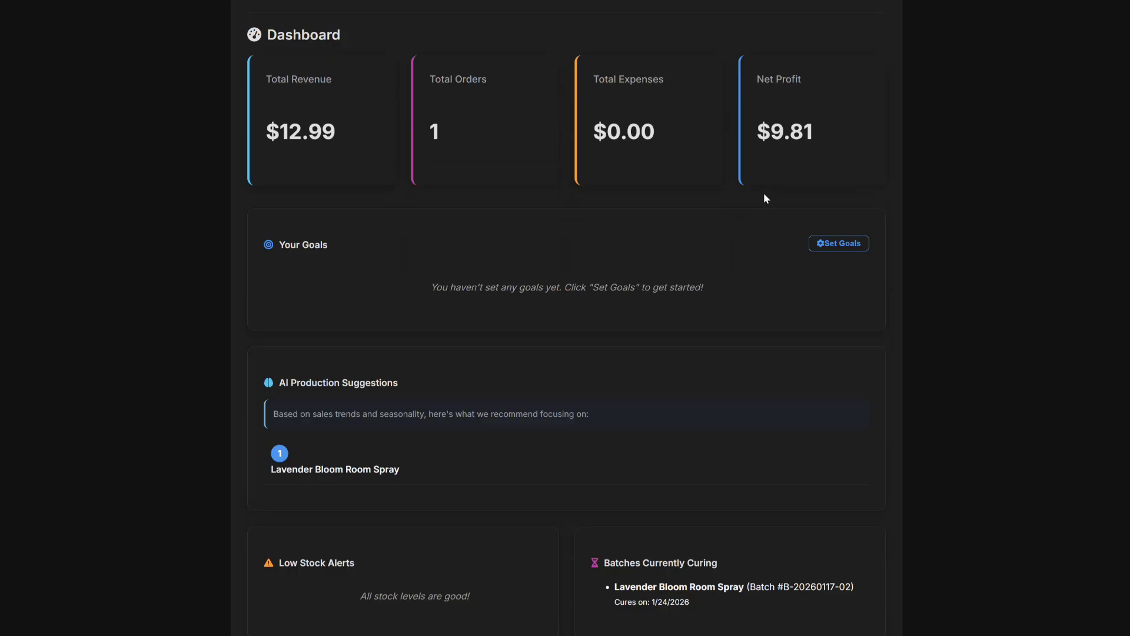
pyautogui.scroll(3, 764, 193)
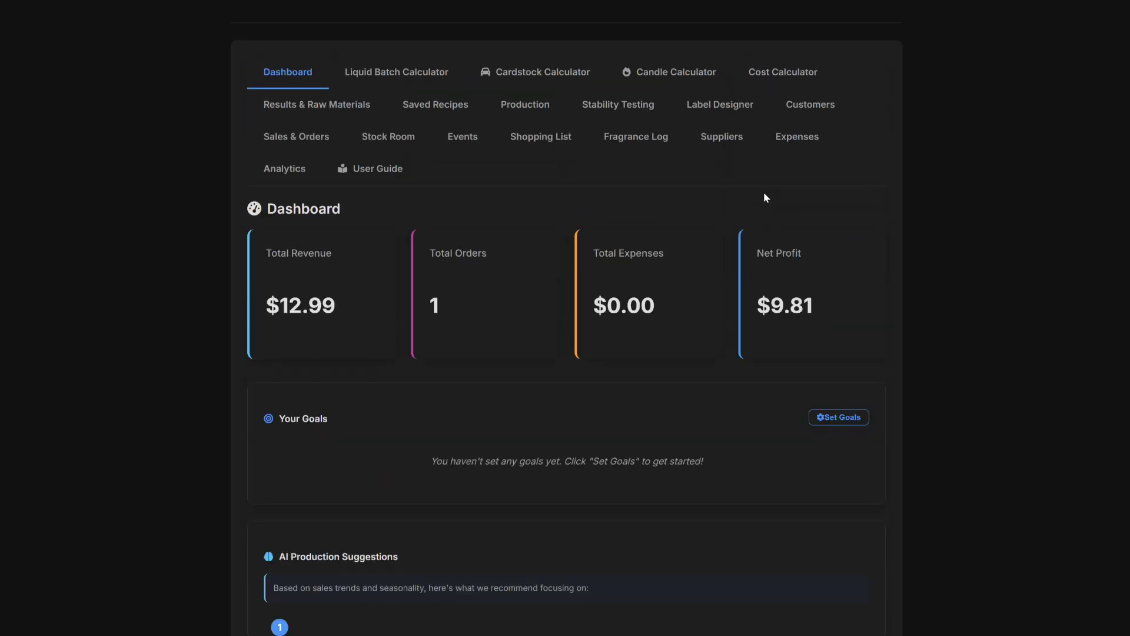
# Check the customer's order history, confirming one $12.99 Lavender Bloom Room Spray purchase.
pyautogui.click(818, 106)
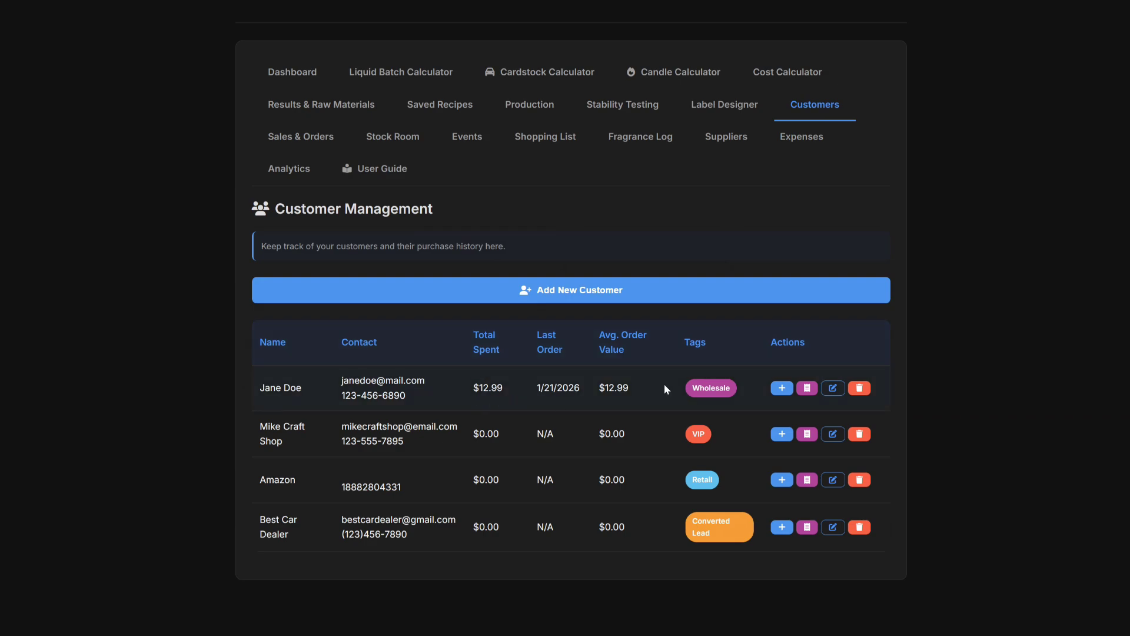
pyautogui.click(807, 387)
pyautogui.press('Escape')
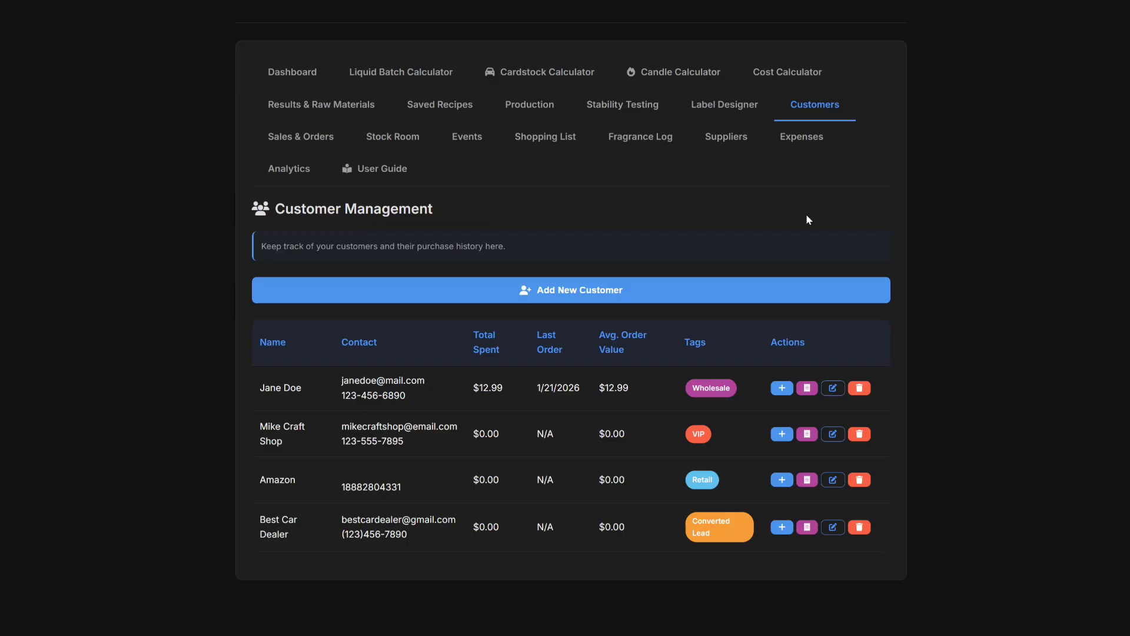
pyautogui.click(773, 189)
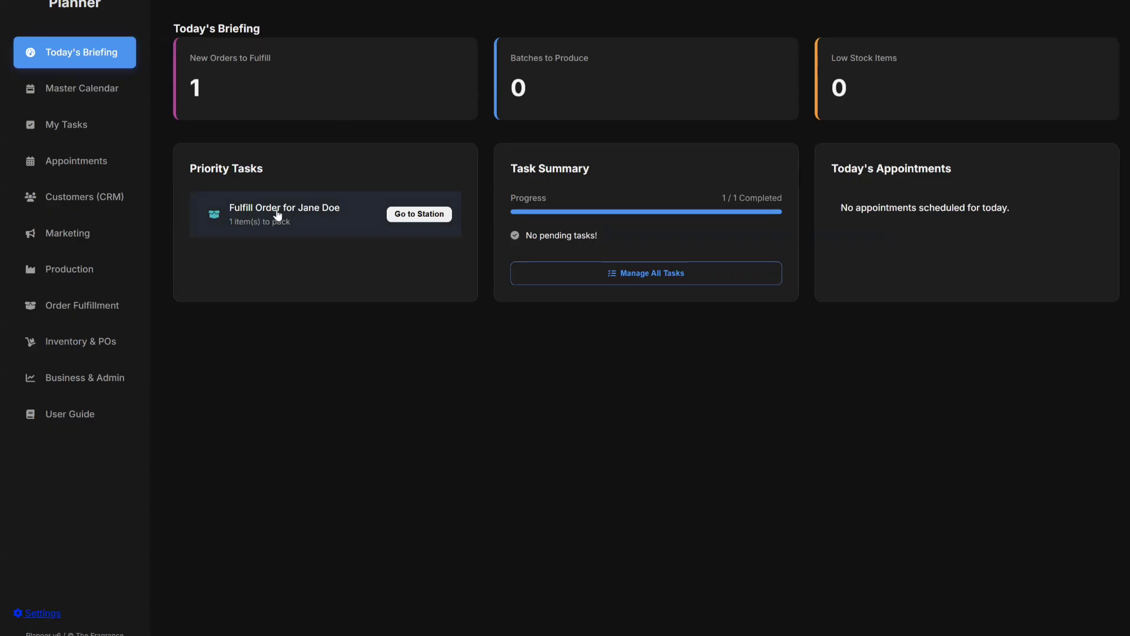
# Open the order in the Fulfillment Station and mark Lavender Bloom Room Spray as picked.
pyautogui.click(422, 217)
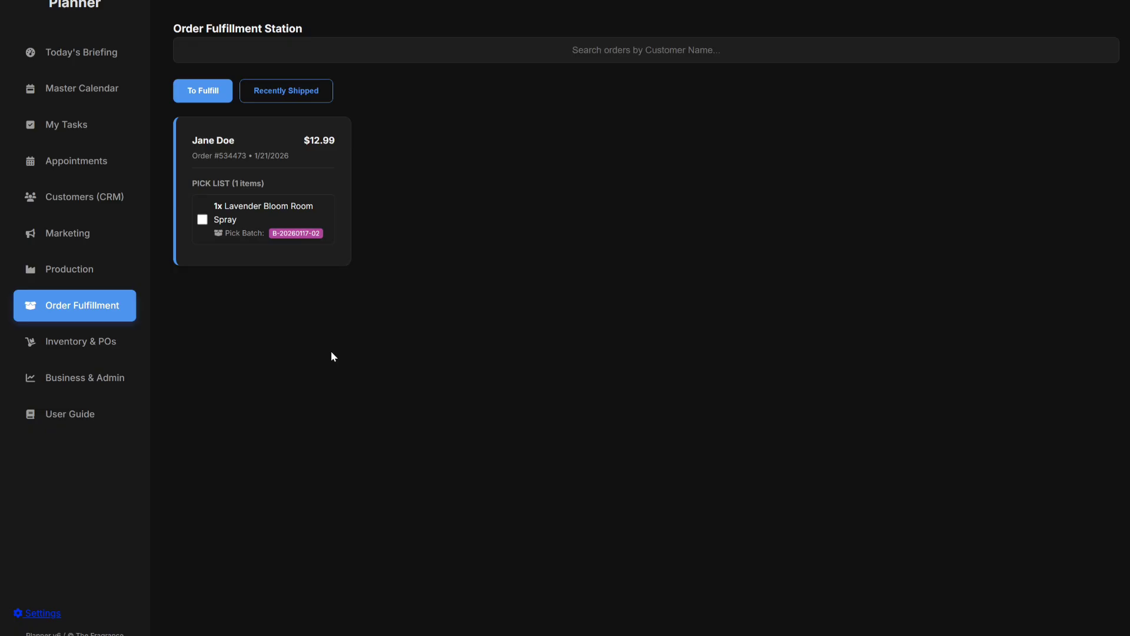
pyautogui.click(283, 97)
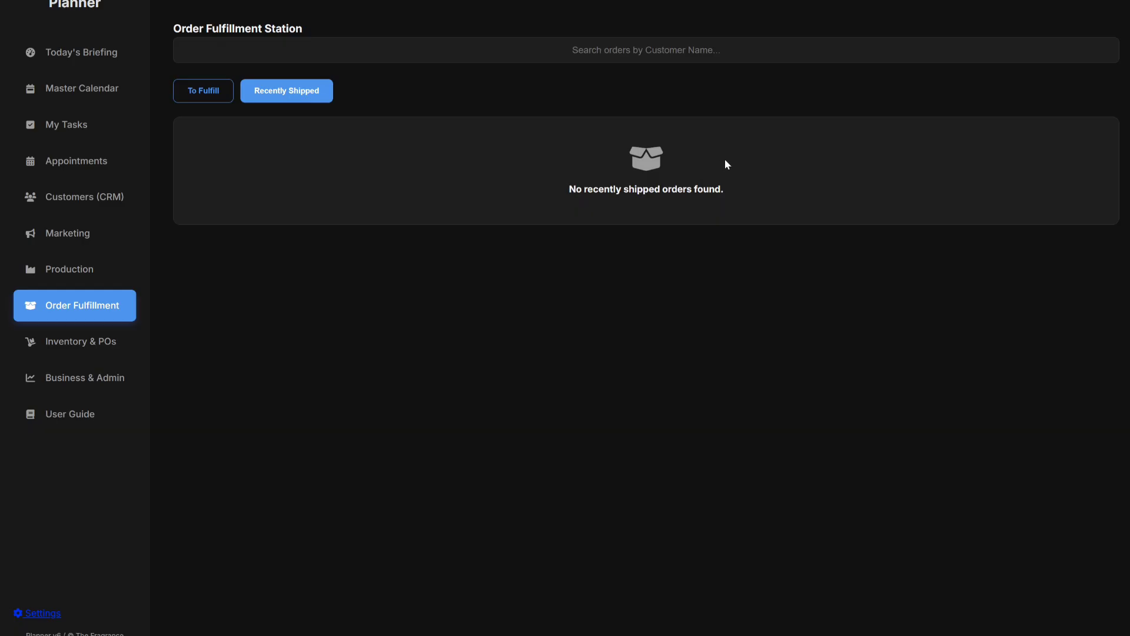
pyautogui.click(206, 96)
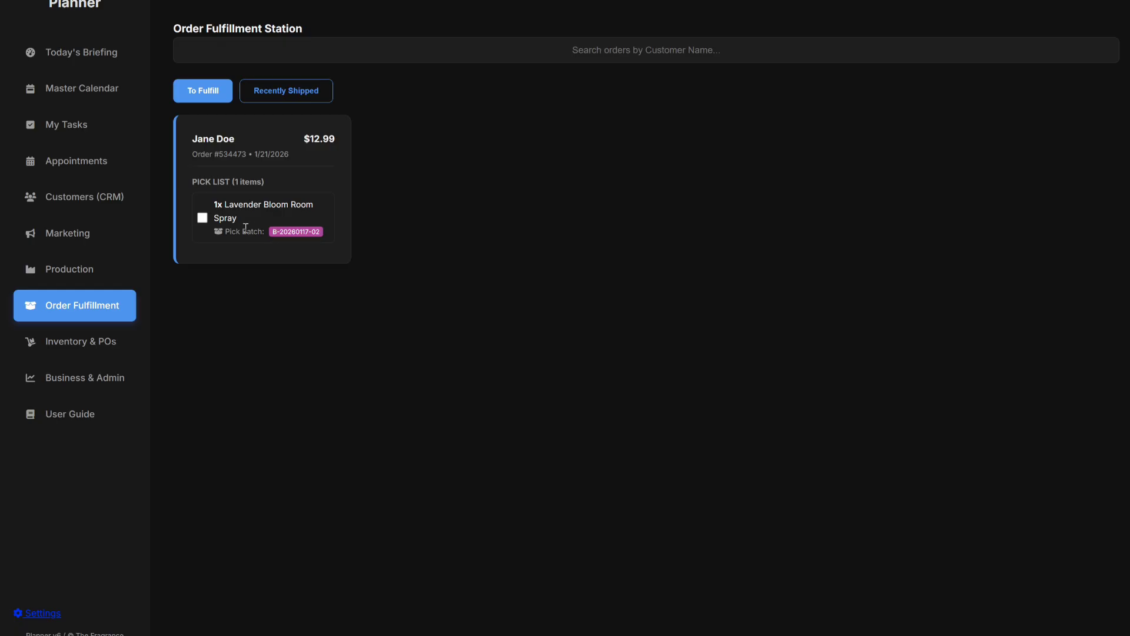
pyautogui.click(202, 218)
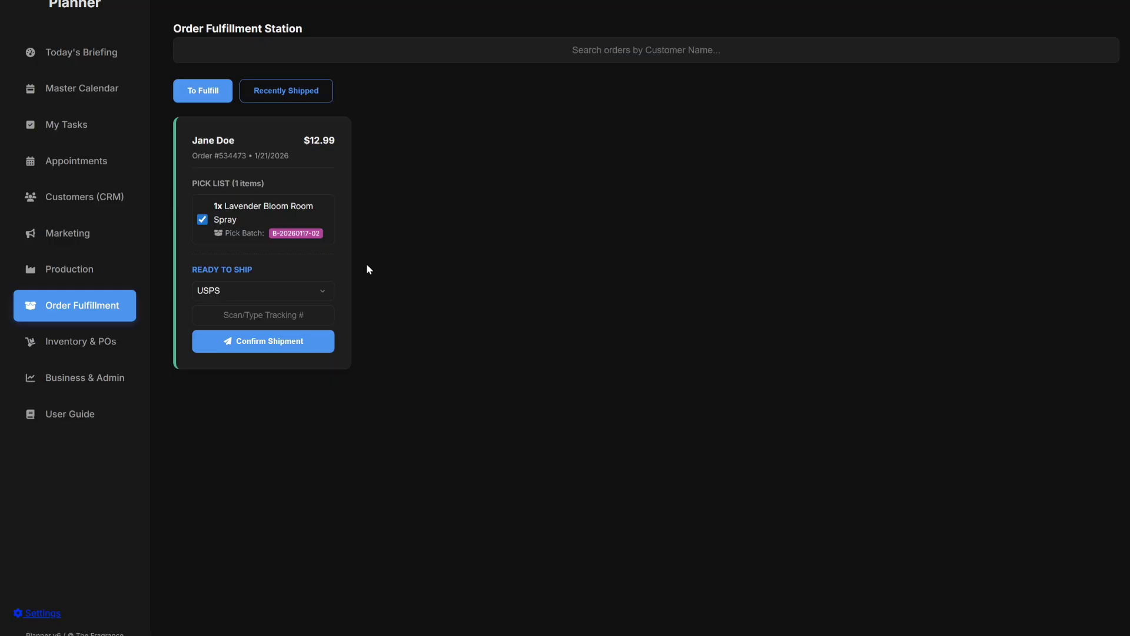
# Ship the order via USPS with its tracking number and dismiss the confirmation alert.
pyautogui.click(287, 291)
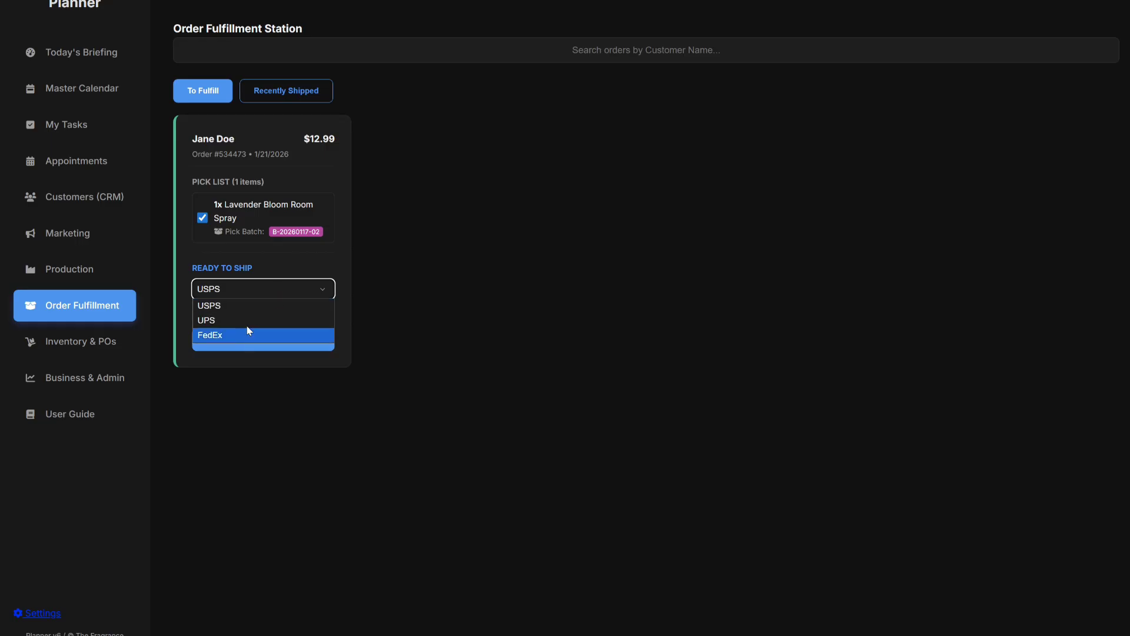
pyautogui.click(256, 306)
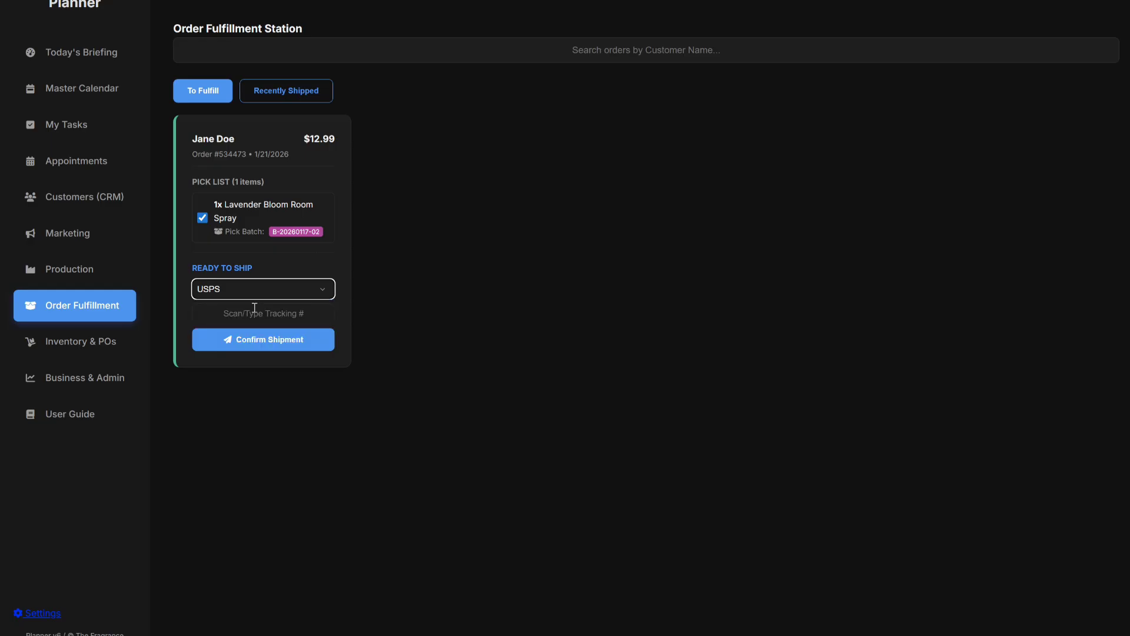
pyautogui.click(312, 316)
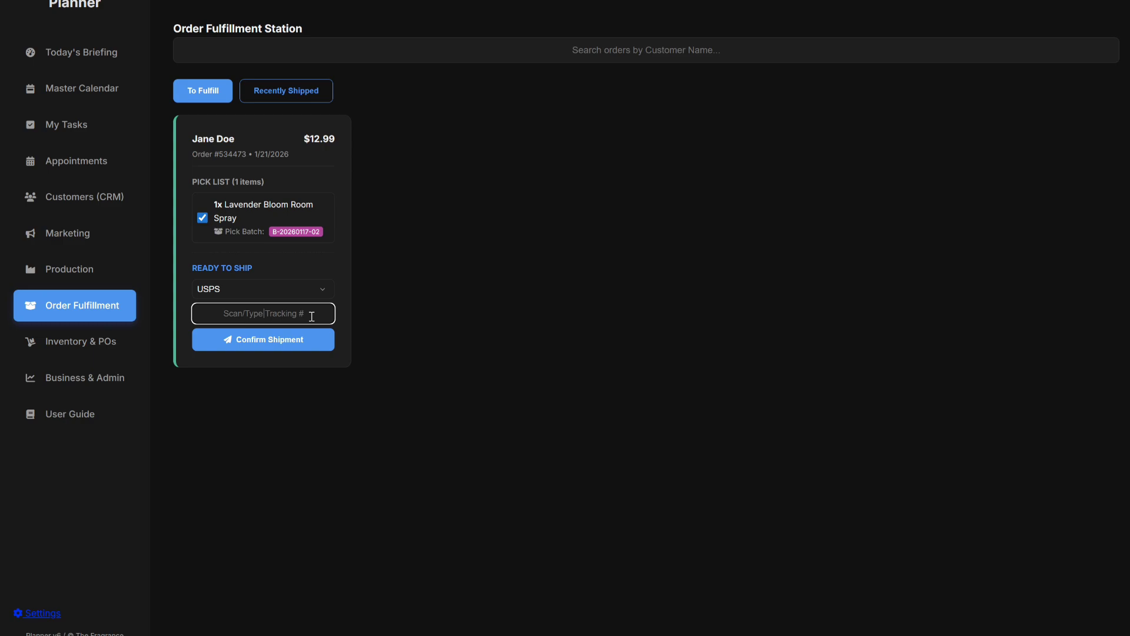
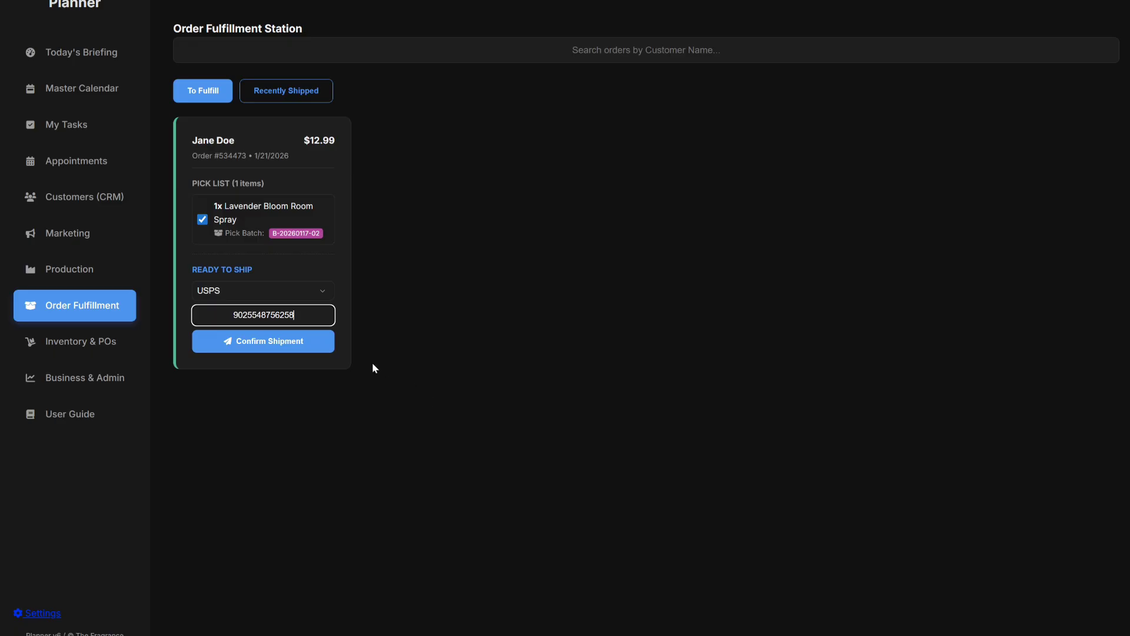
pyautogui.click(261, 341)
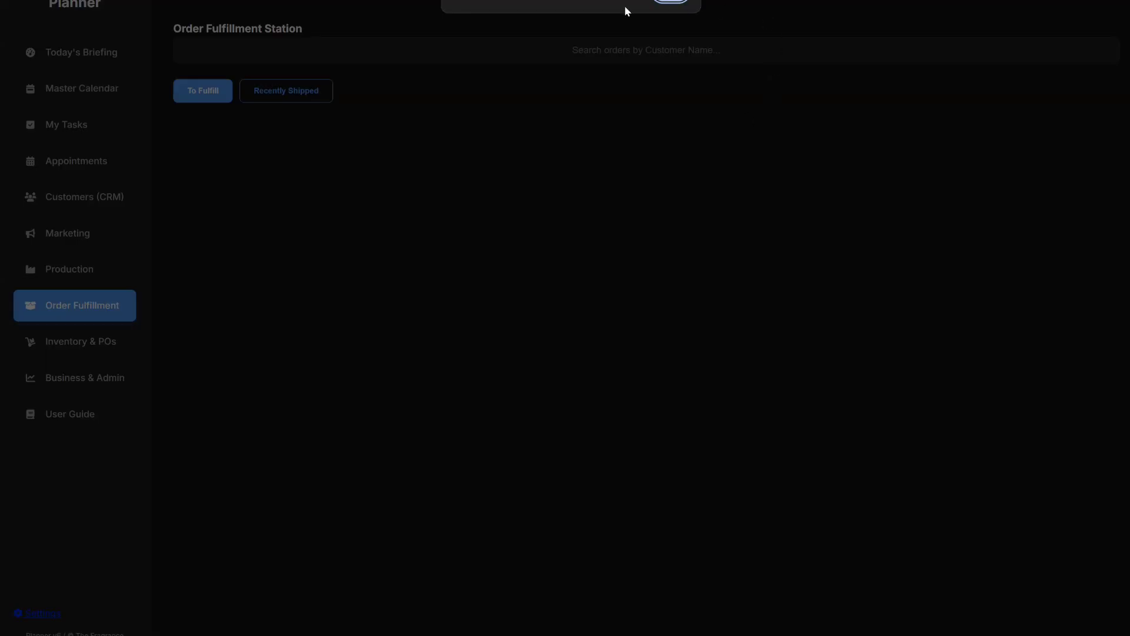
pyautogui.click(672, 4)
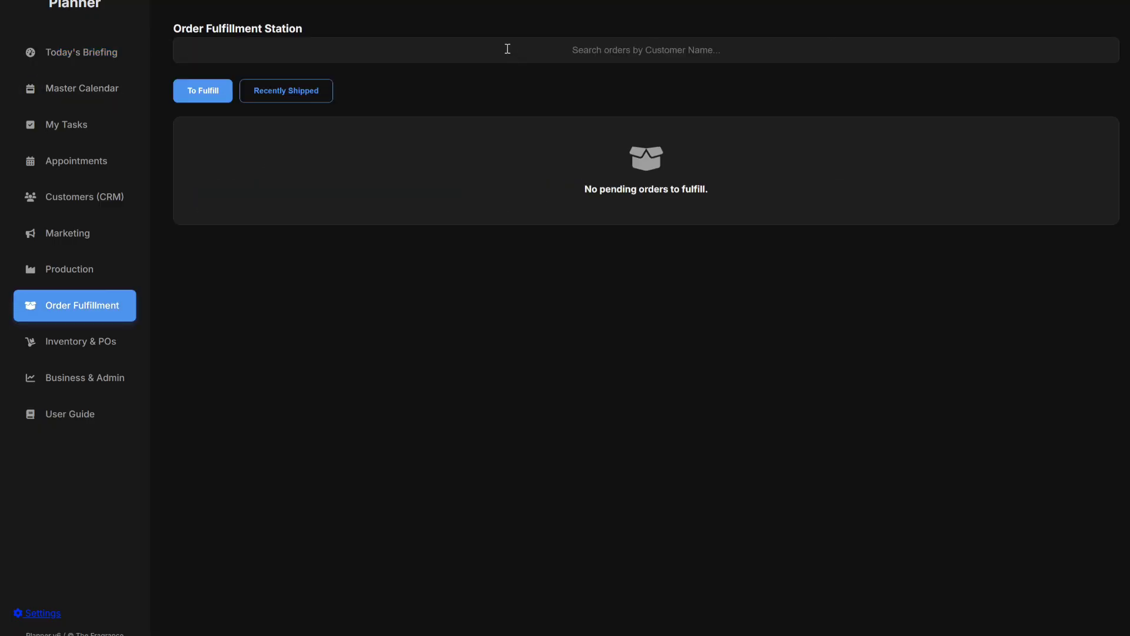
# Switch the Order Fulfillment Station to the Recently Shipped orders.
pyautogui.click(288, 95)
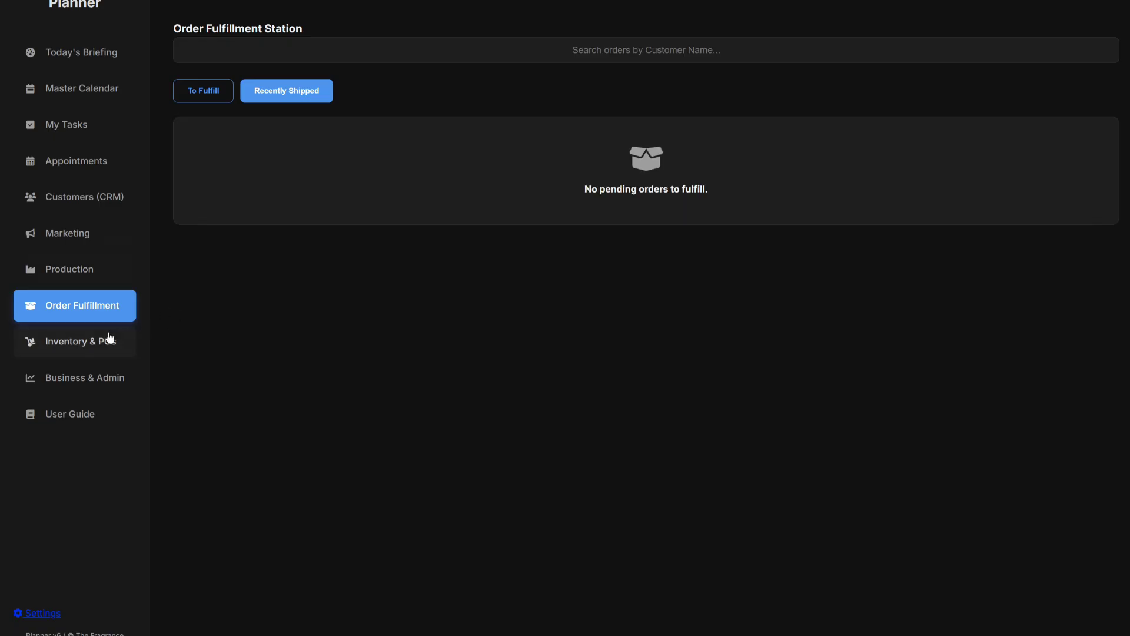
# Review Business & Admin: $12.99 revenue, $0.00 expenses, $9.81 net profit, and Top Customers.
pyautogui.click(68, 381)
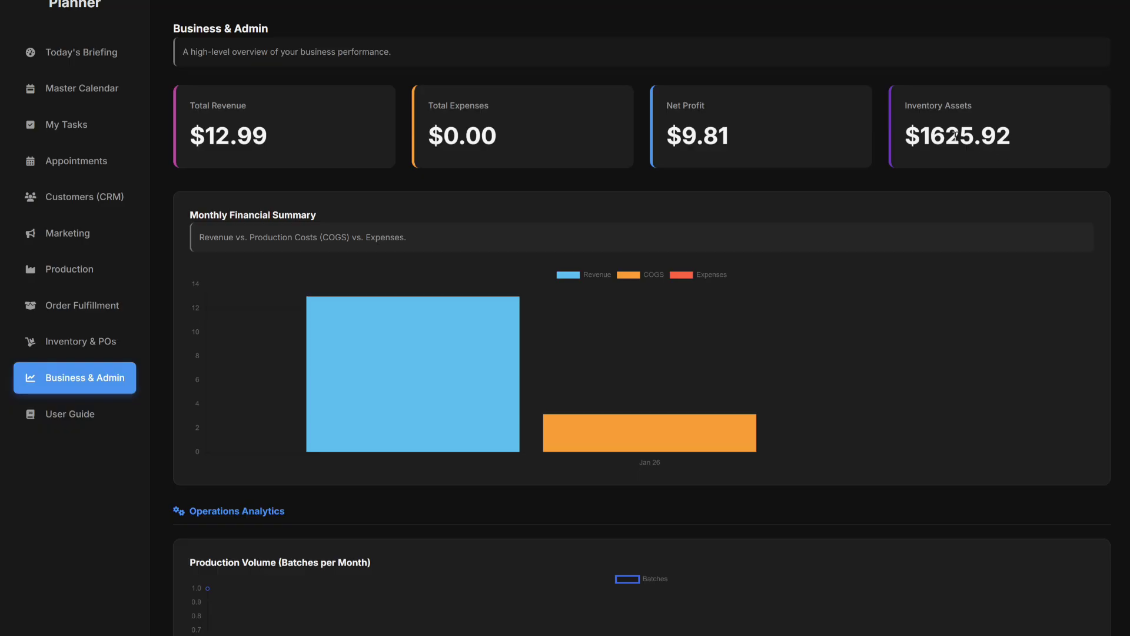
pyautogui.scroll(-3, 828, 227)
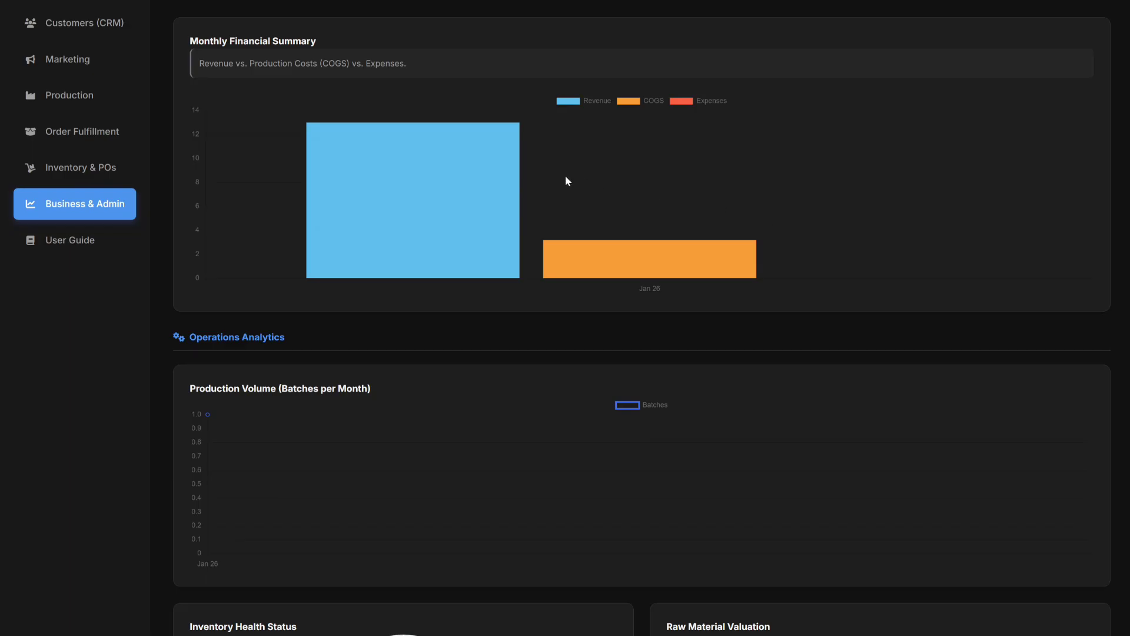
pyautogui.scroll(-2, 789, 143)
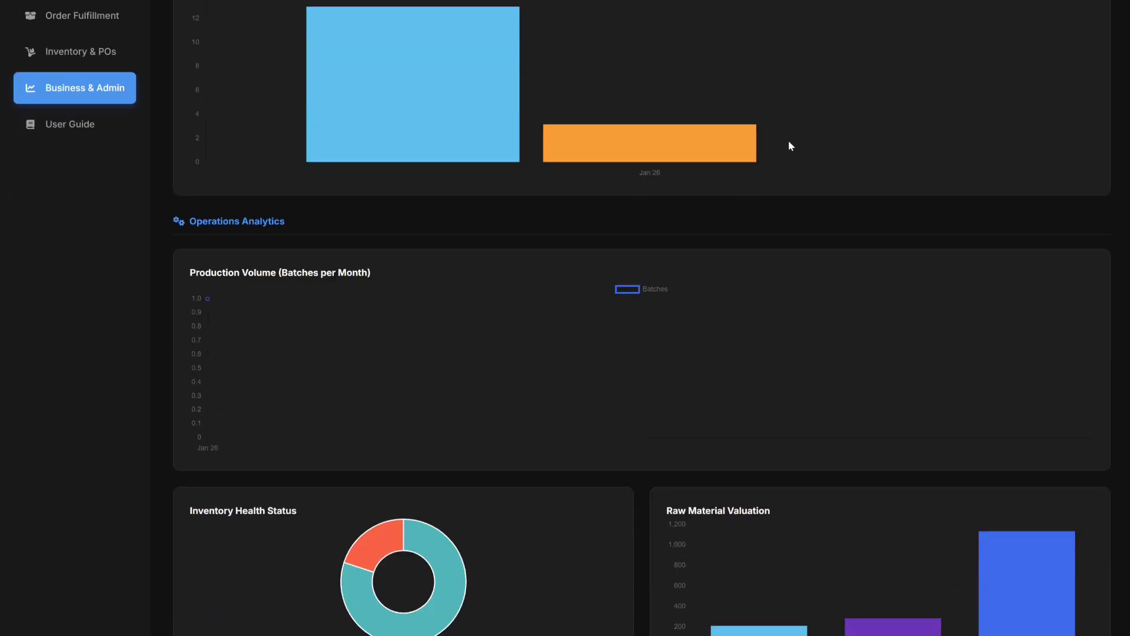
pyautogui.scroll(-8, 790, 145)
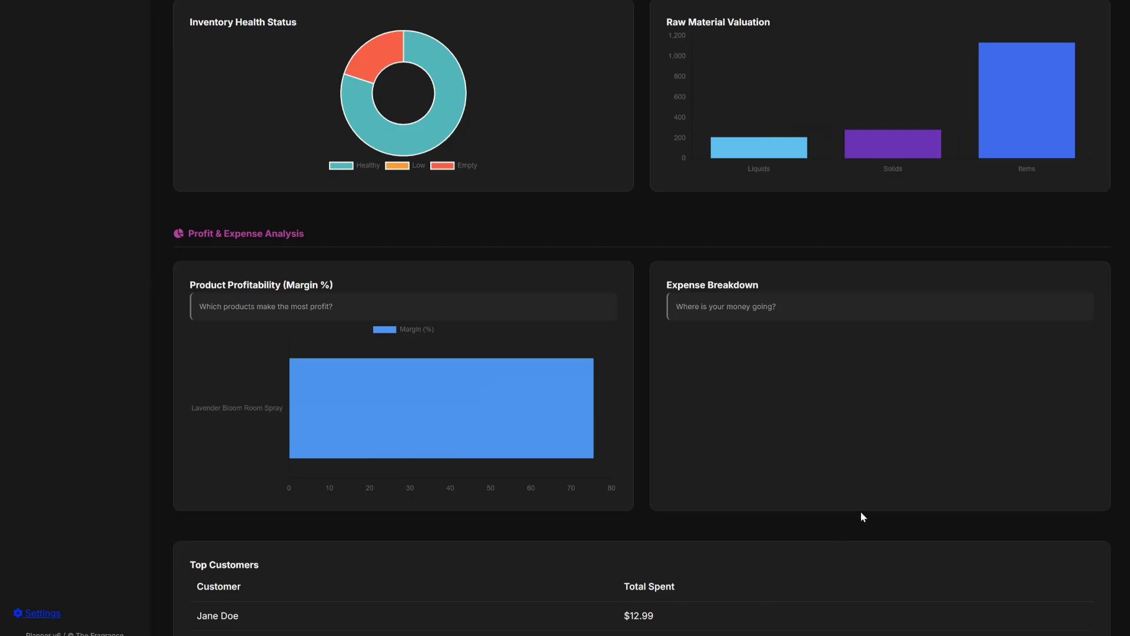
pyautogui.scroll(13, 861, 511)
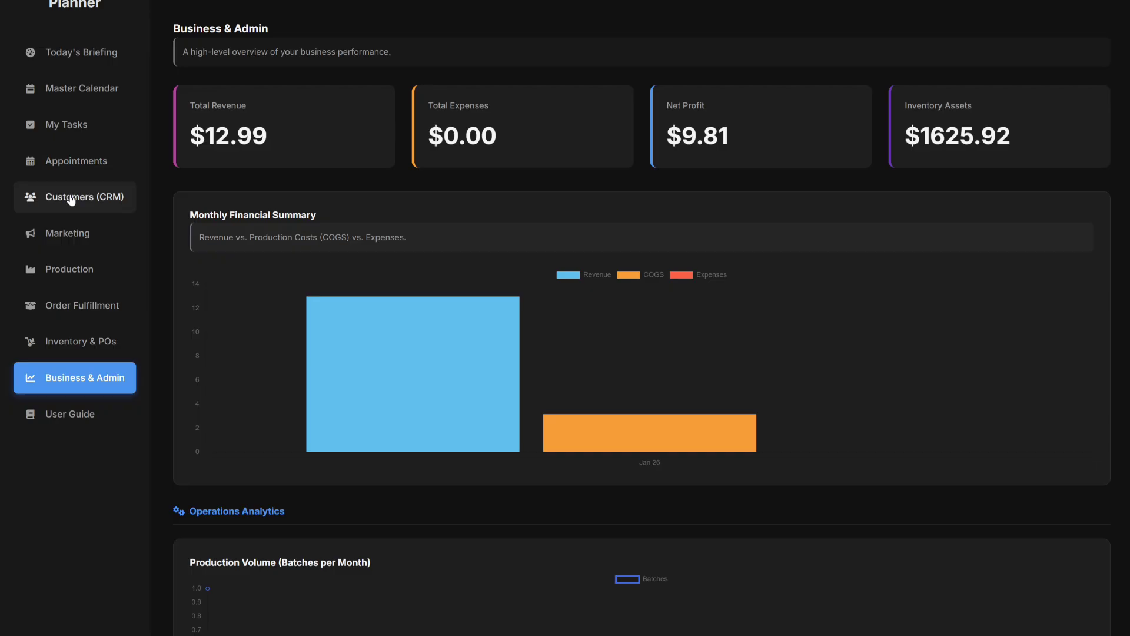
# Open the first customer's record from the Customers (CRM) list.
pyautogui.click(71, 199)
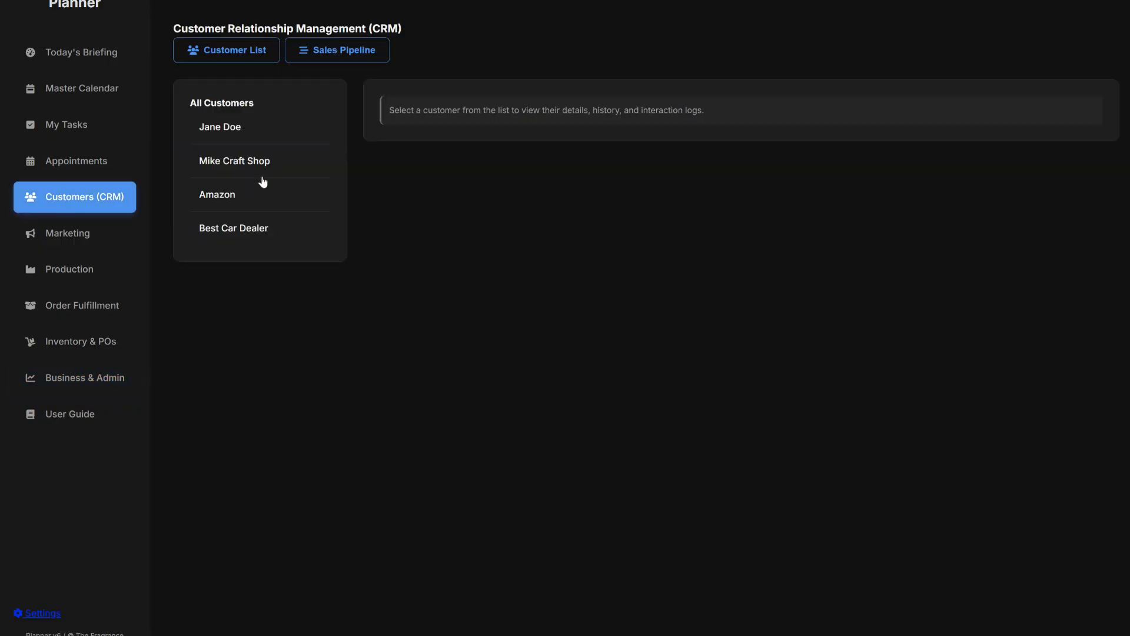
pyautogui.click(232, 135)
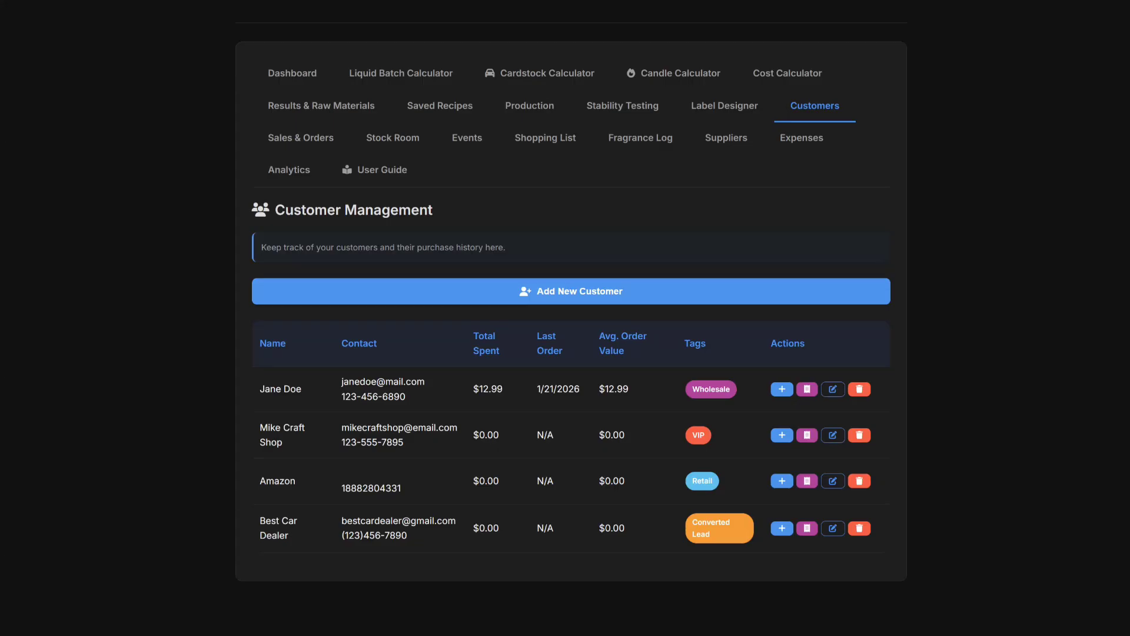
# Open Reporting & Analytics and inspect the Financial Summary chart bars.
pyautogui.click(297, 78)
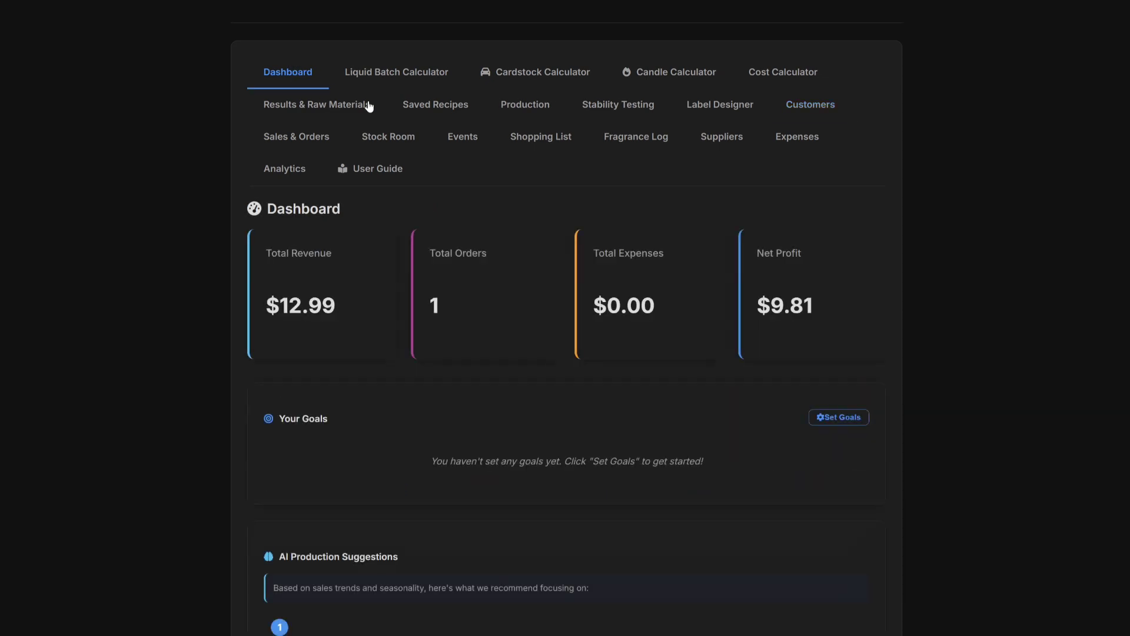
pyautogui.click(279, 174)
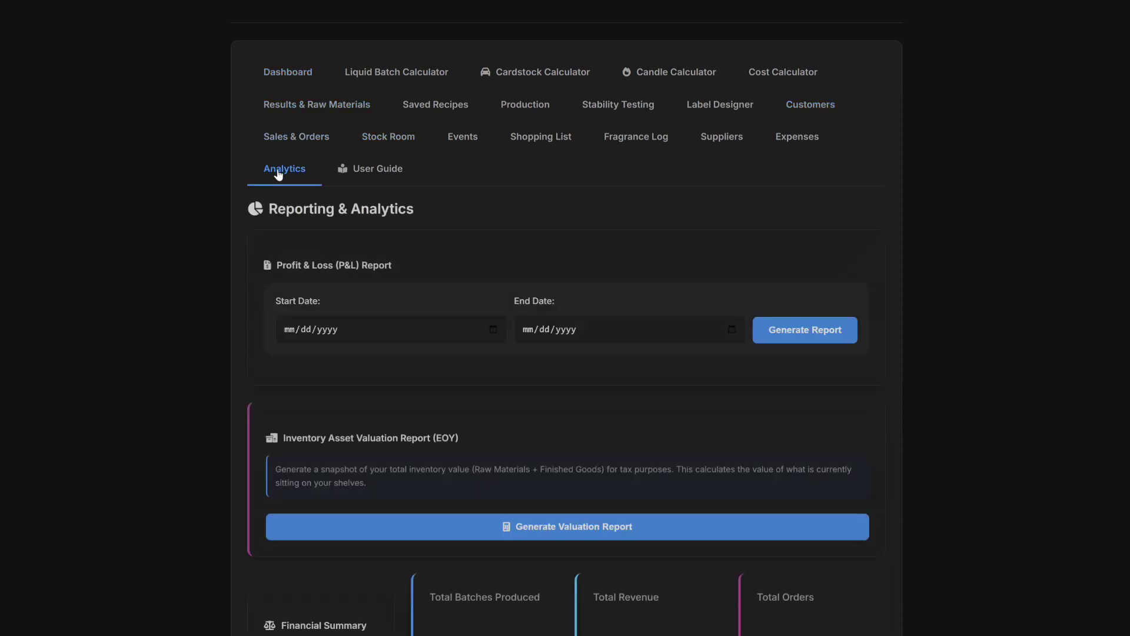
pyautogui.scroll(-7, 438, 178)
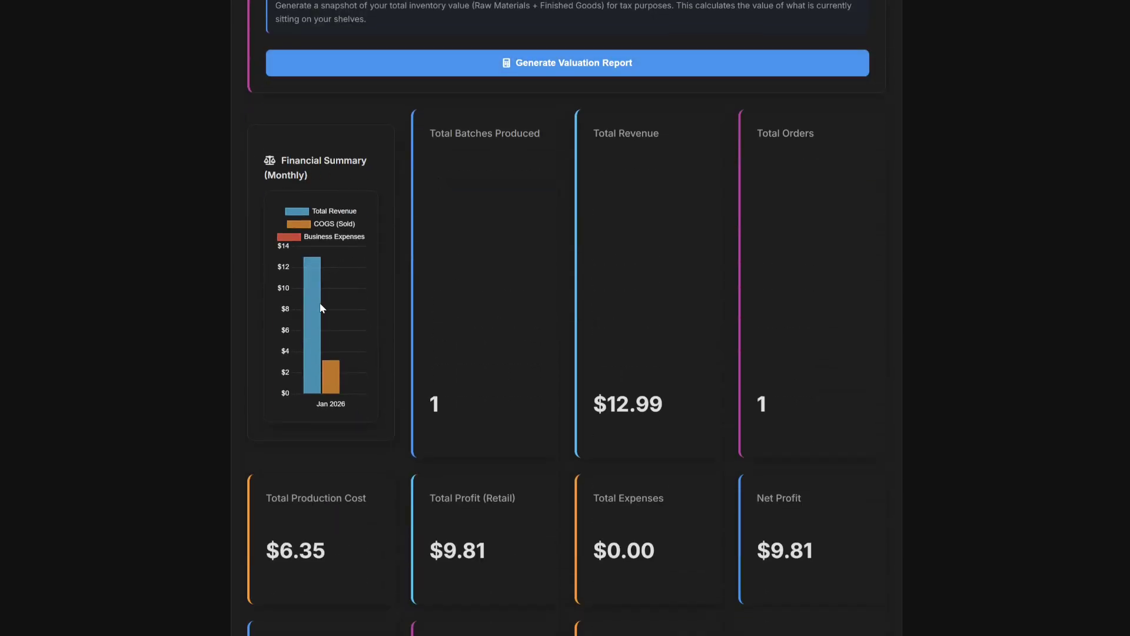
pyautogui.moveTo(311, 315)
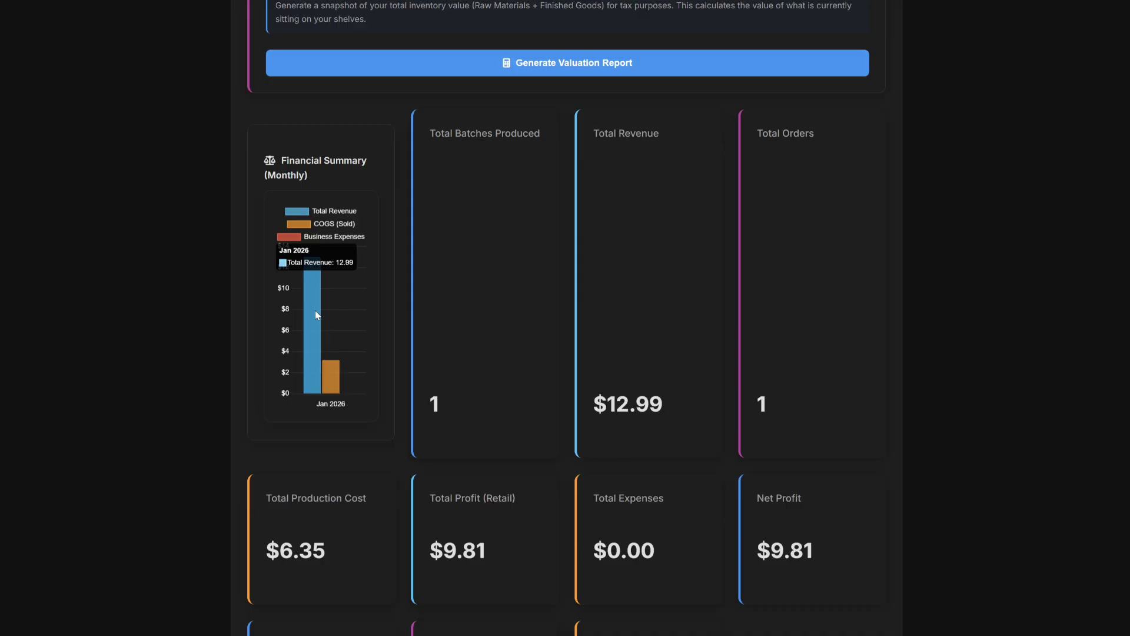
pyautogui.moveTo(333, 378)
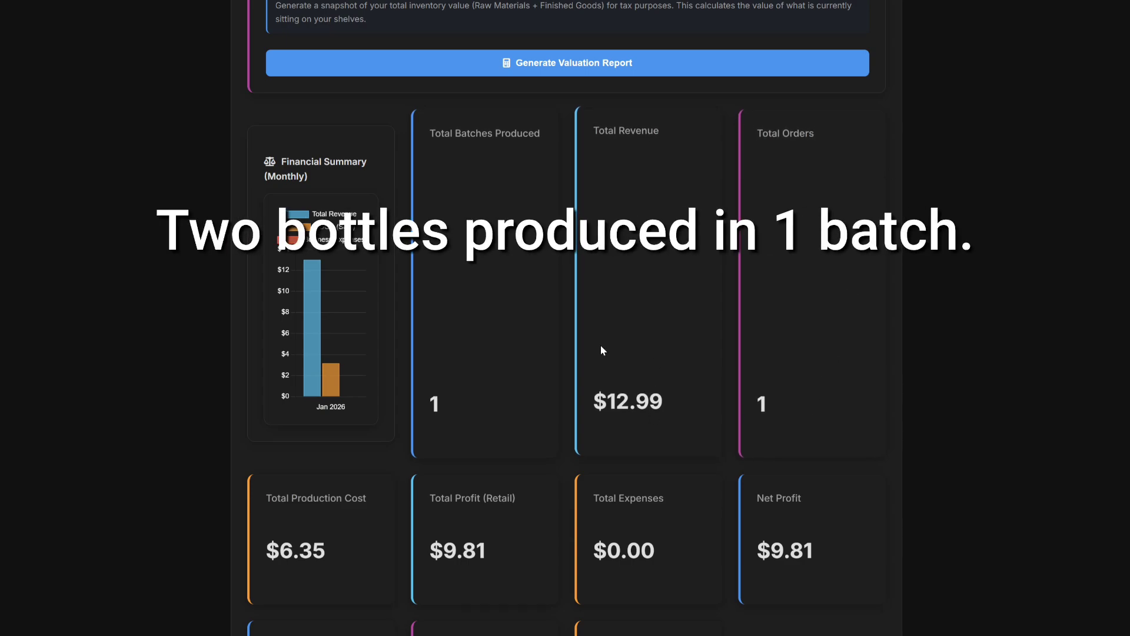
pyautogui.scroll(-4, 601, 346)
pyautogui.scroll(1, 600, 347)
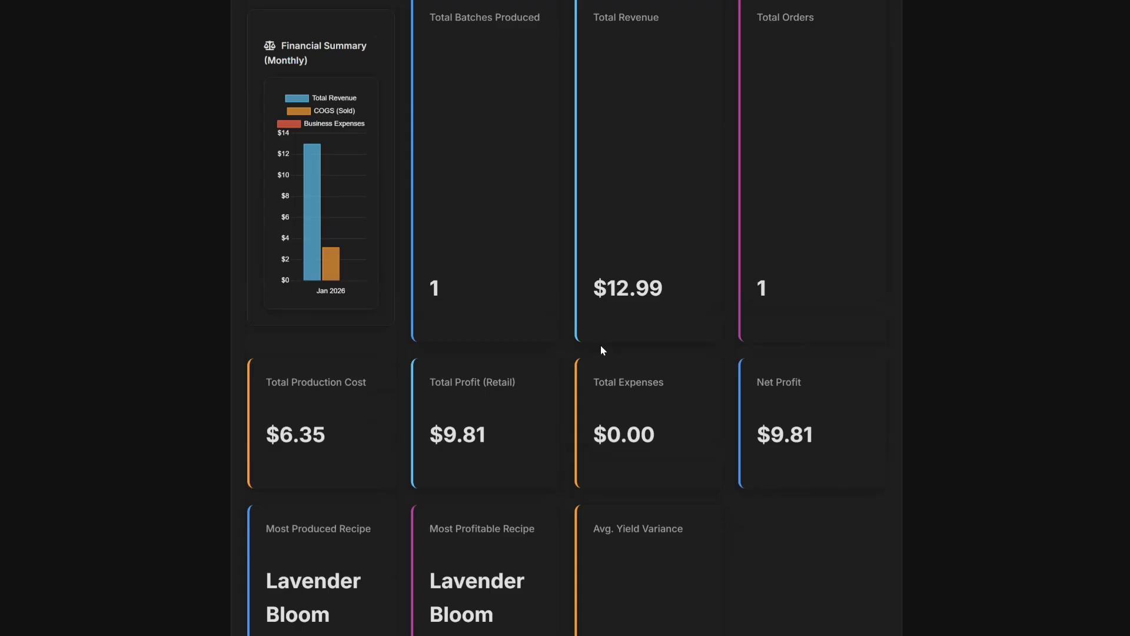
pyautogui.scroll(-2, 601, 347)
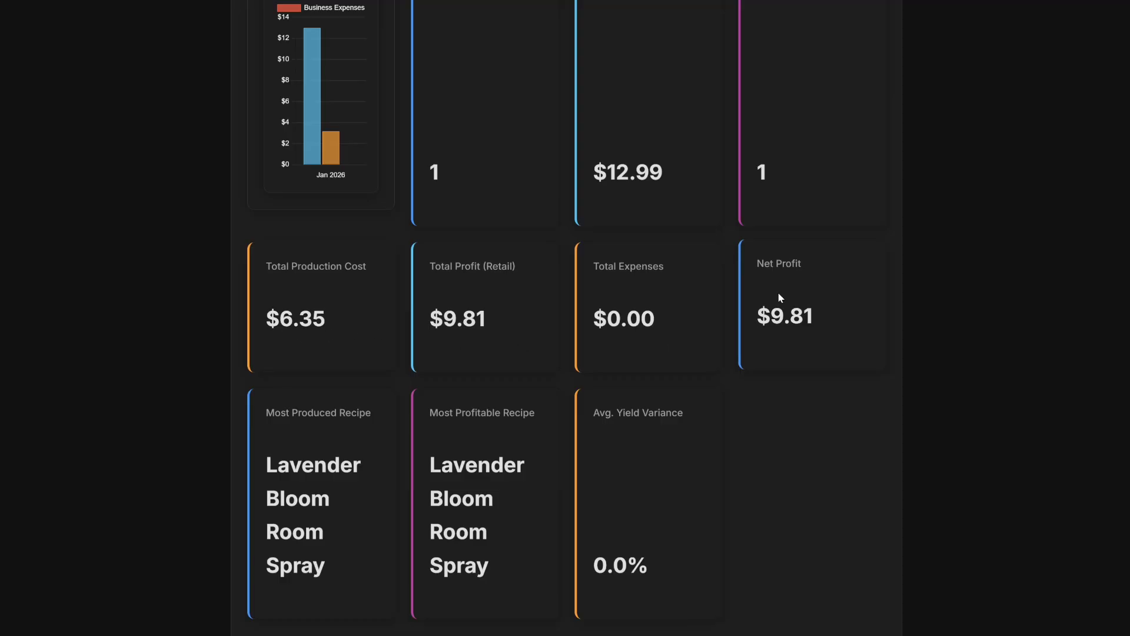
pyautogui.scroll(-2, 715, 303)
pyautogui.scroll(-3, 642, 309)
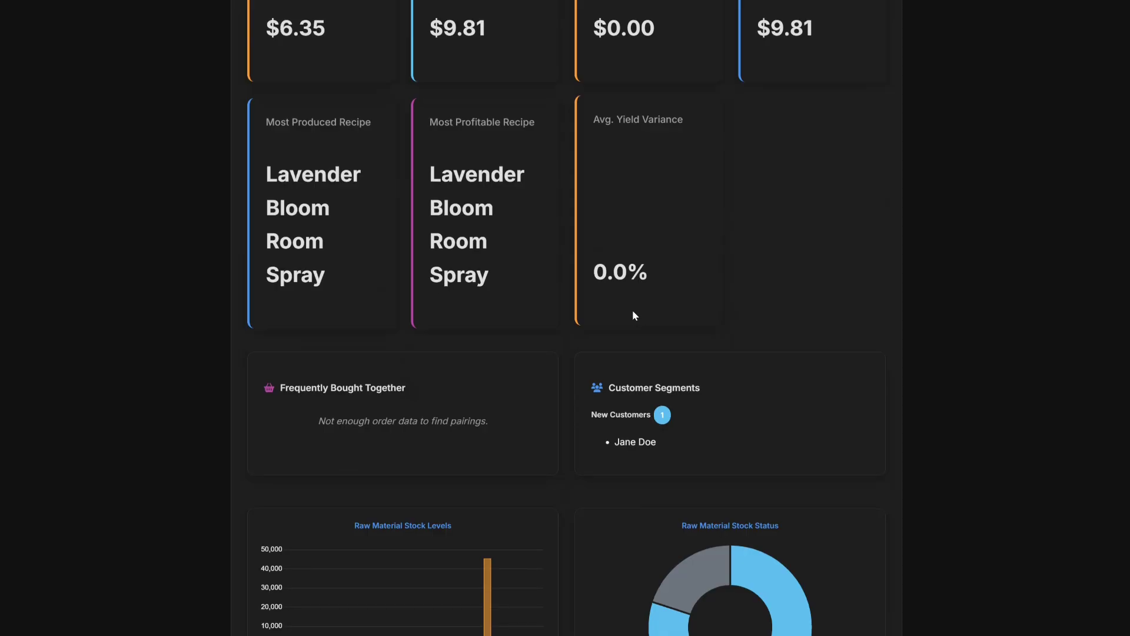
pyautogui.scroll(-2, 642, 312)
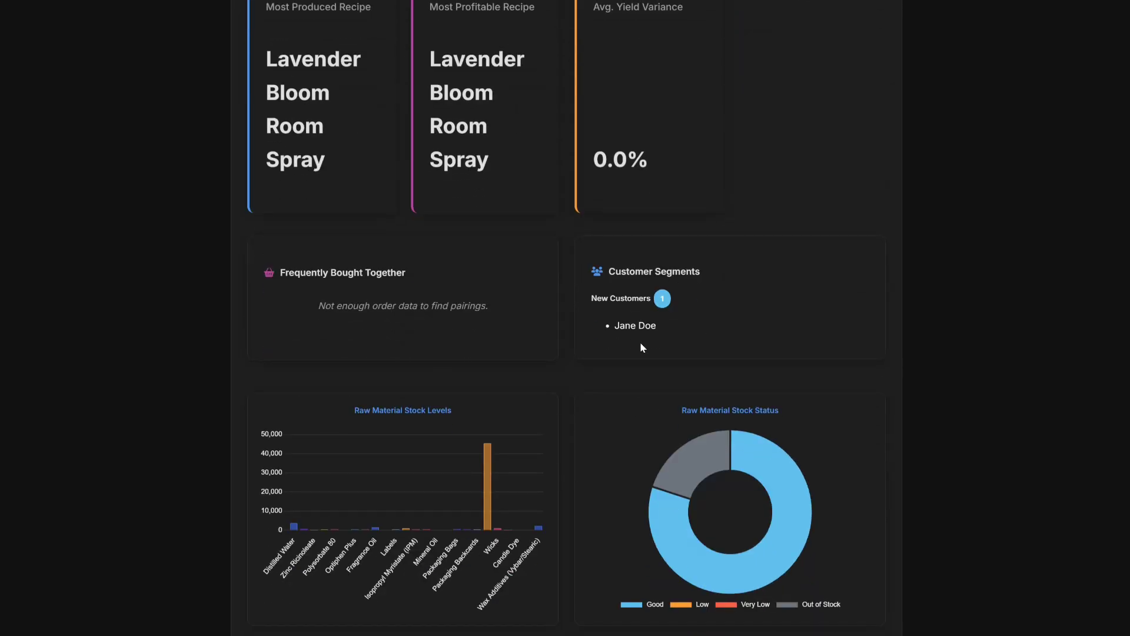
pyautogui.scroll(-2, 643, 282)
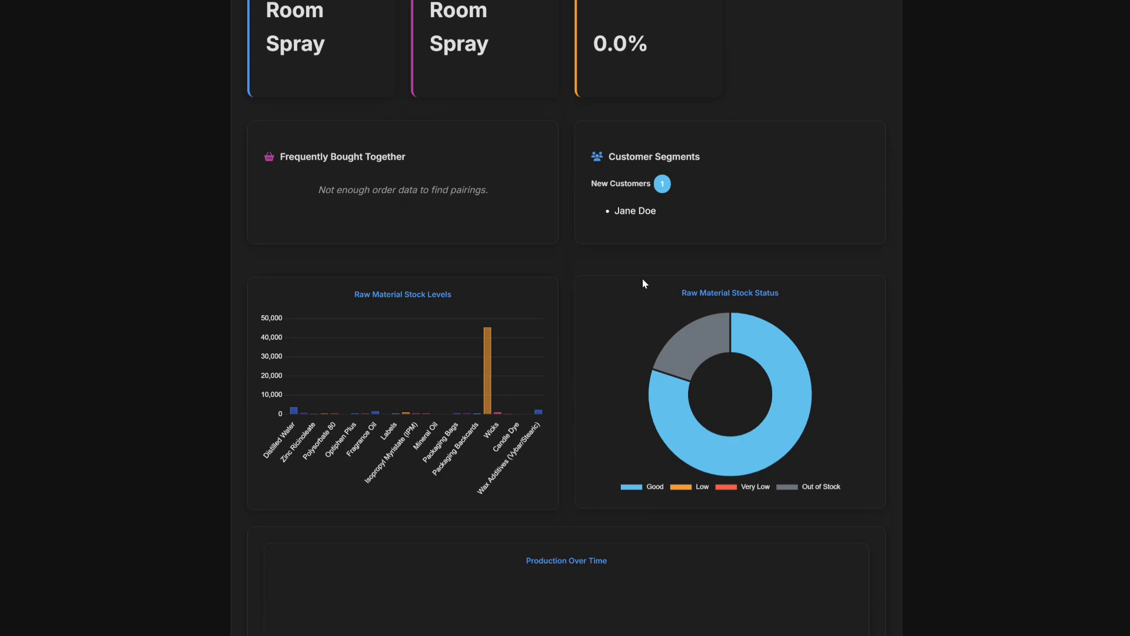
pyautogui.scroll(-7, 643, 280)
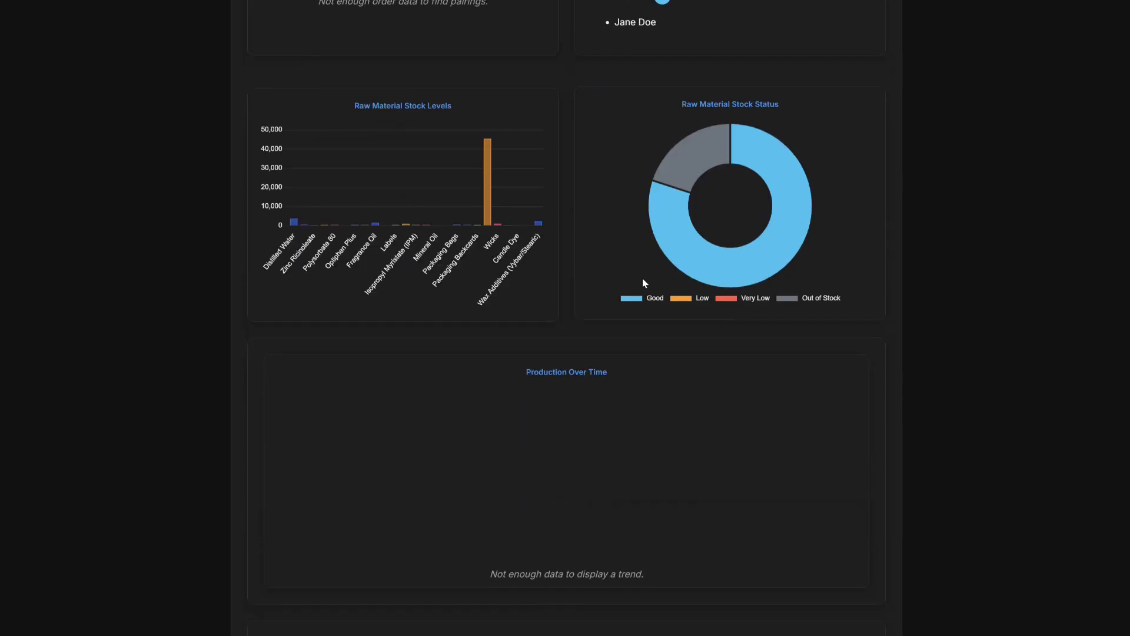
pyautogui.scroll(1, 624, 279)
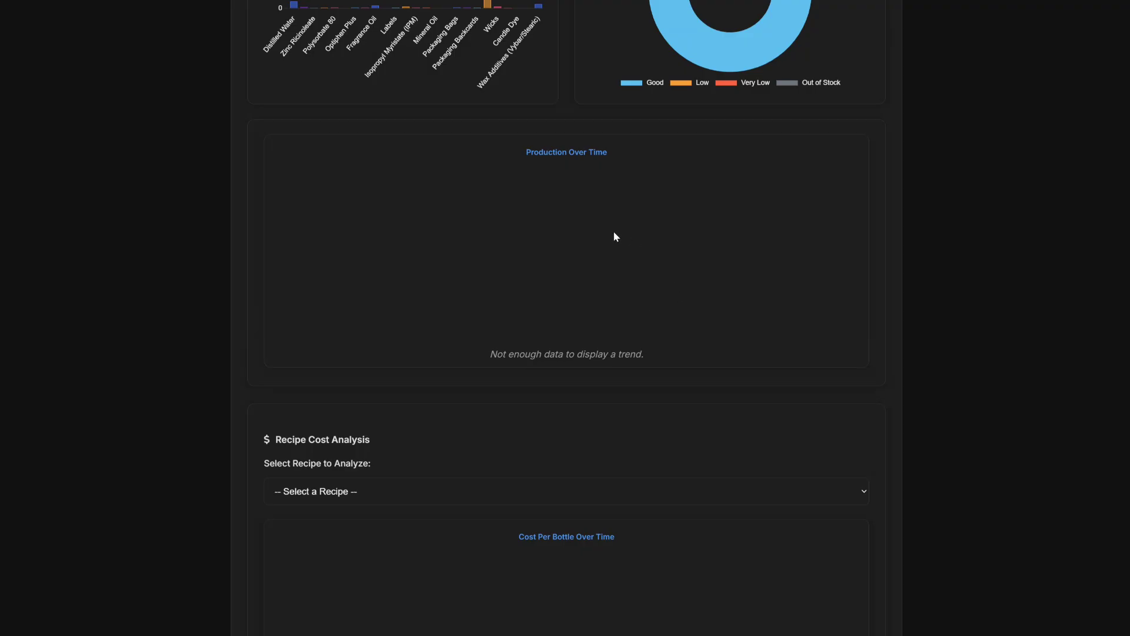
pyautogui.scroll(-4, 592, 237)
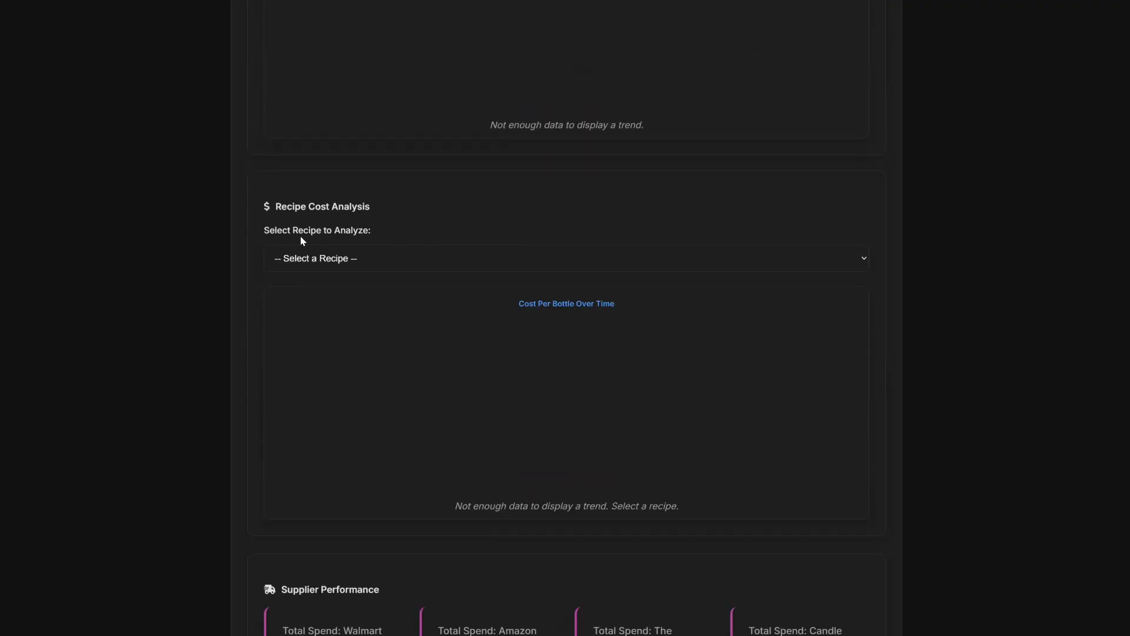
# Analyse recipe costs for Lavender Bloom Room Spray and scroll down to Supplier Performance.
pyautogui.click(569, 266)
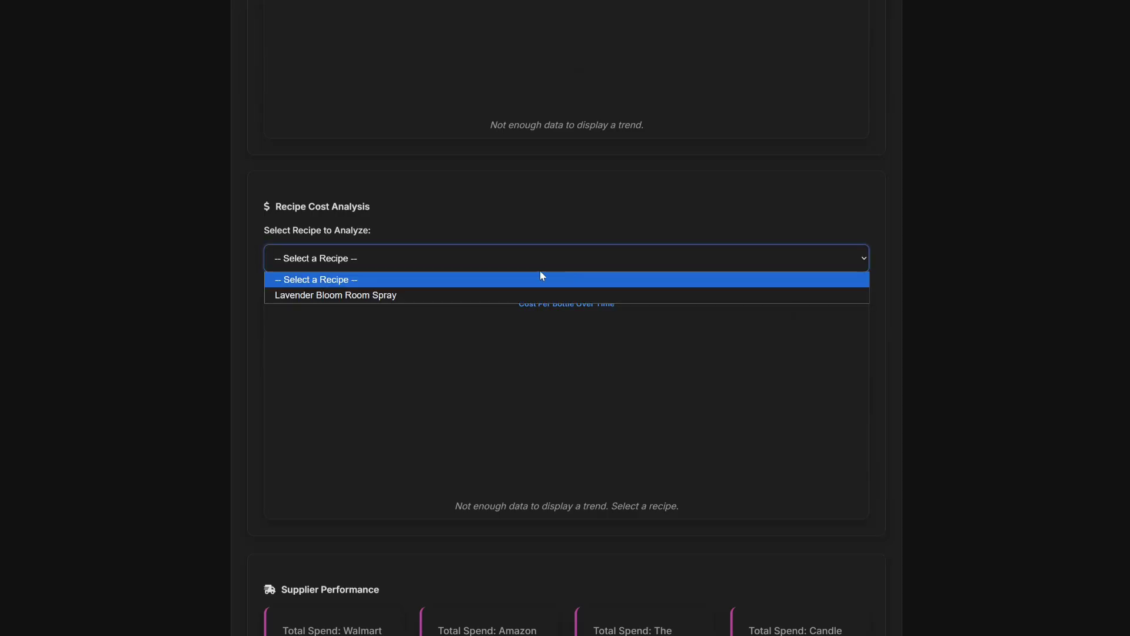
pyautogui.click(405, 296)
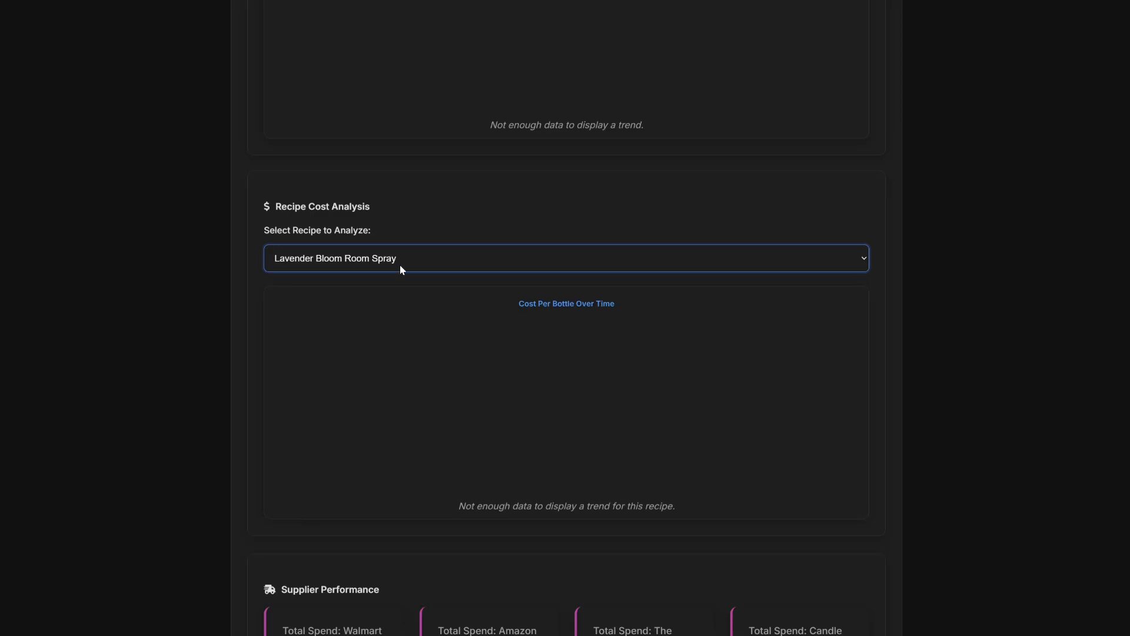
pyautogui.scroll(-5, 590, 391)
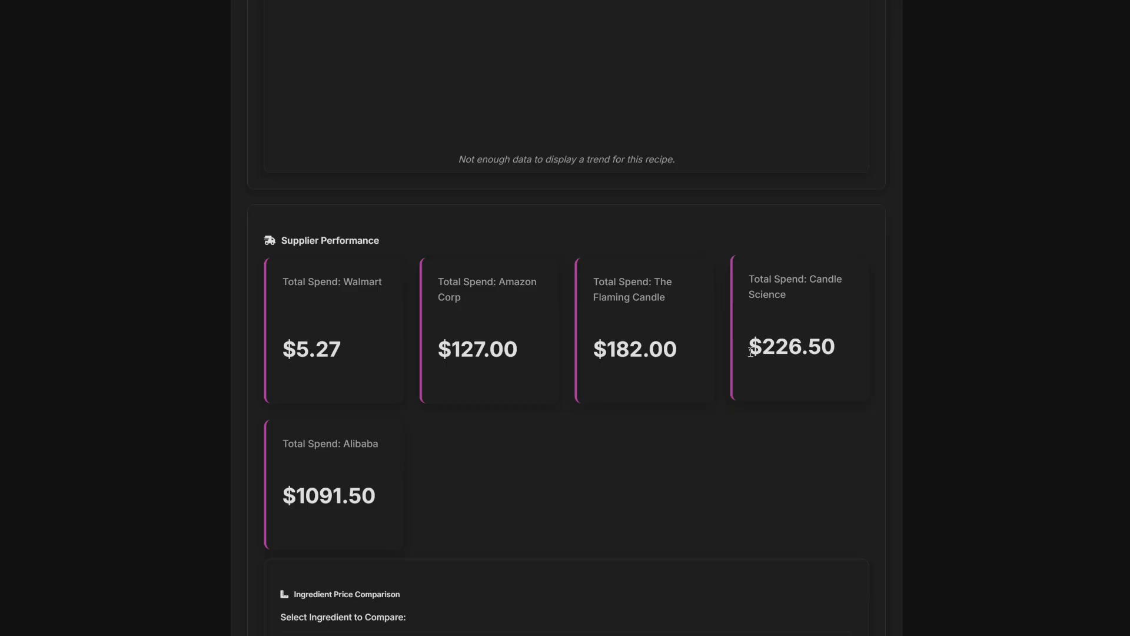
# Compare supplier prices for Distilled Water, showing Walmart at $0.0005 per mL.
pyautogui.scroll(-2, 363, 485)
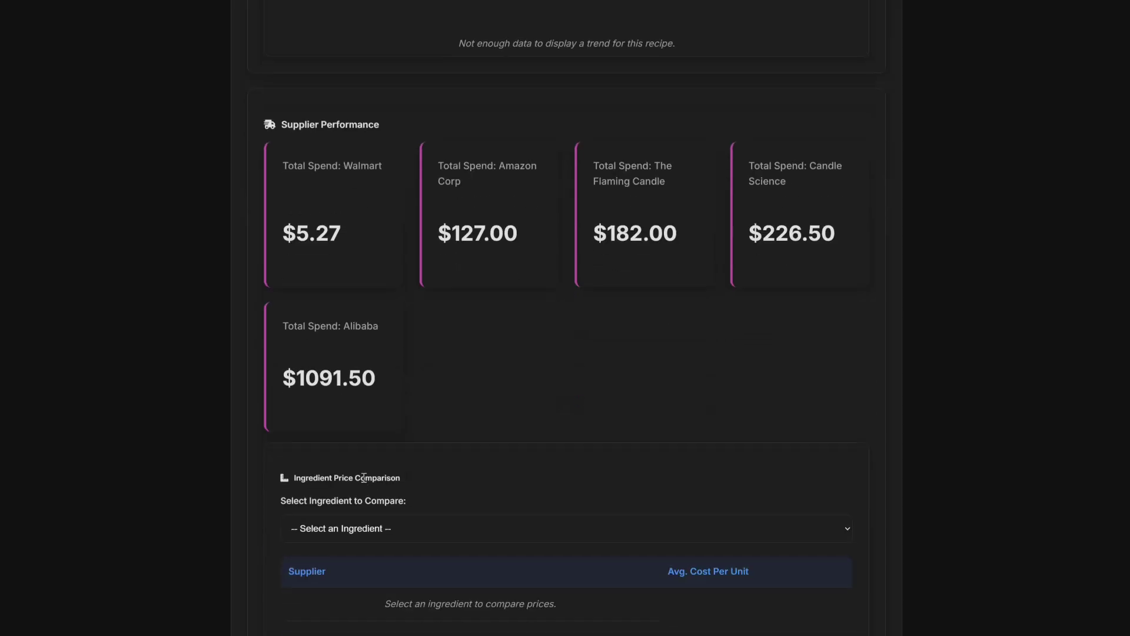
pyautogui.scroll(-3, 373, 436)
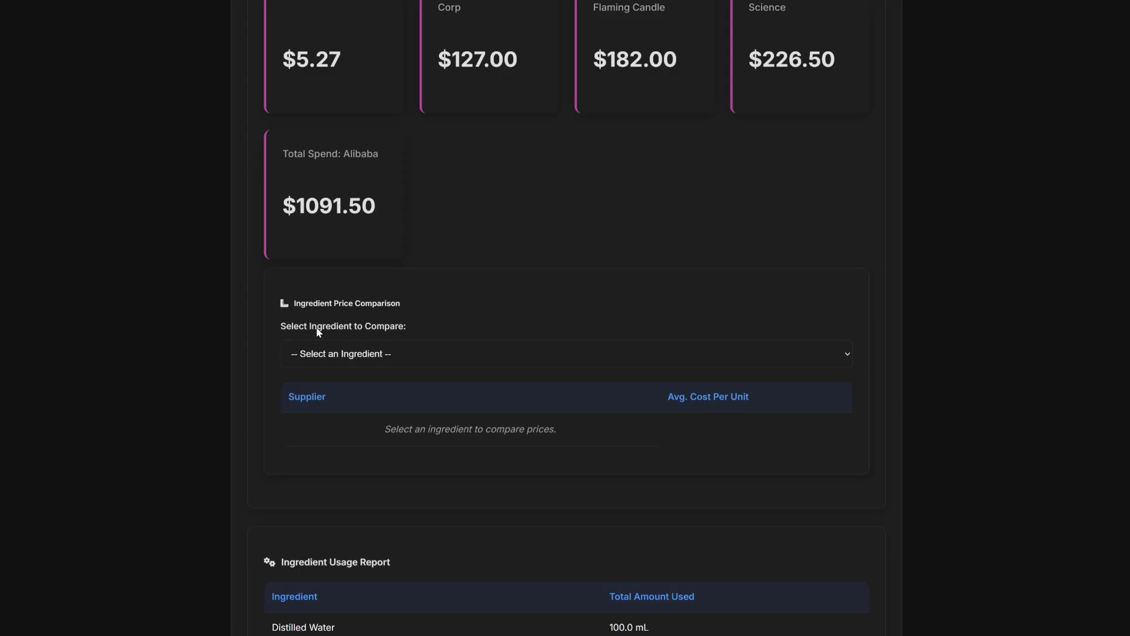
pyautogui.click(413, 352)
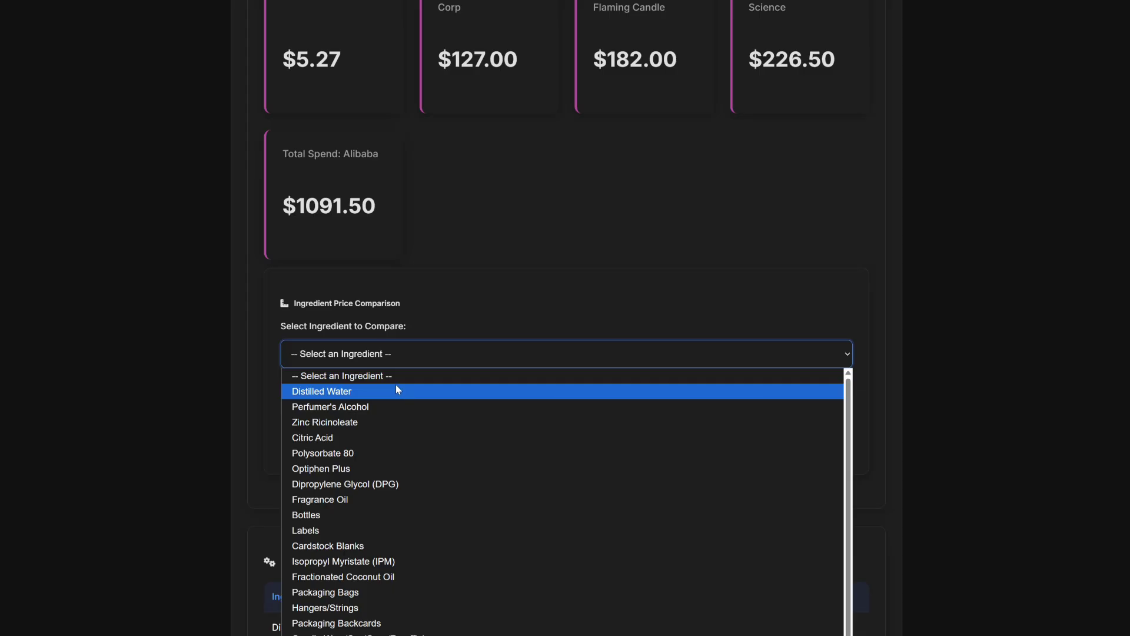
pyautogui.click(396, 391)
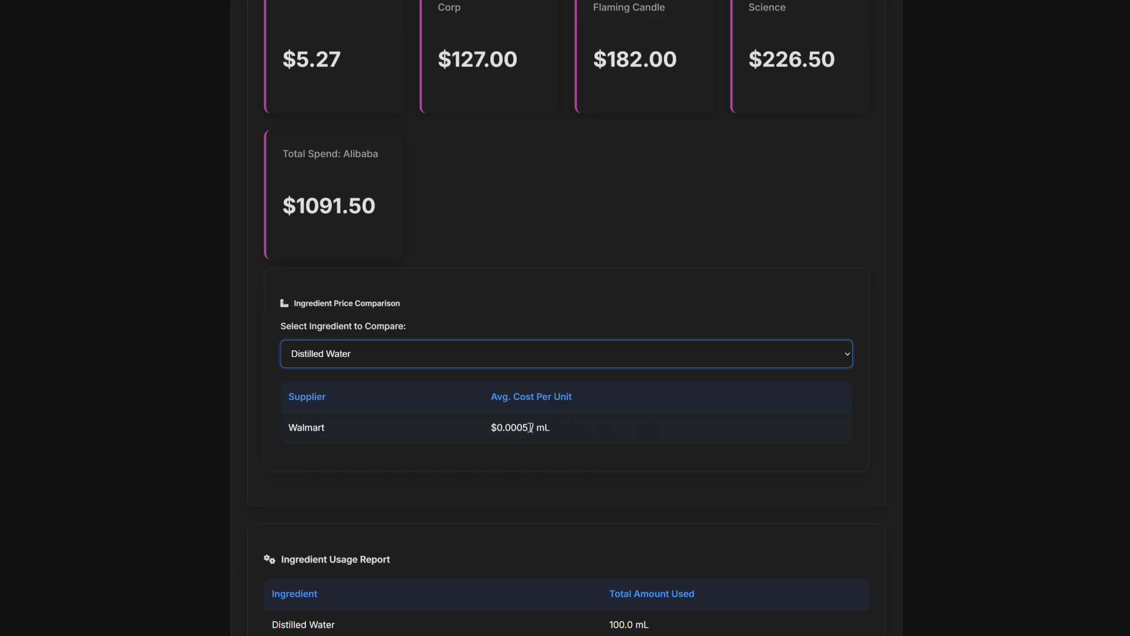
pyautogui.scroll(-2, 601, 394)
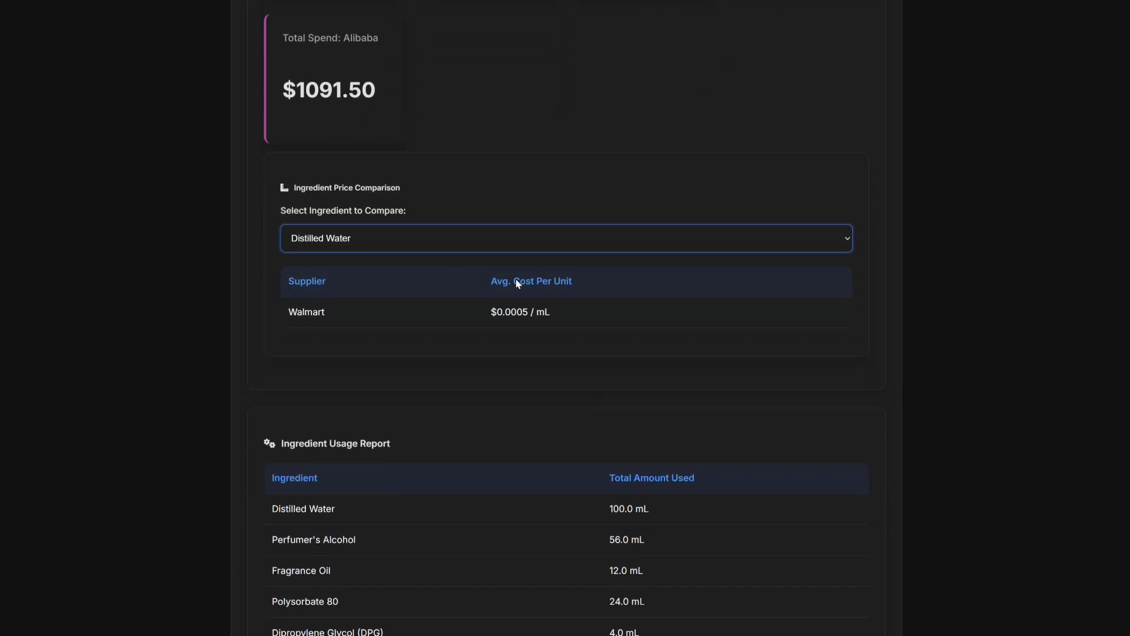
pyautogui.click(422, 236)
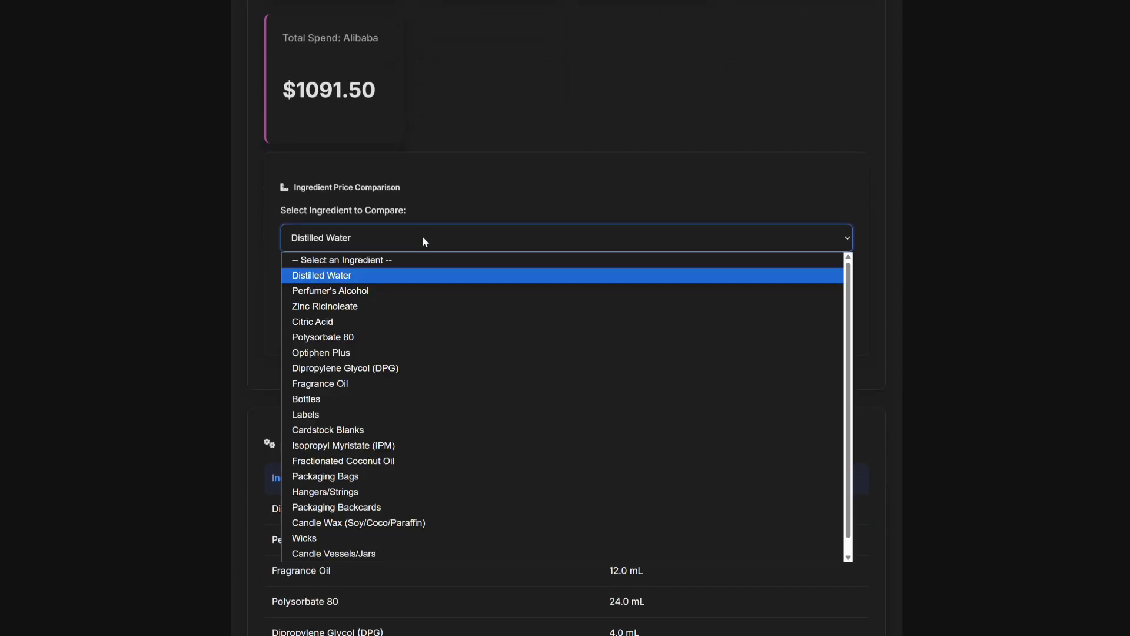
pyautogui.click(404, 277)
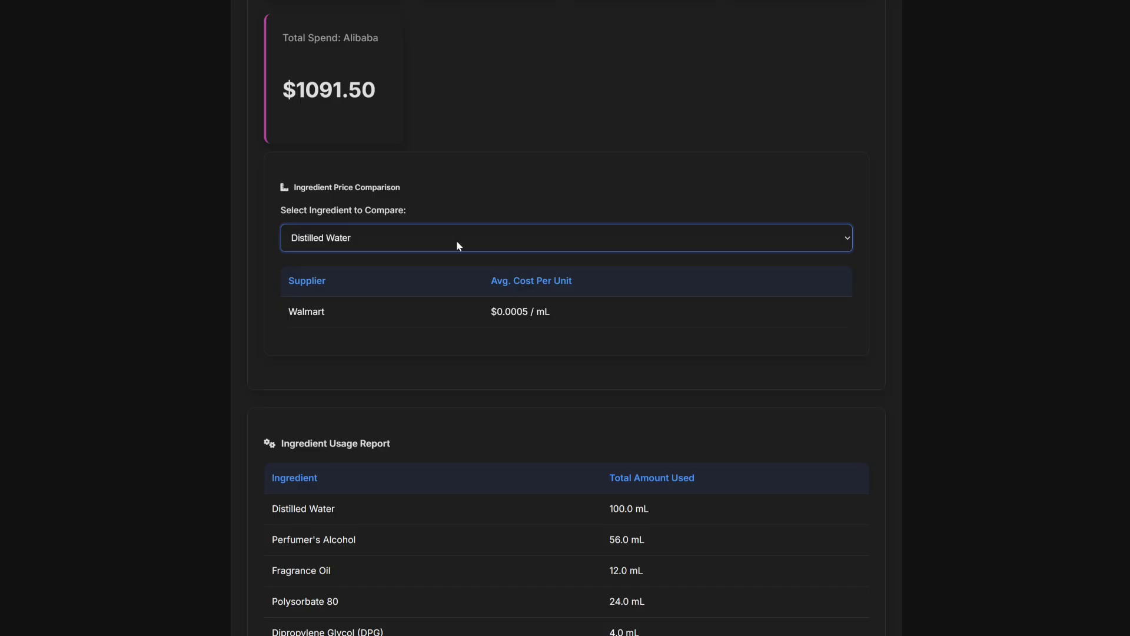
# Generate the Inventory Asset Valuation report dated 1/21/2026 and review its raw materials and finished goods.
pyautogui.scroll(-3, 513, 338)
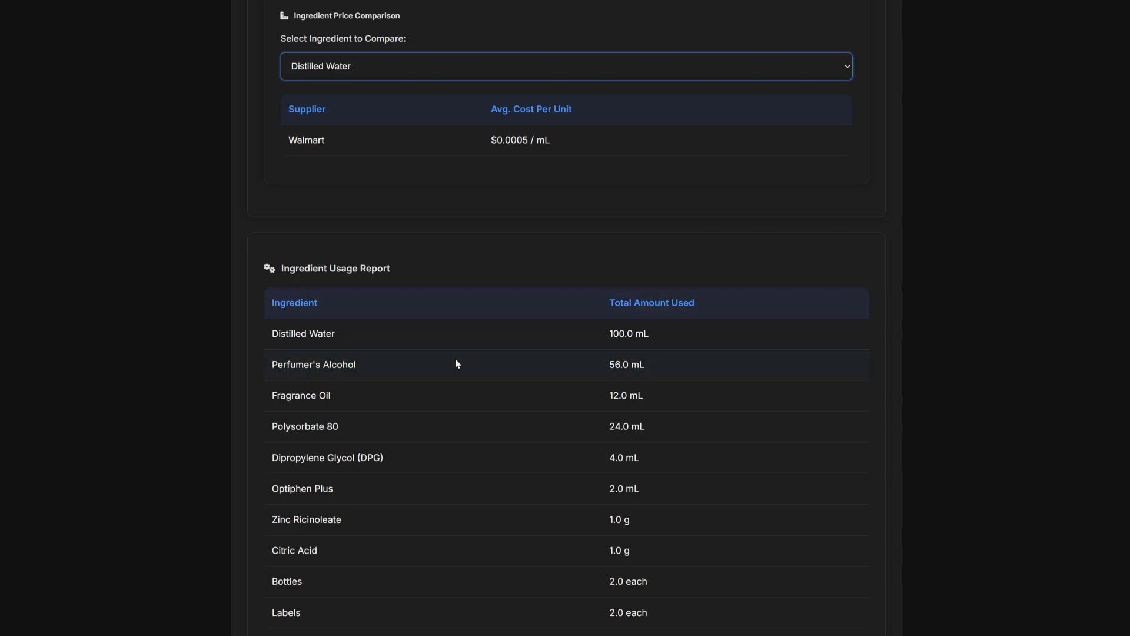
pyautogui.scroll(-3, 364, 356)
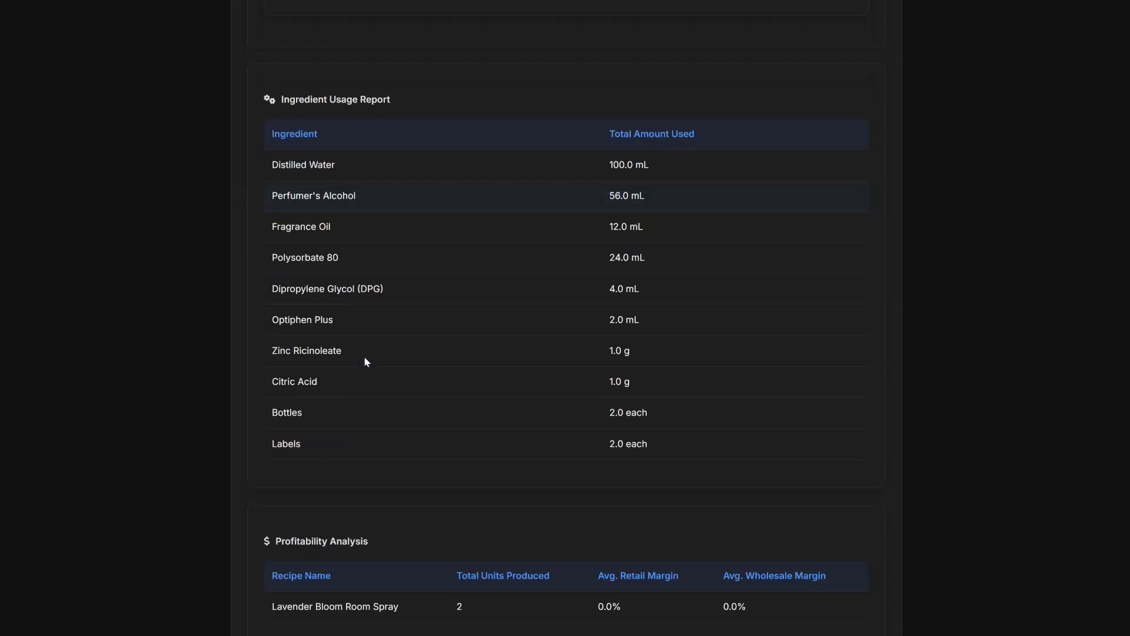
pyautogui.scroll(1, 371, 336)
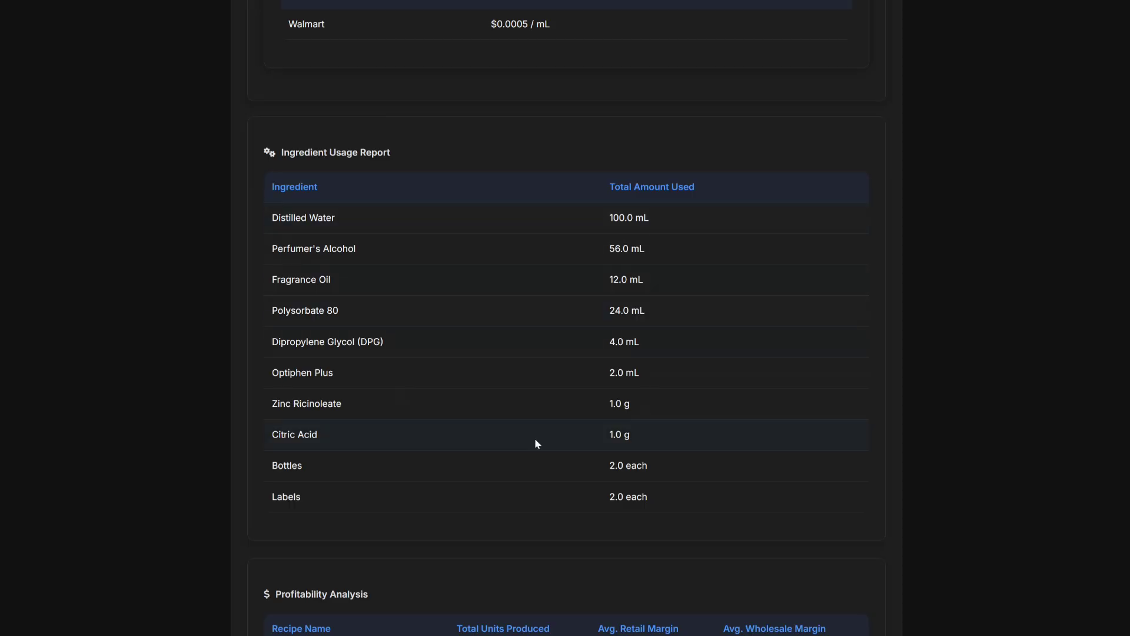
pyautogui.scroll(-2, 521, 483)
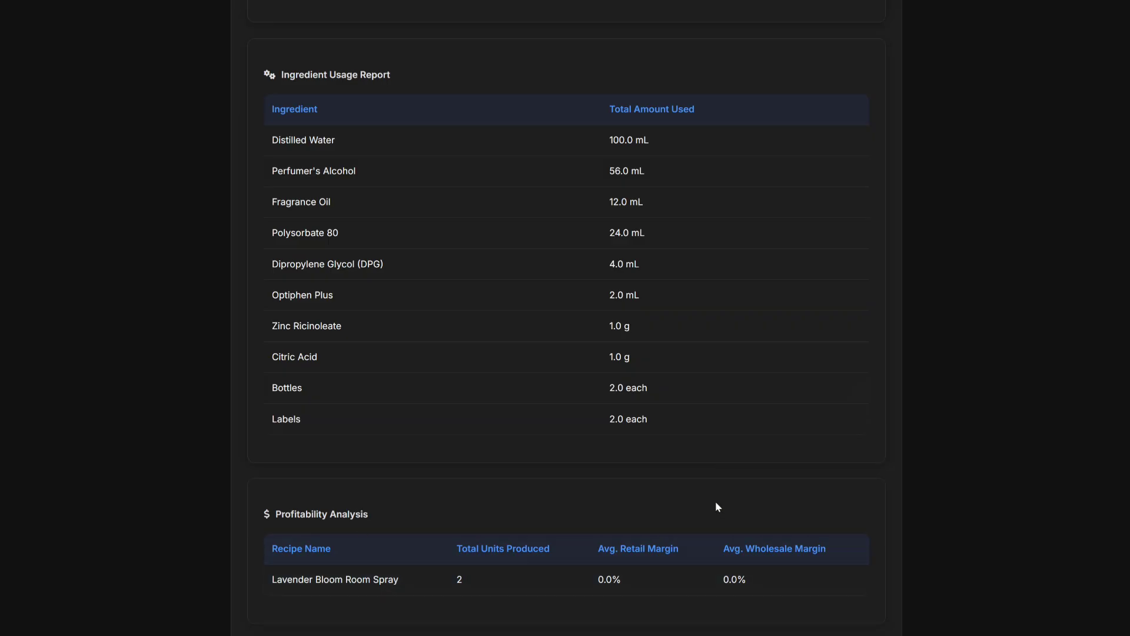
pyautogui.scroll(15, 716, 503)
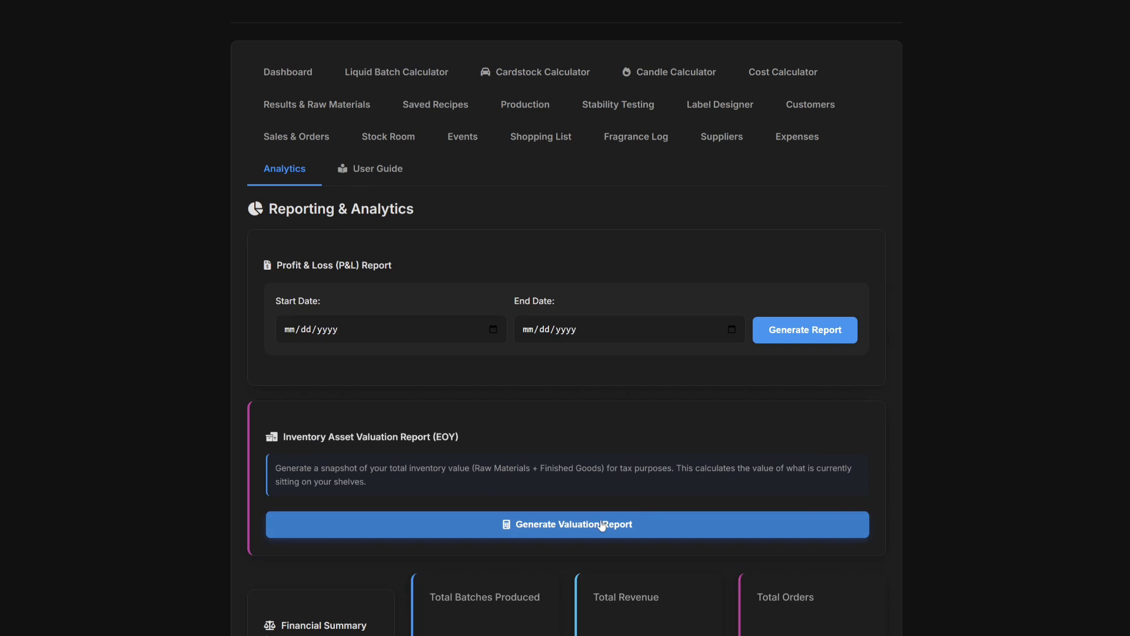
pyautogui.click(543, 527)
pyautogui.scroll(-10, 594, 503)
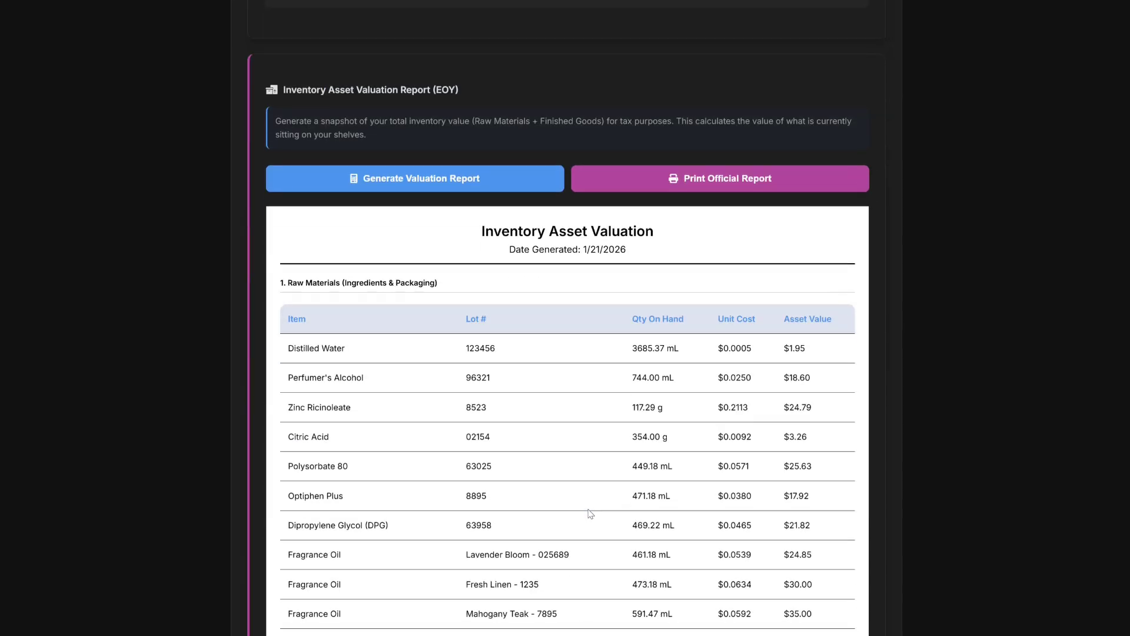
pyautogui.scroll(-1, 607, 501)
pyautogui.scroll(-9, 607, 501)
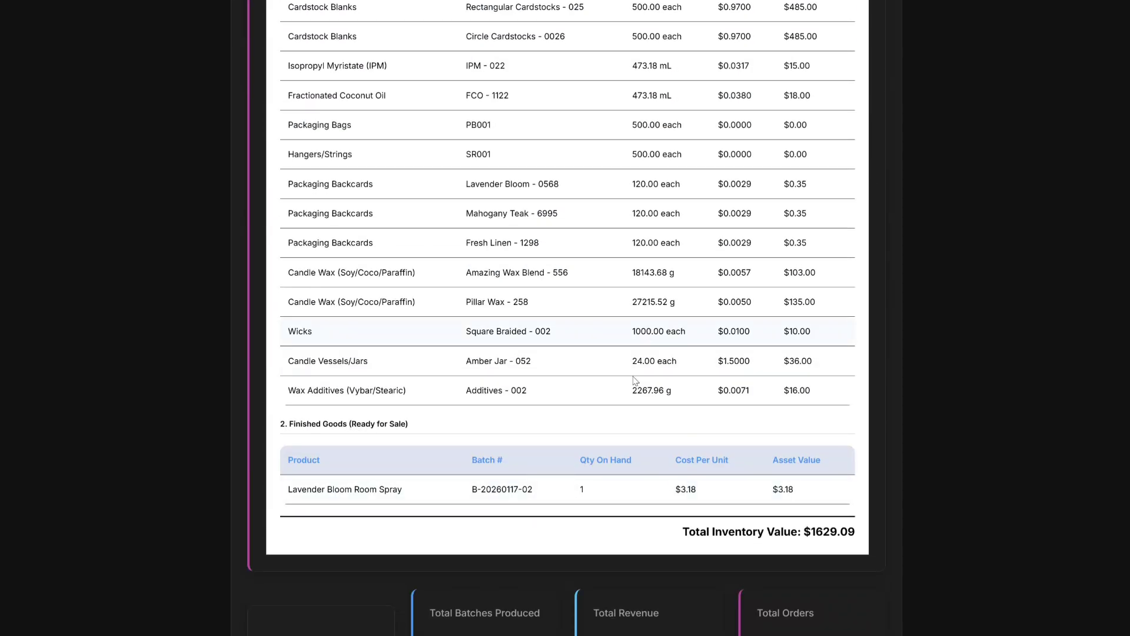
pyautogui.scroll(11, 628, 391)
pyautogui.scroll(-5, 629, 393)
pyautogui.scroll(-8, 628, 395)
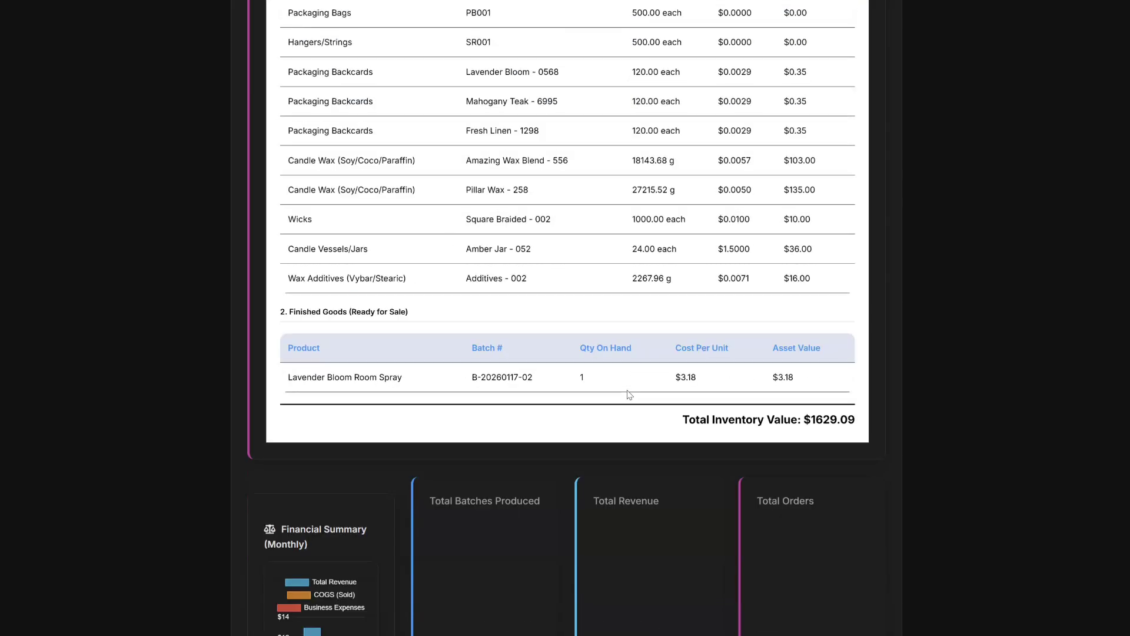
pyautogui.scroll(15, 723, 351)
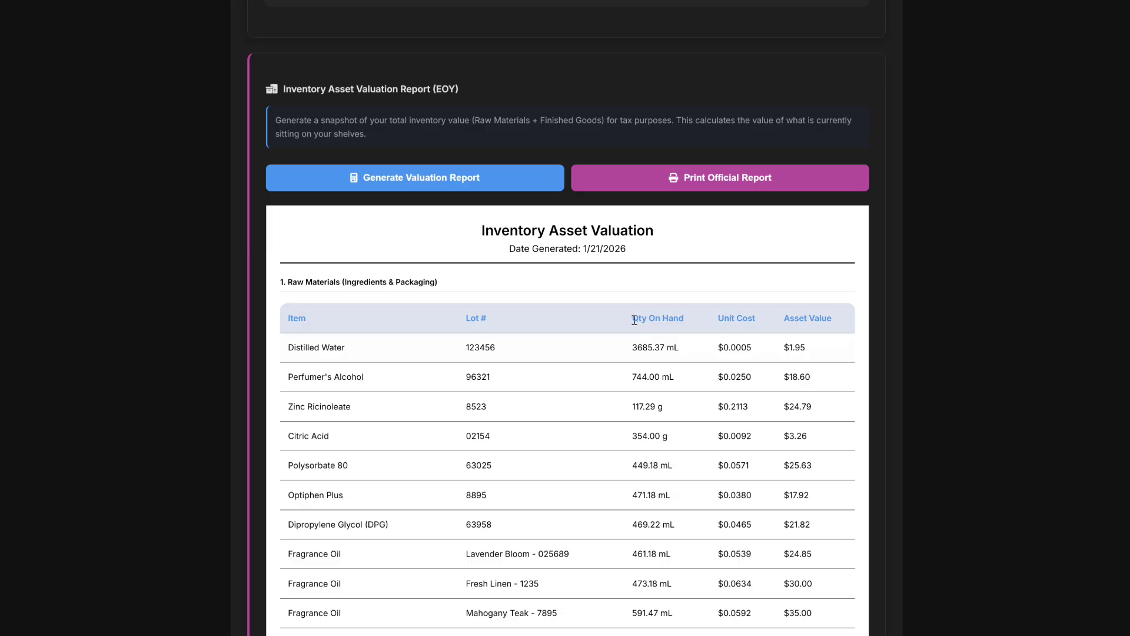
# Preview the official valuation report on the HPF4E4EA printer, then close the print window without printing.
pyautogui.click(686, 187)
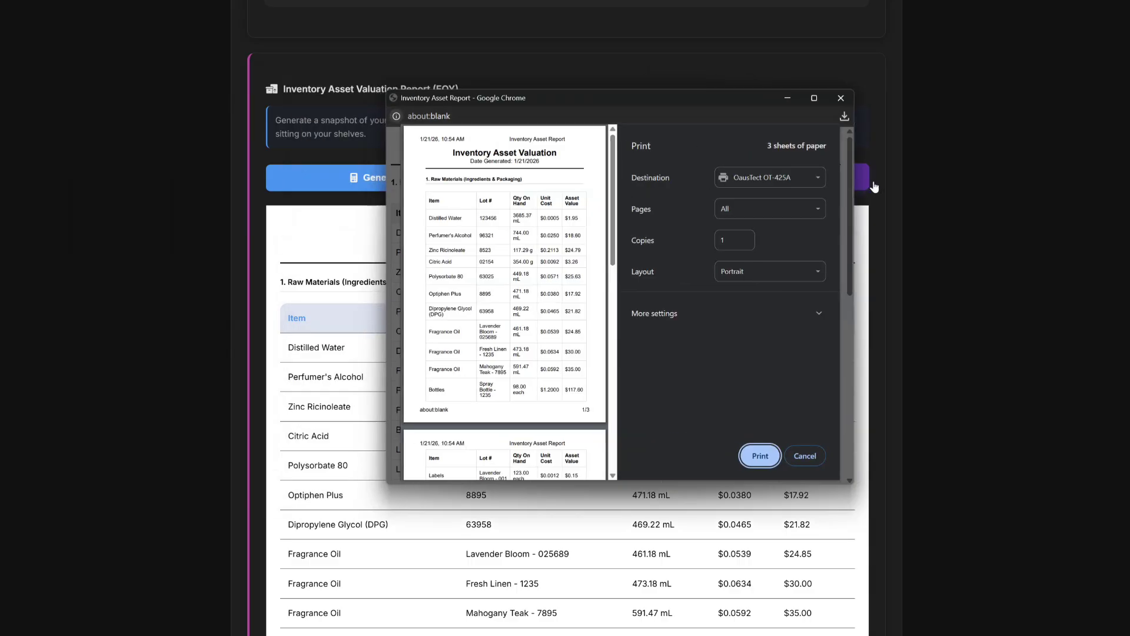
pyautogui.click(759, 178)
pyautogui.click(775, 215)
pyautogui.scroll(-3, 523, 298)
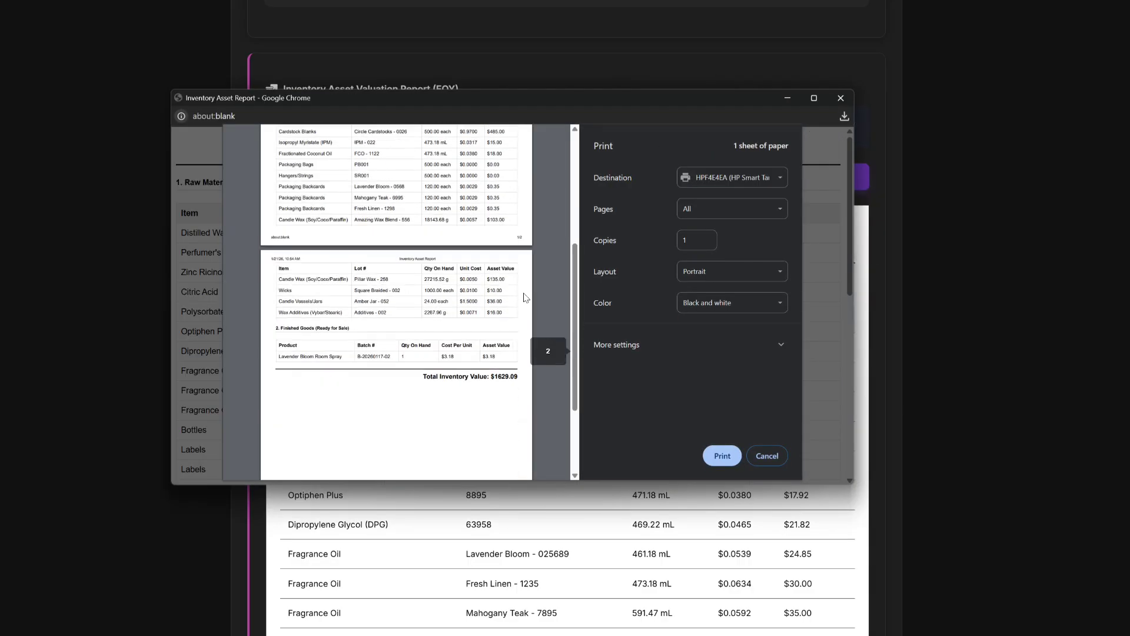
pyautogui.scroll(2, 522, 298)
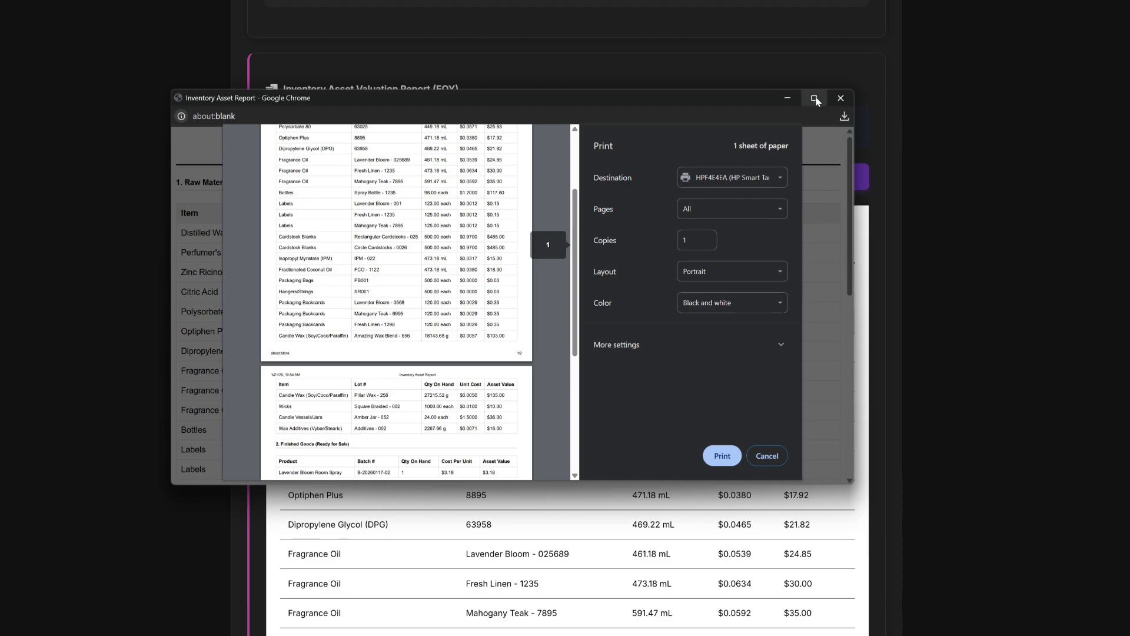
pyautogui.scroll(2, 373, 342)
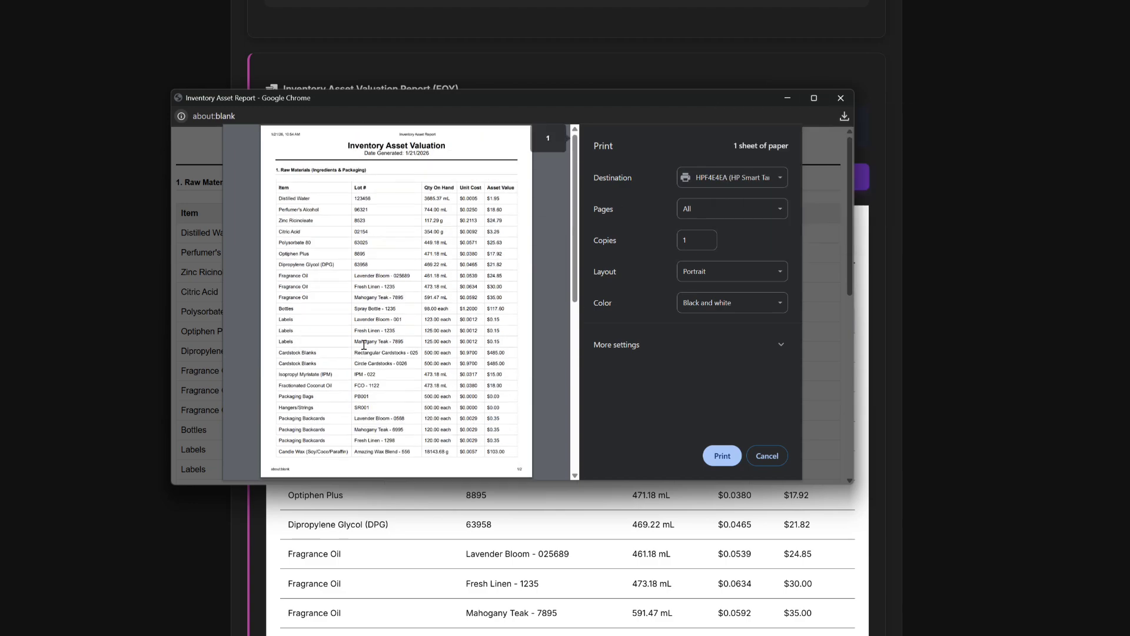
pyautogui.scroll(-6, 364, 345)
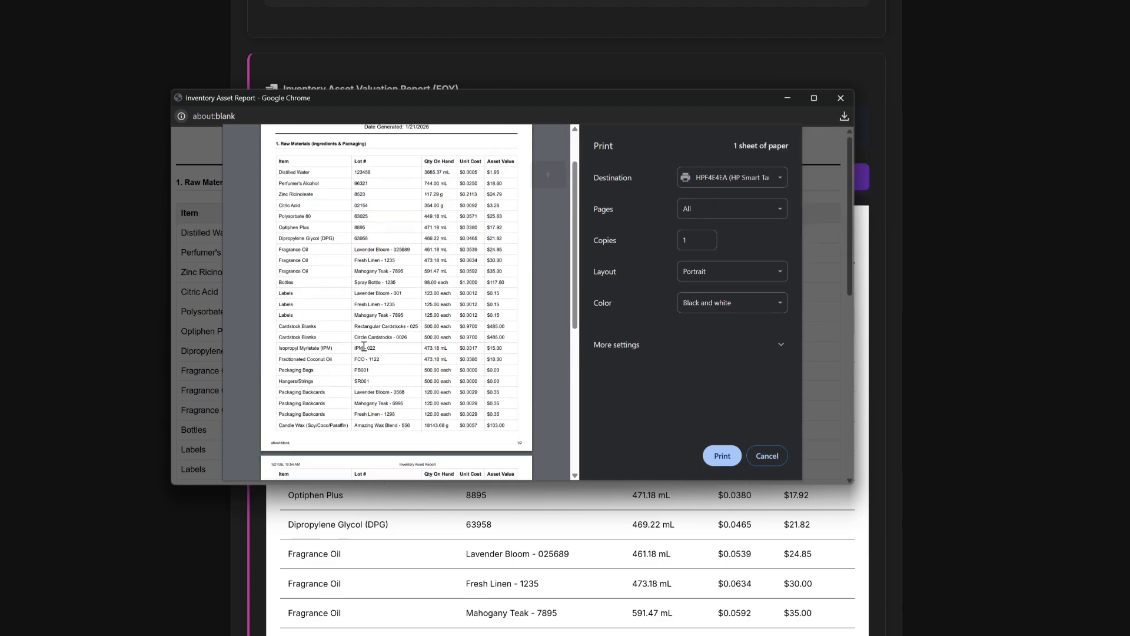
pyautogui.click(840, 98)
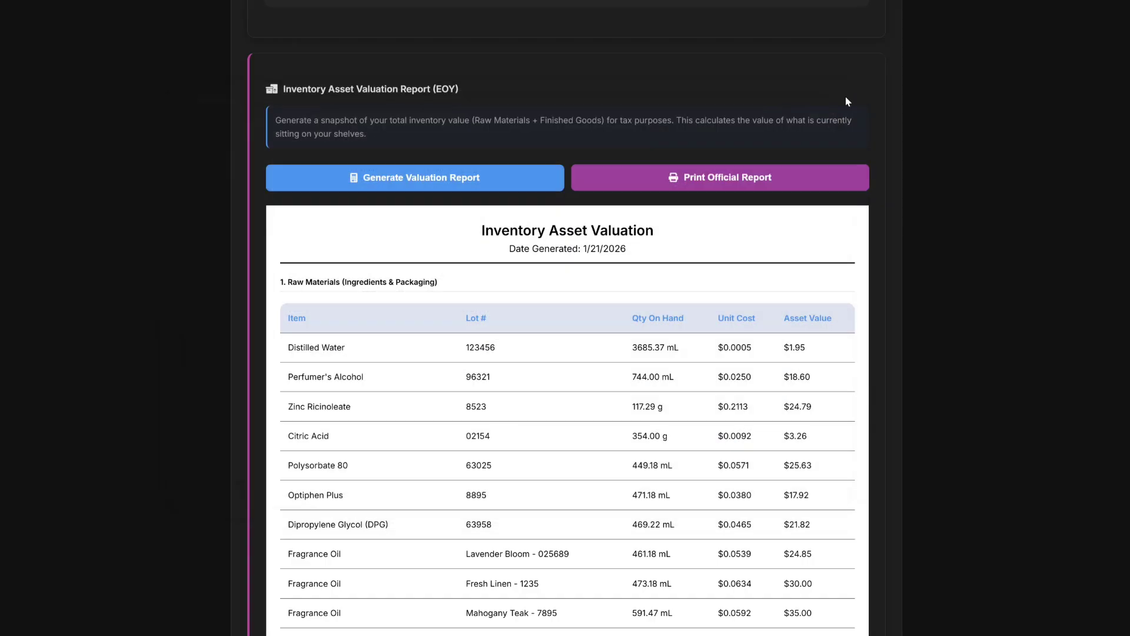
# Go to Planner's Settings and review the data backup, year-end reset and demo data options.
pyautogui.scroll(5, 719, 522)
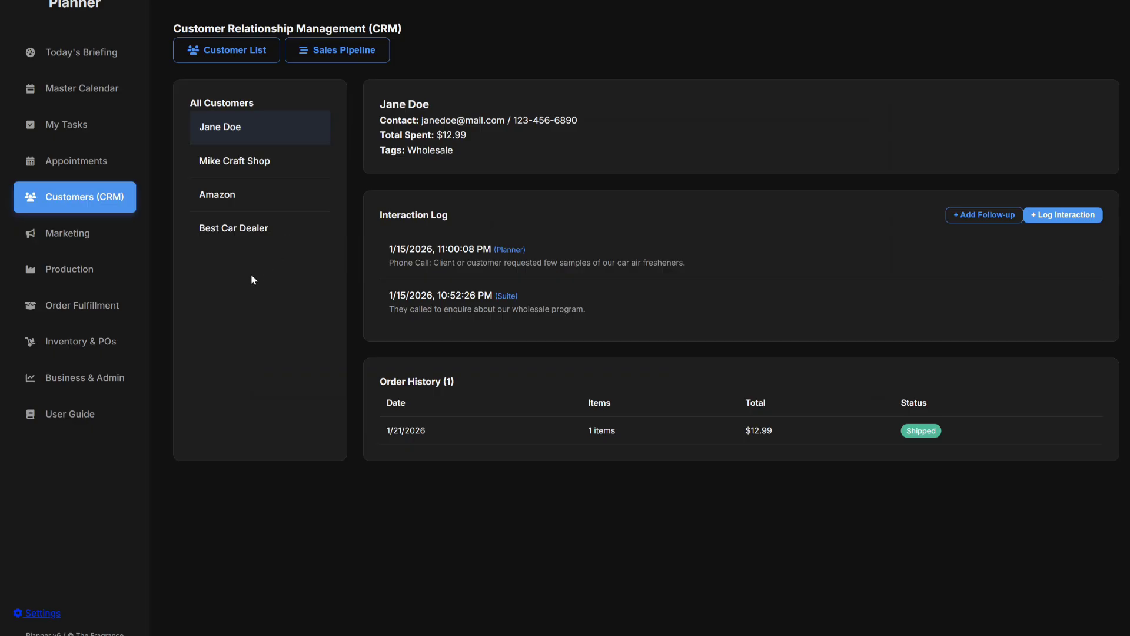
pyautogui.click(36, 616)
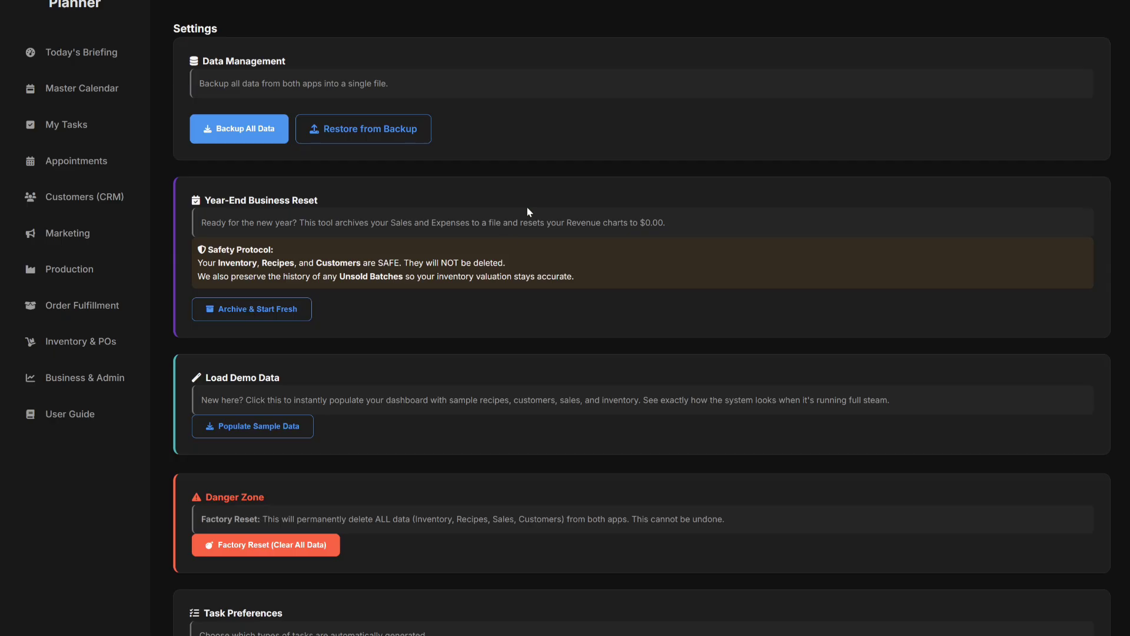
pyautogui.scroll(-3, 525, 207)
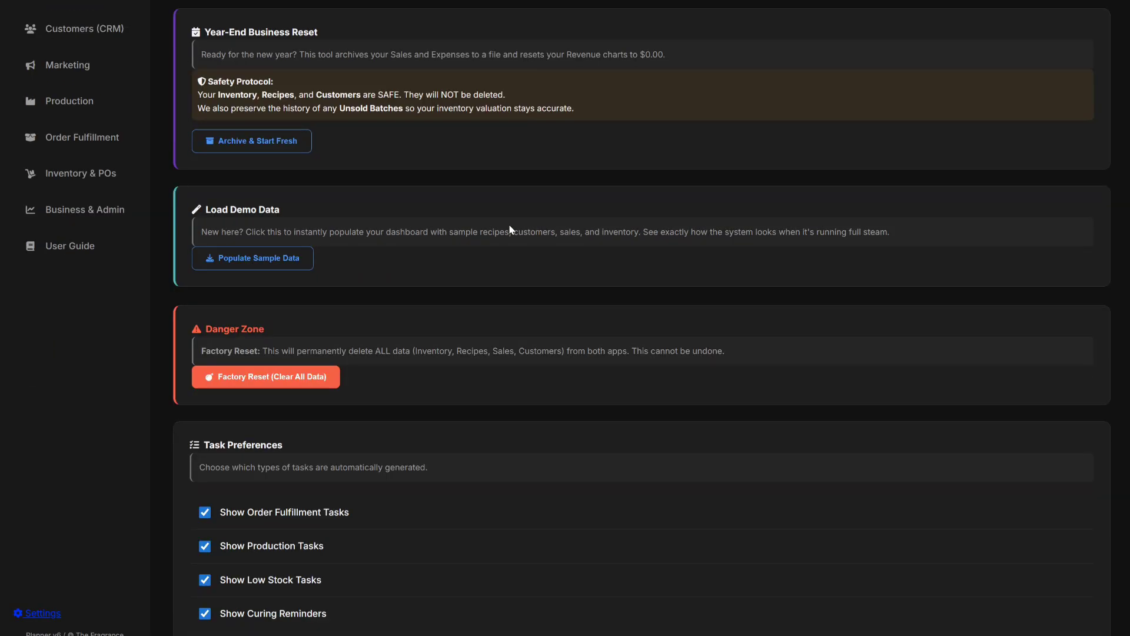
pyautogui.scroll(4, 503, 225)
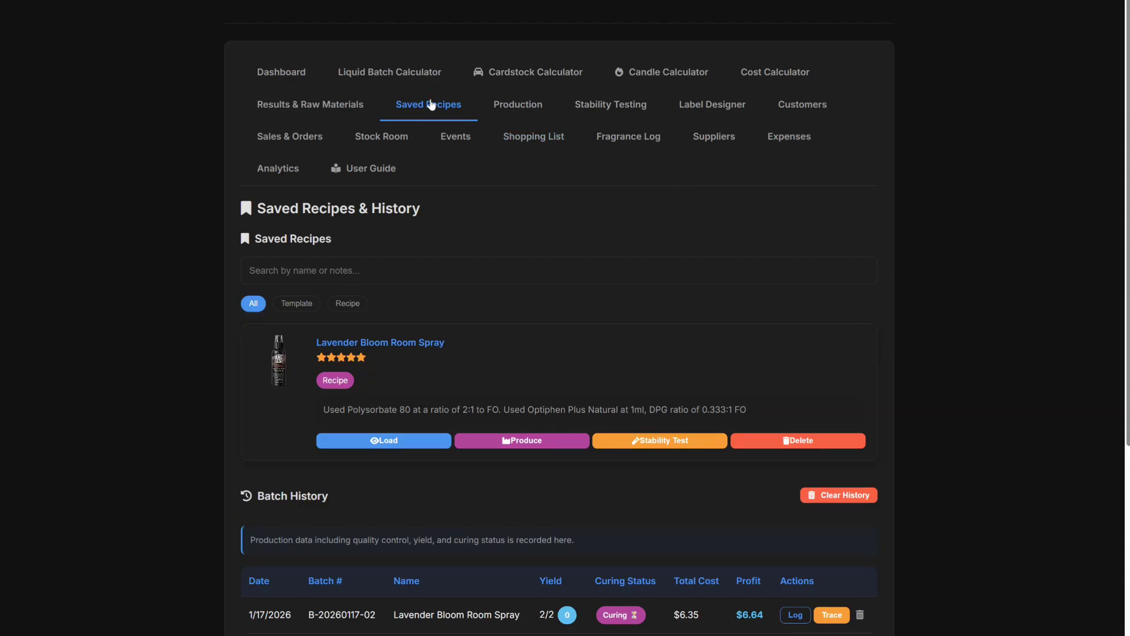
pyautogui.scroll(-3, 477, 213)
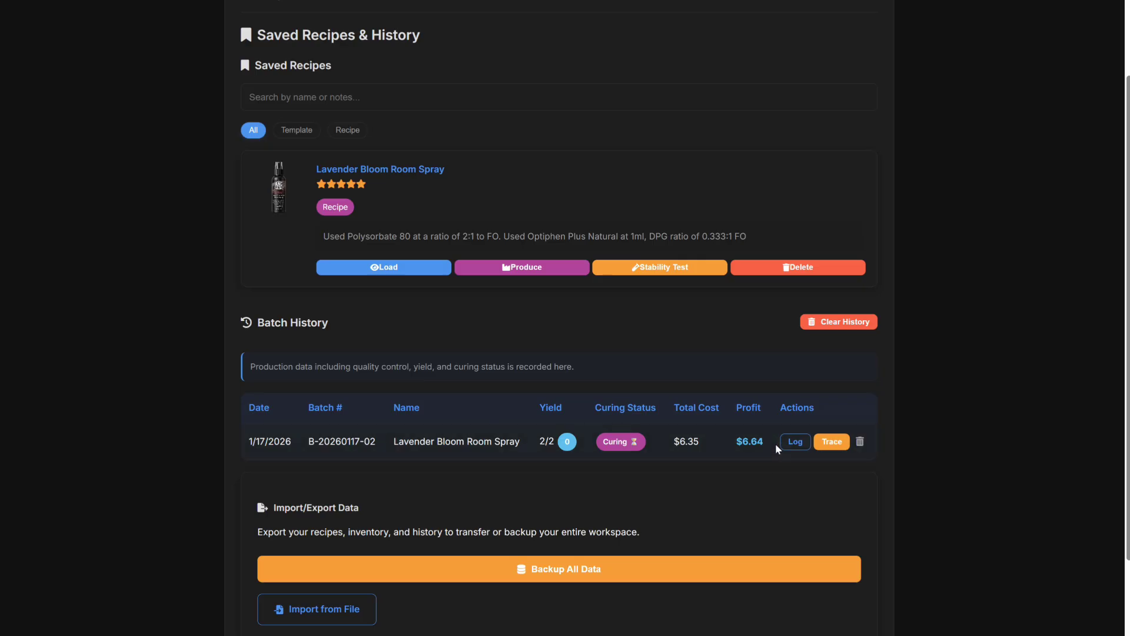
pyautogui.scroll(3, 774, 446)
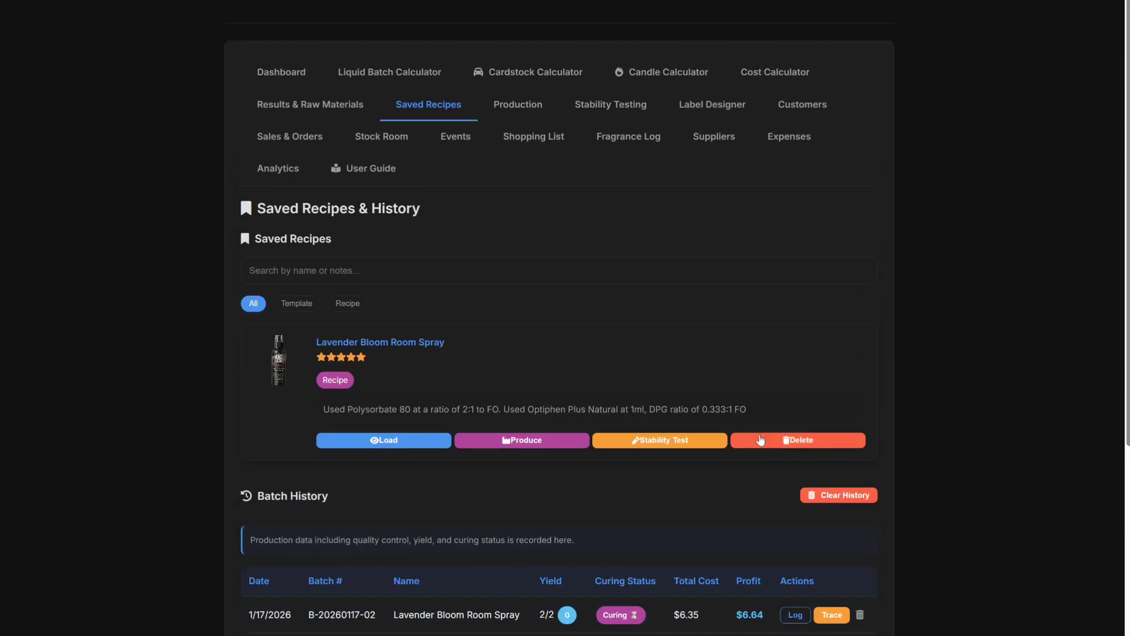
pyautogui.click(260, 73)
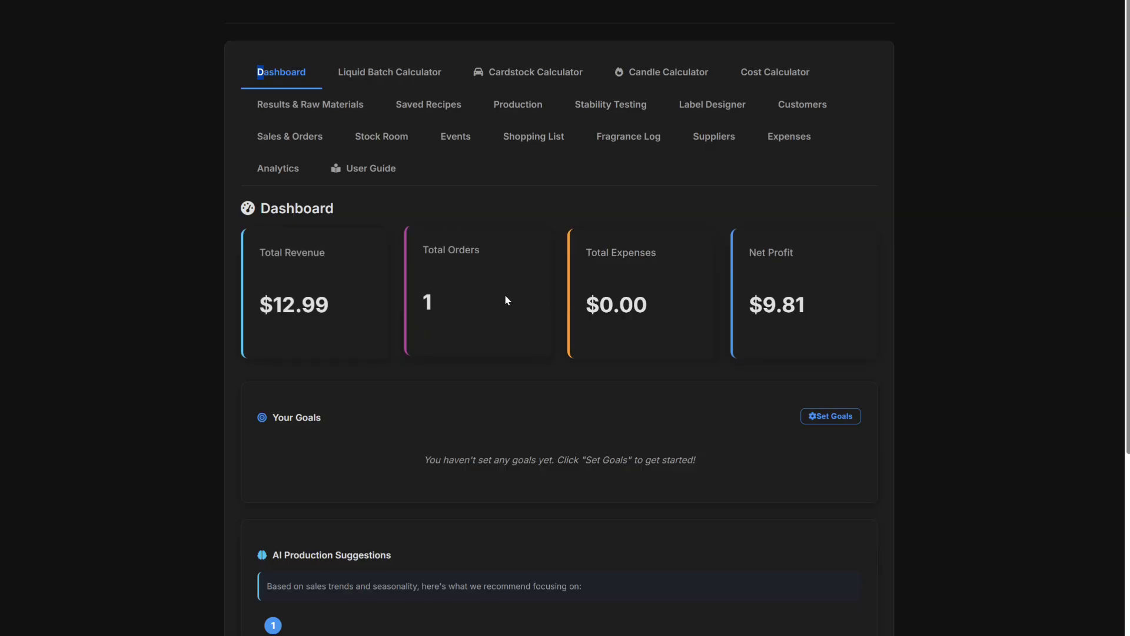
pyautogui.click(440, 105)
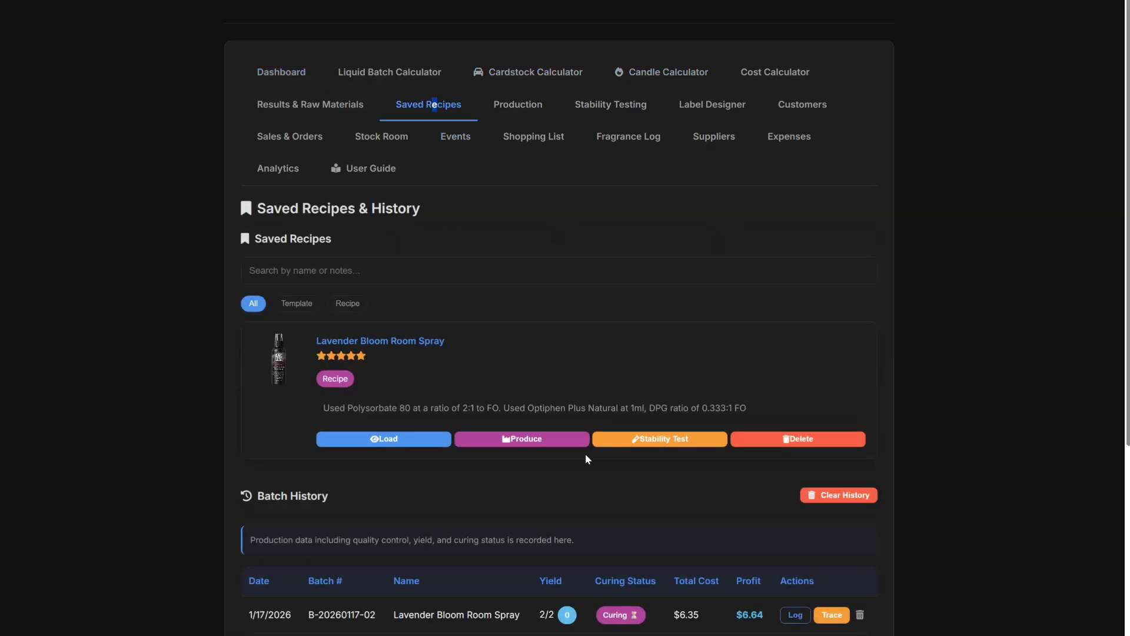
pyautogui.scroll(-3, 560, 451)
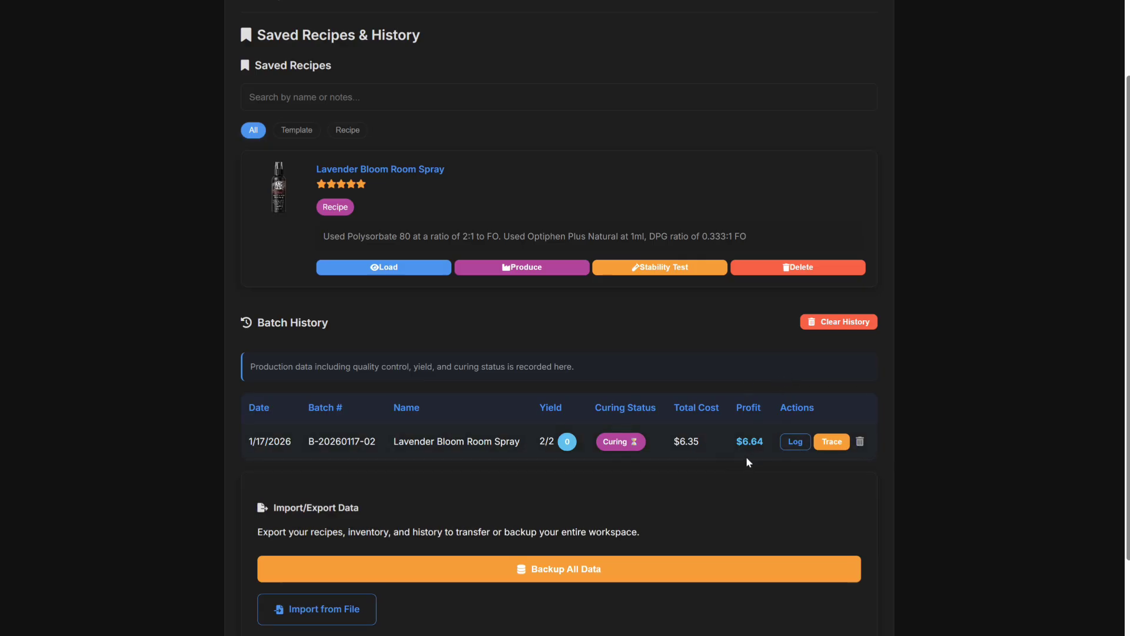
pyautogui.click(796, 441)
pyautogui.click(718, 63)
pyautogui.click(834, 442)
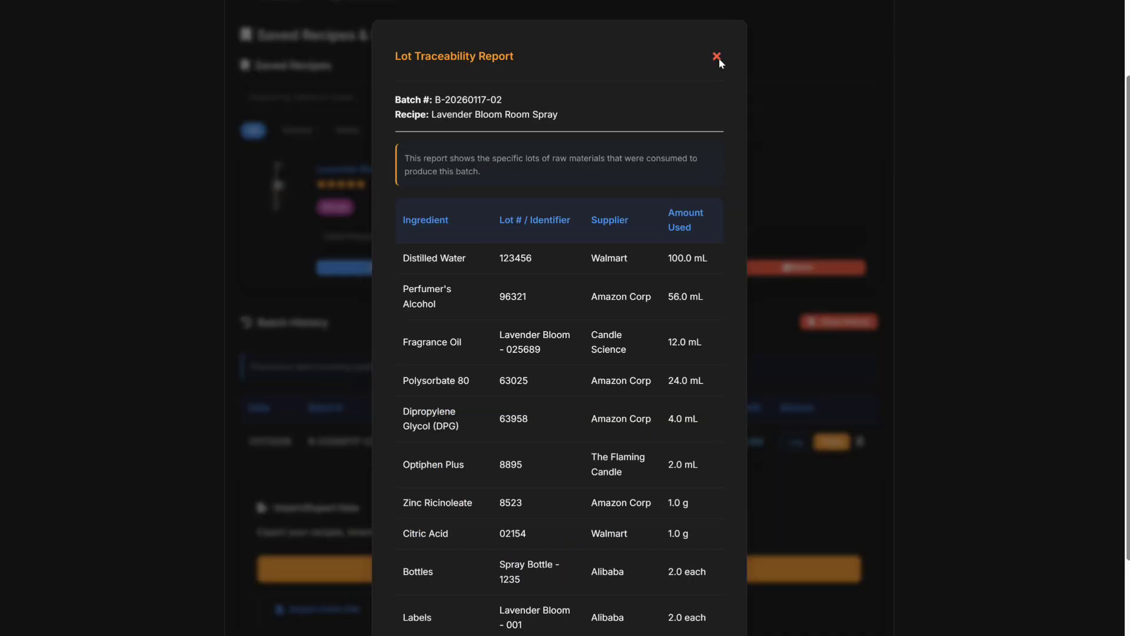
pyautogui.click(717, 57)
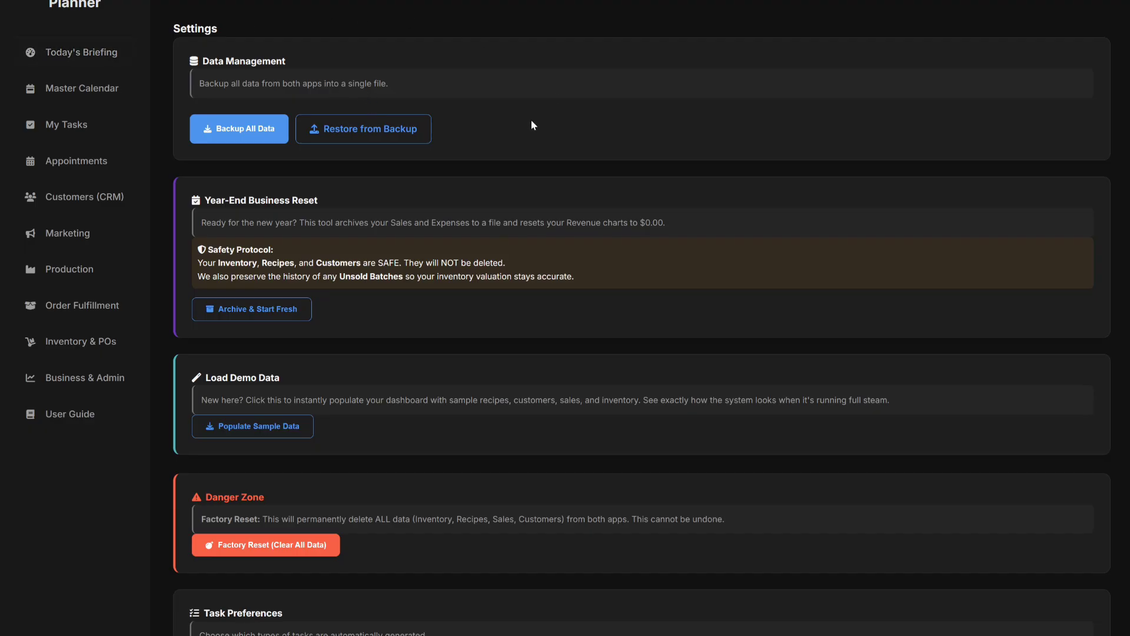
# Switch to the Marketing & Content Planner page.
pyautogui.click(68, 234)
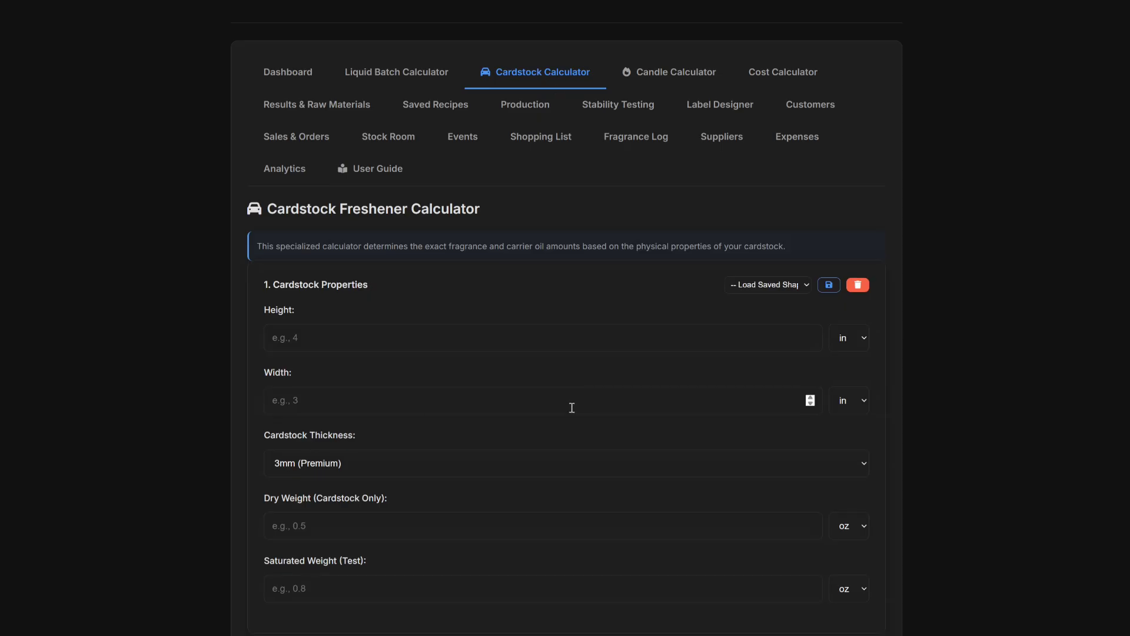
pyautogui.scroll(-5, 570, 405)
pyautogui.scroll(-10, 570, 413)
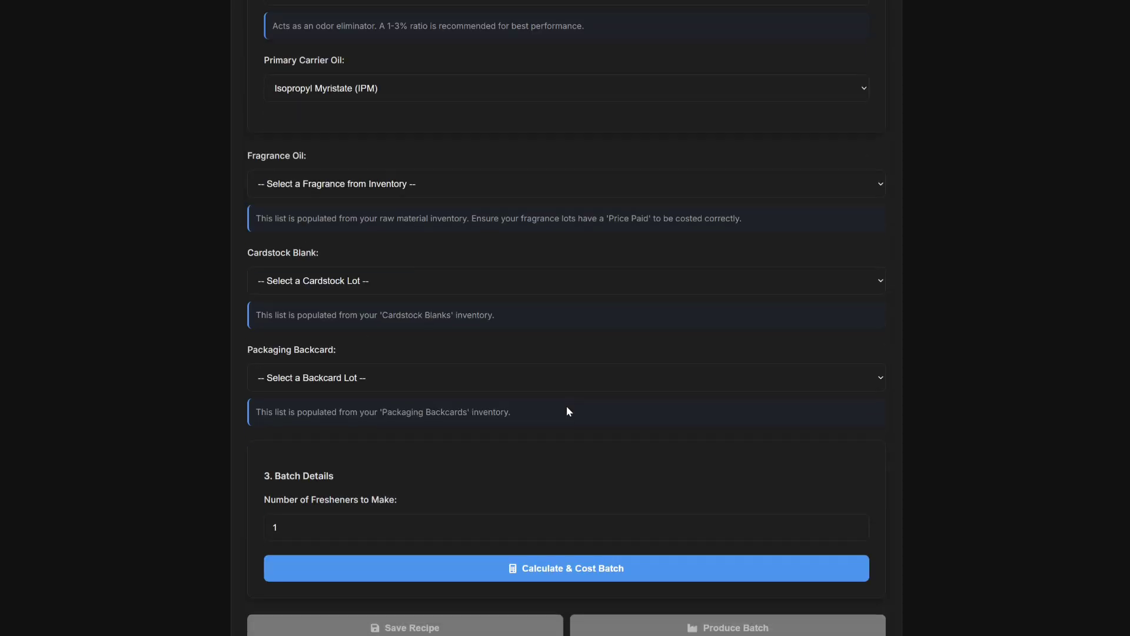
pyautogui.scroll(6, 568, 411)
pyautogui.scroll(8, 567, 407)
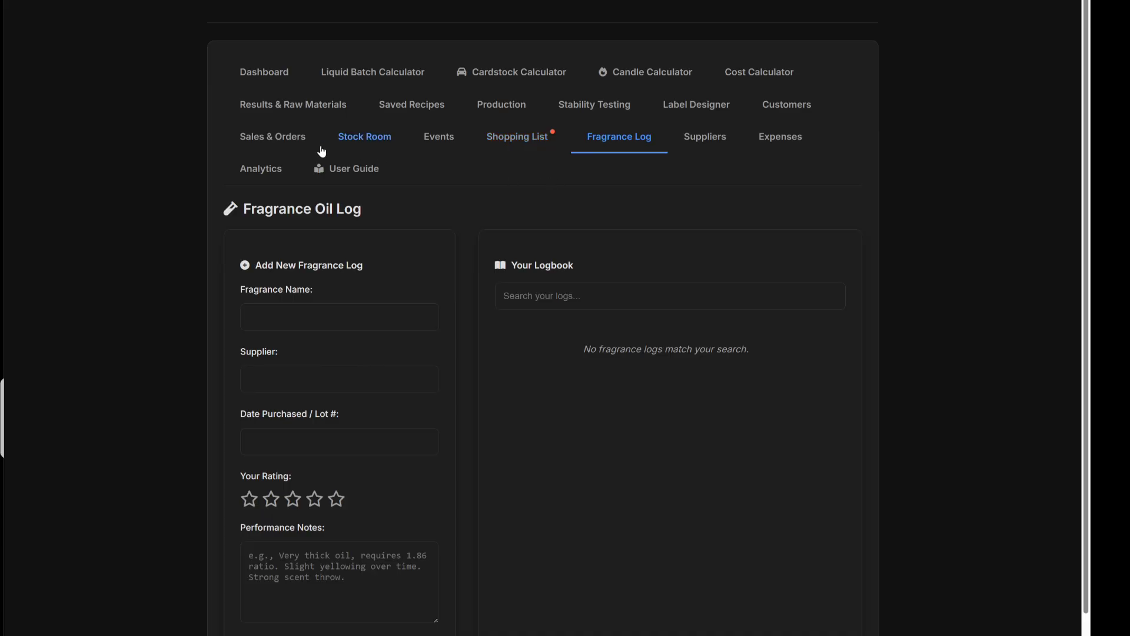
pyautogui.click(435, 105)
pyautogui.scroll(-9, 586, 323)
pyautogui.scroll(-19, 585, 327)
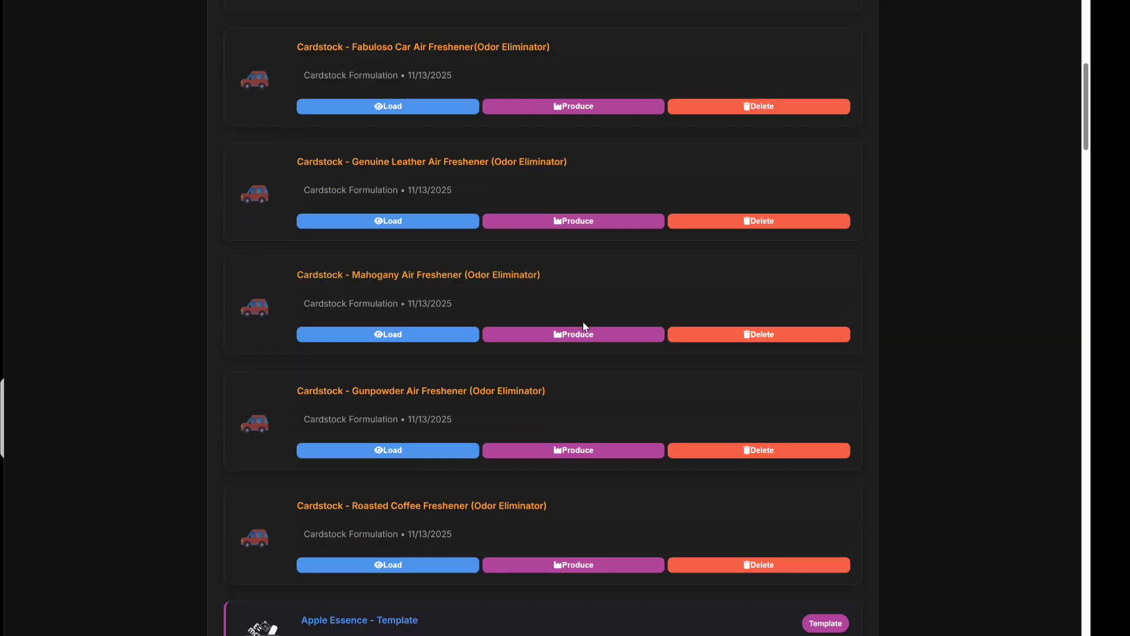
pyautogui.scroll(-15, 569, 337)
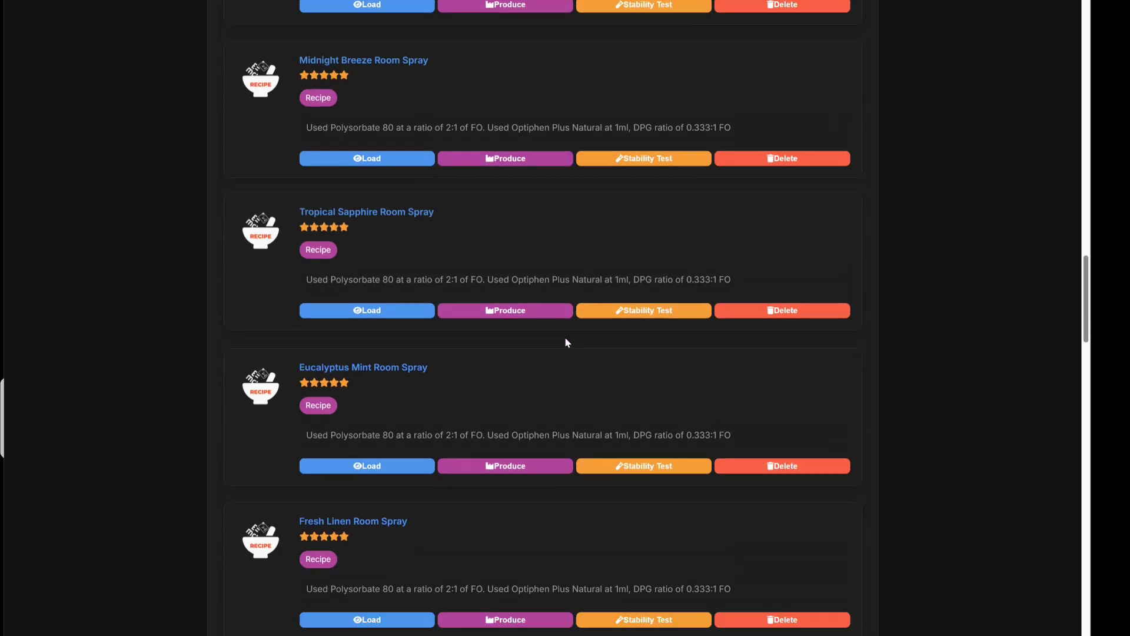
pyautogui.scroll(5, 552, 354)
pyautogui.scroll(15, 558, 353)
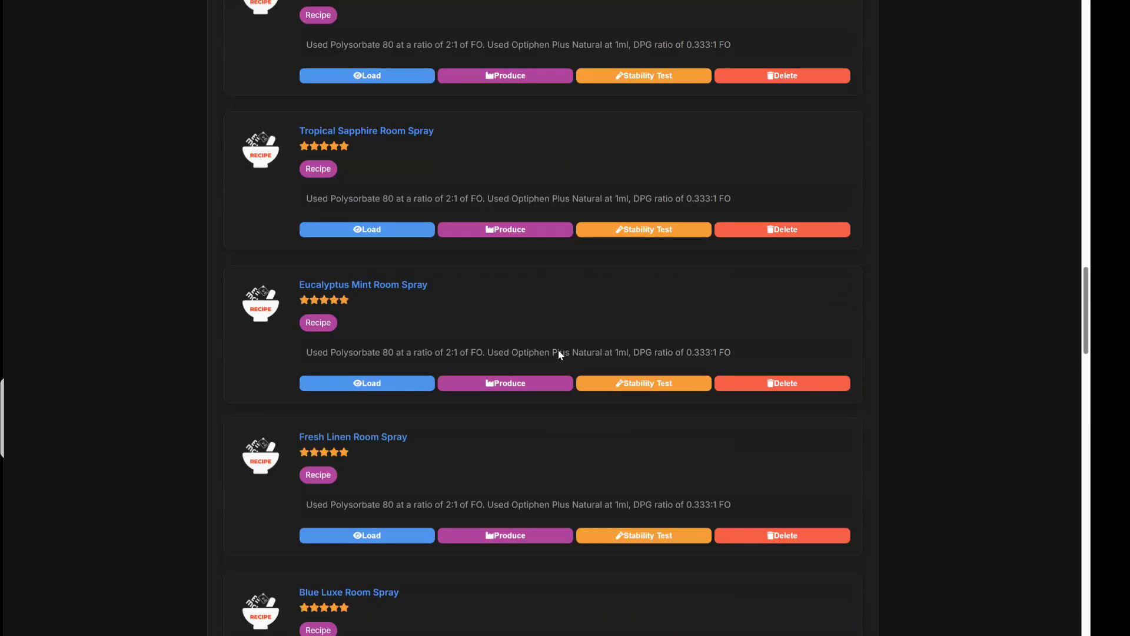
pyautogui.scroll(10, 559, 350)
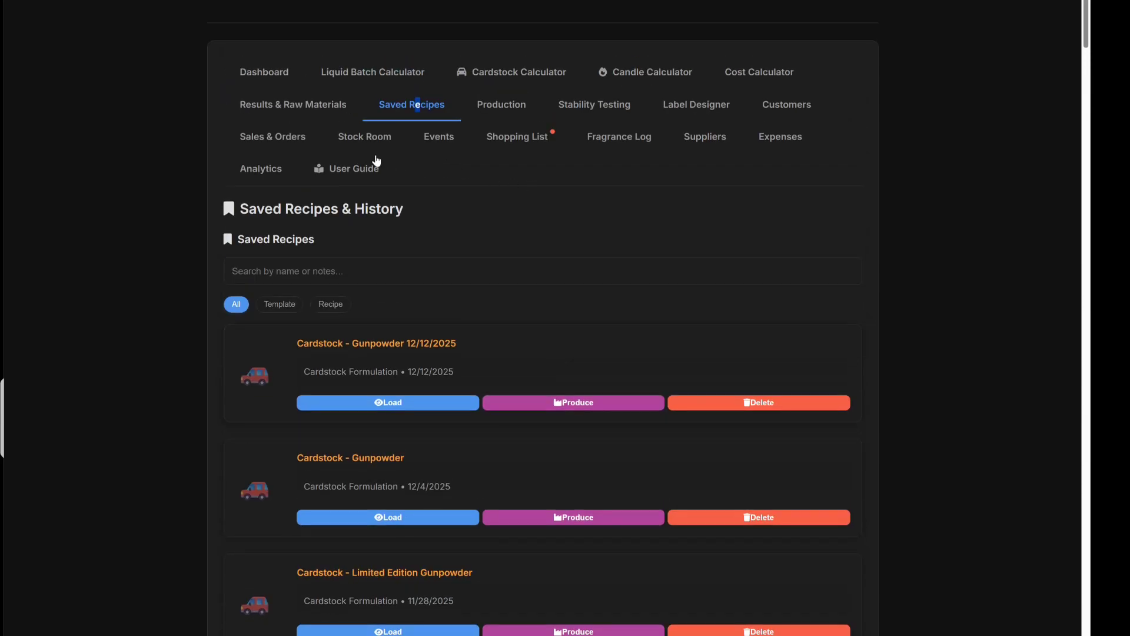
# Check the Dashboard's Low Stock Alerts, which flag Bottles at 4 of 20.
pyautogui.click(266, 78)
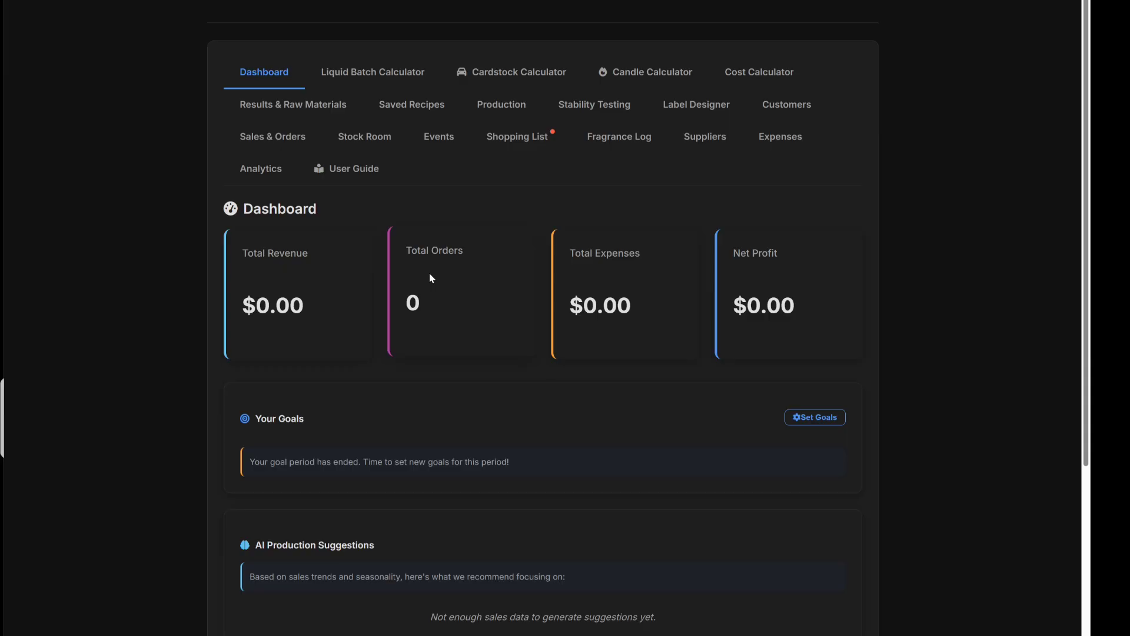
pyautogui.scroll(-5, 509, 324)
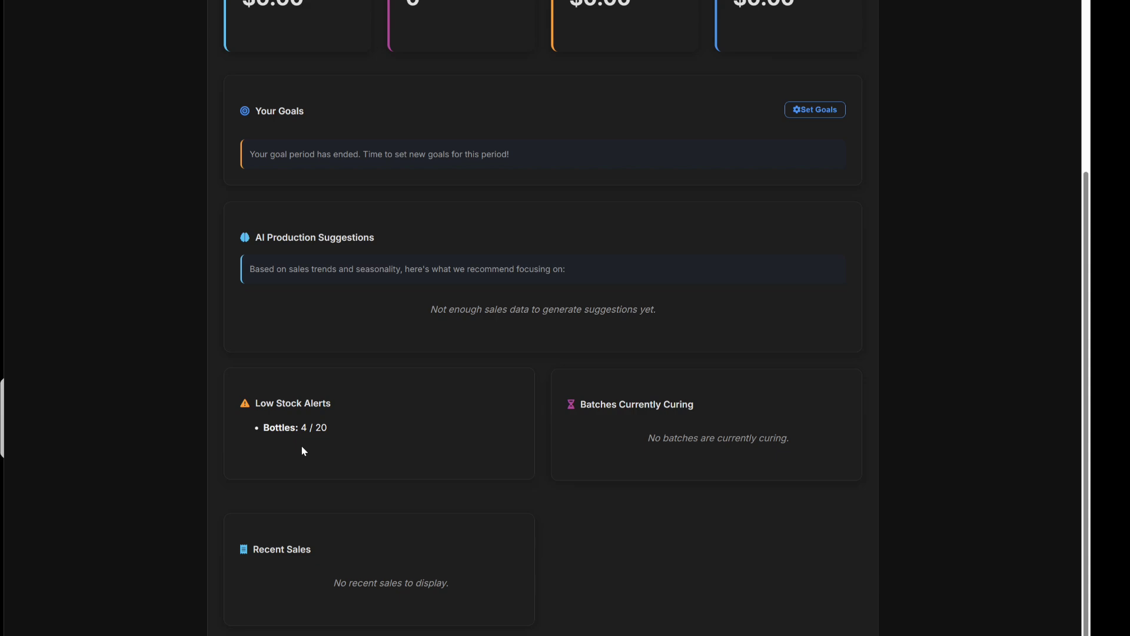
pyautogui.scroll(5, 480, 357)
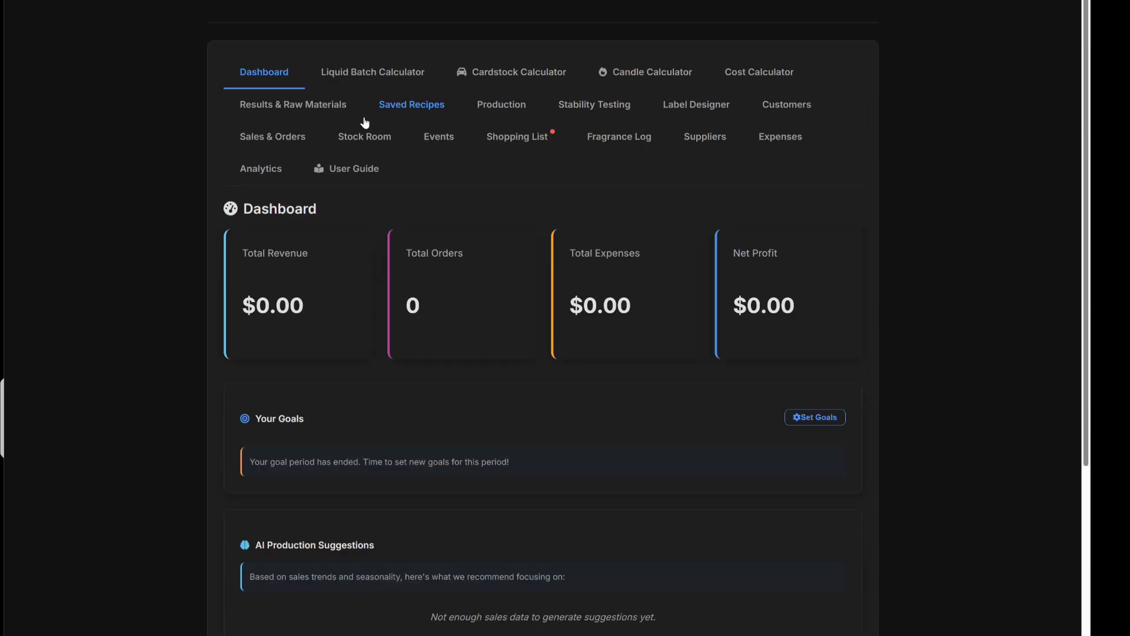
# Check the raw material inventory, confirming only 4 Spray Bottles remain in stock.
pyautogui.click(336, 111)
pyautogui.scroll(-20, 560, 401)
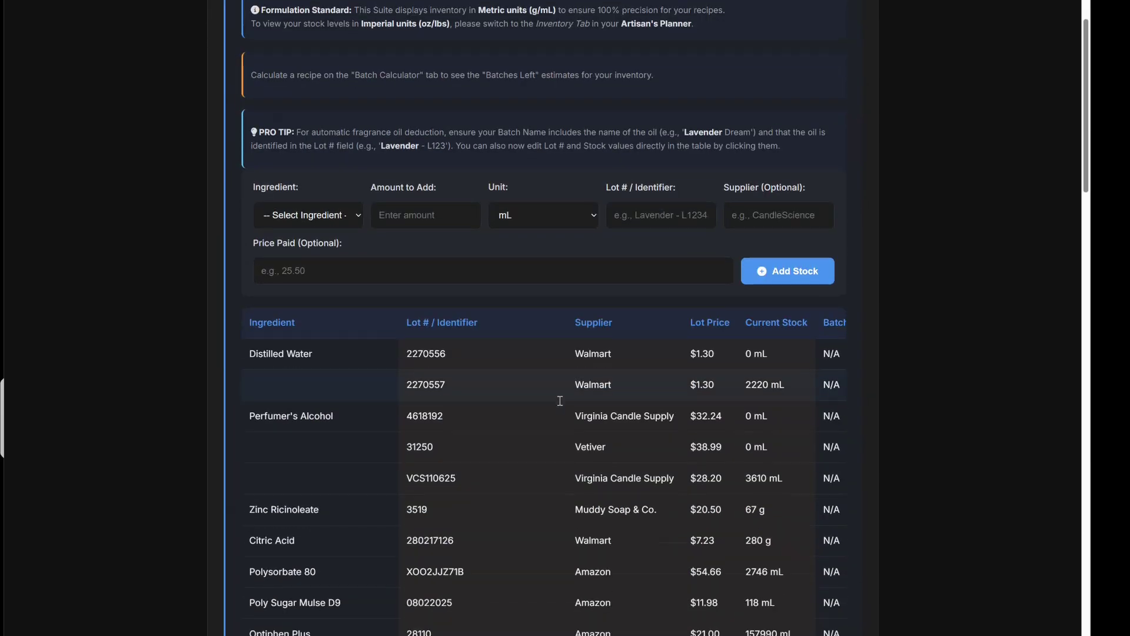
pyautogui.scroll(-20, 559, 401)
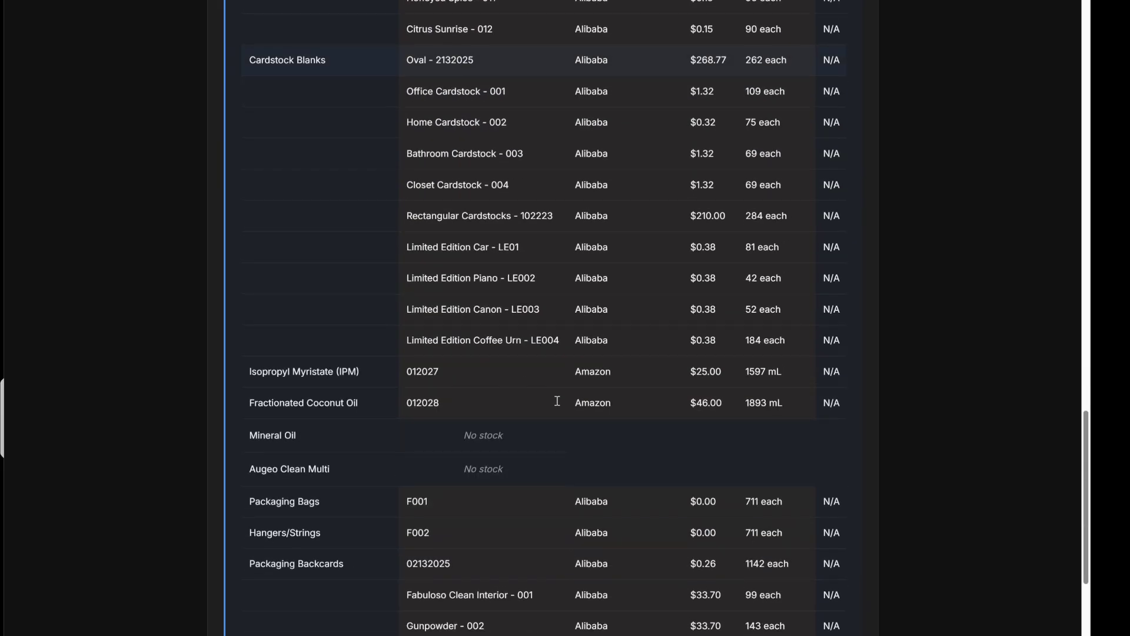
pyautogui.scroll(20, 557, 400)
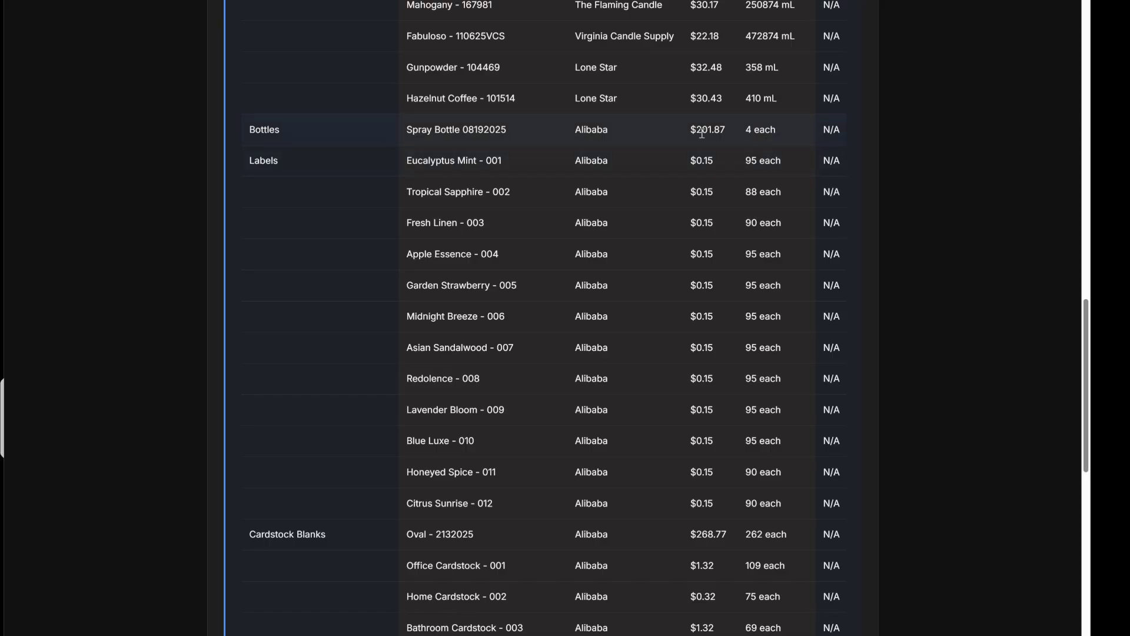
pyautogui.scroll(20, 618, 312)
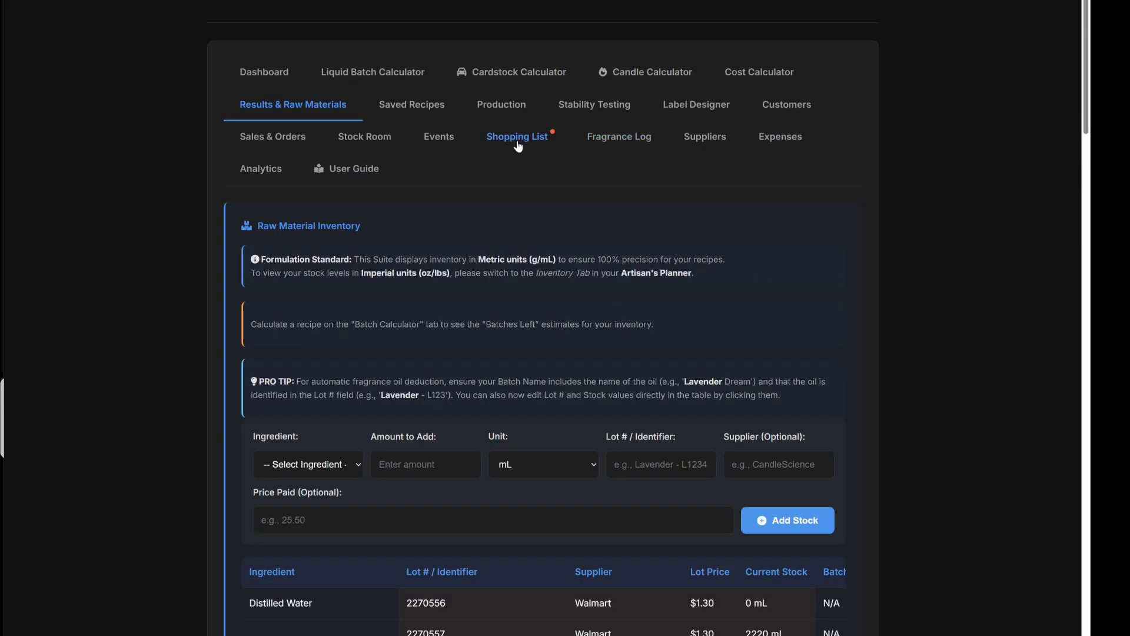
pyautogui.moveTo(518, 146); pyautogui.dragTo(530, 141)
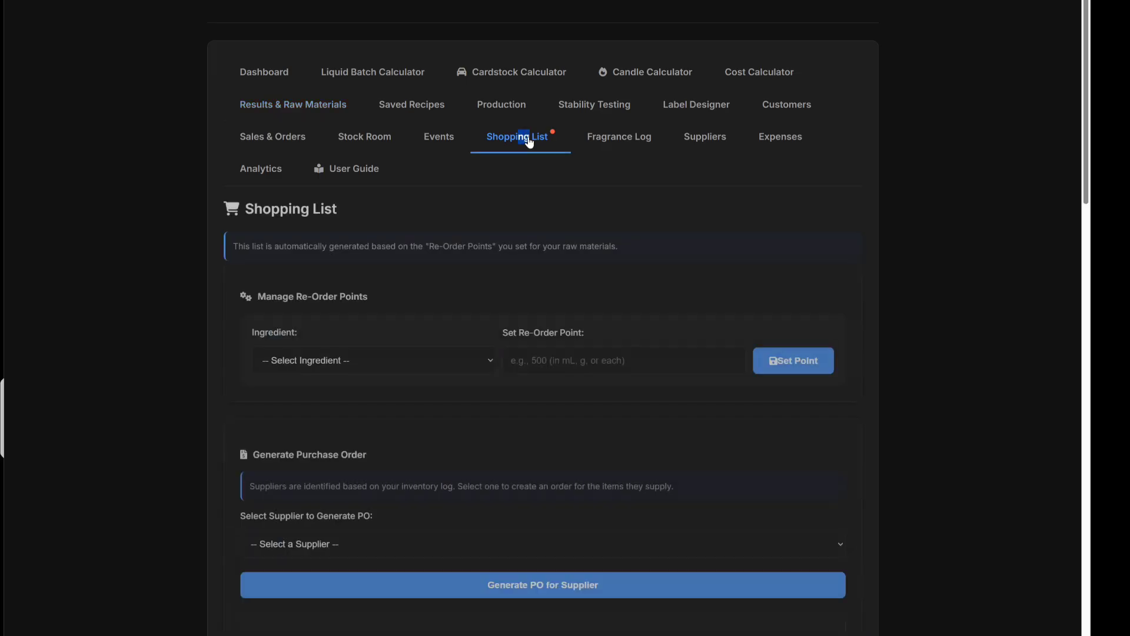
pyautogui.scroll(-12, 484, 353)
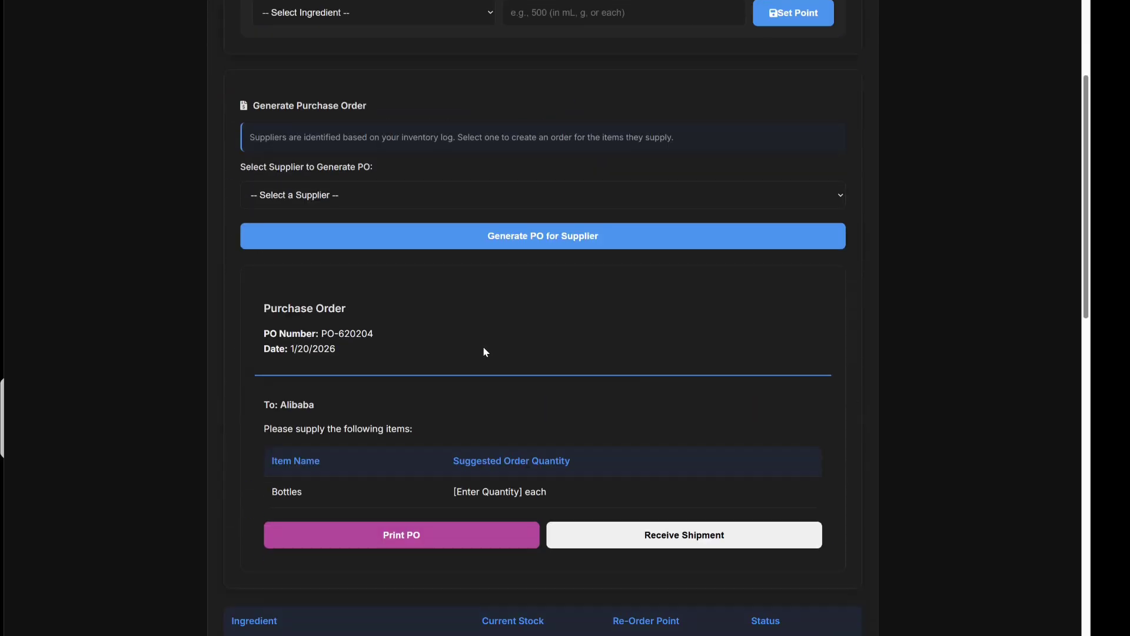
pyautogui.scroll(-1, 489, 348)
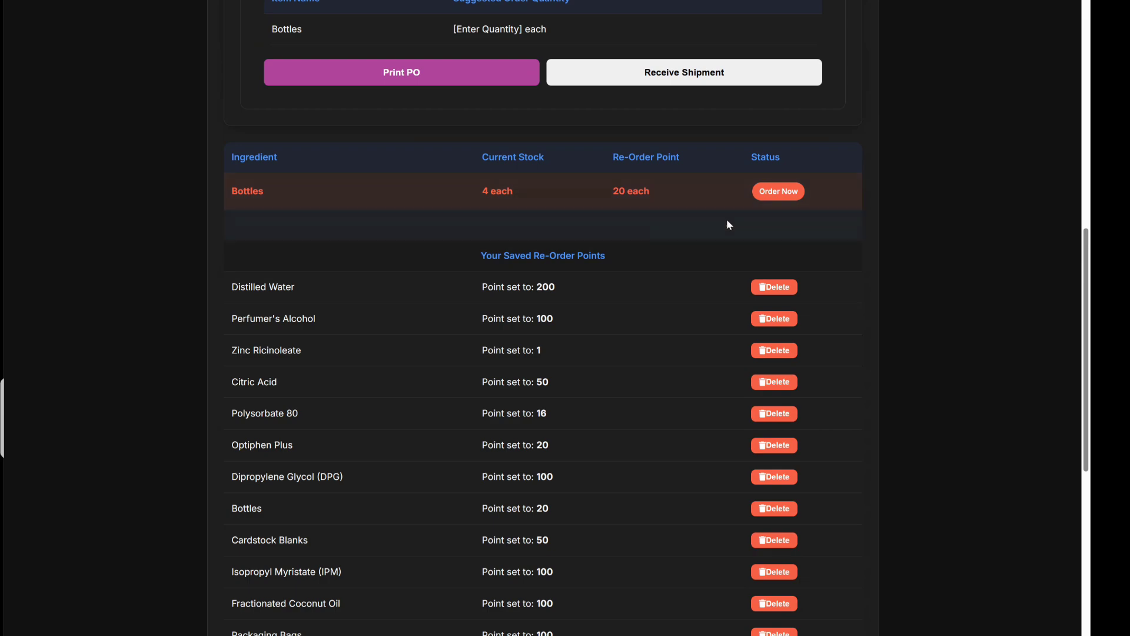
pyautogui.scroll(7, 607, 256)
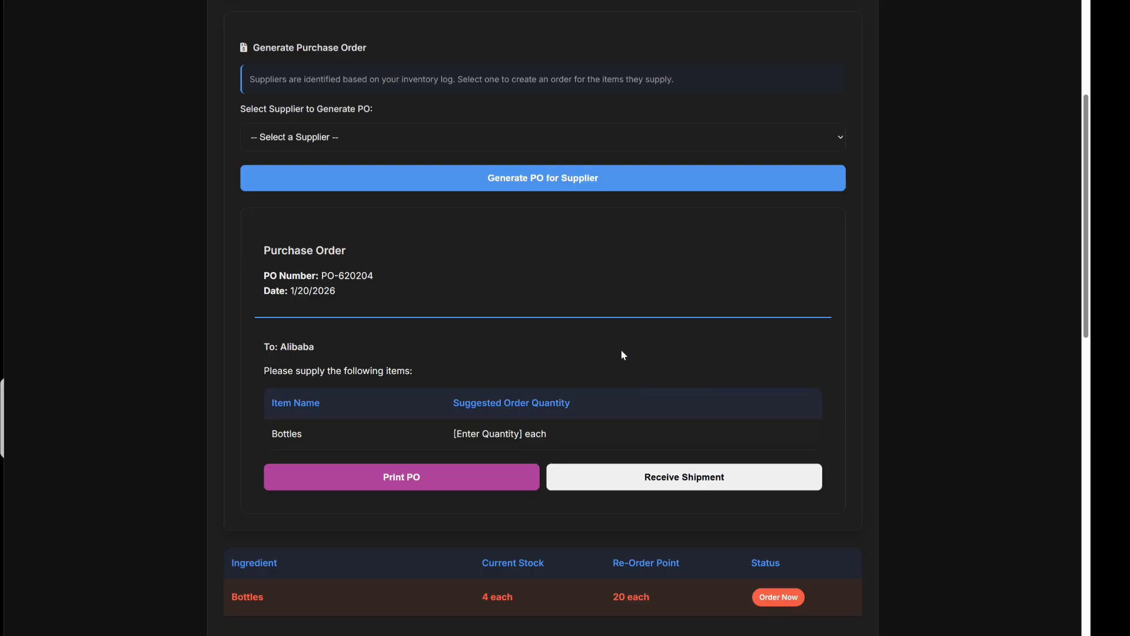
# Receive the Bottles shipment for purchase order PO-620204 and dismiss the confirmation alert.
pyautogui.click(641, 485)
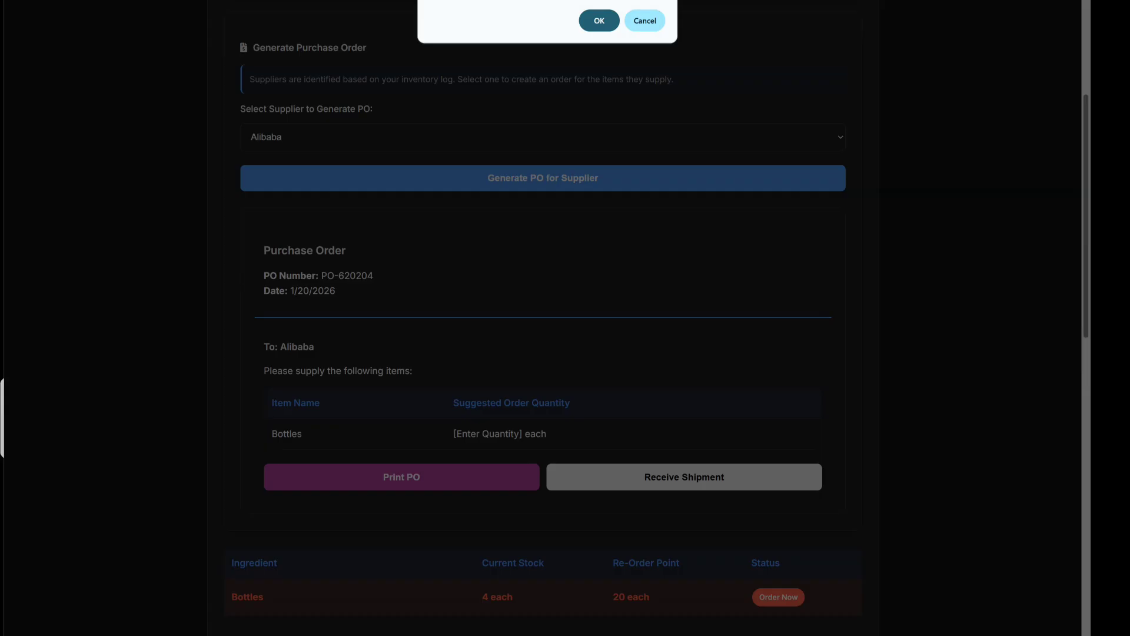
pyautogui.click(600, 20)
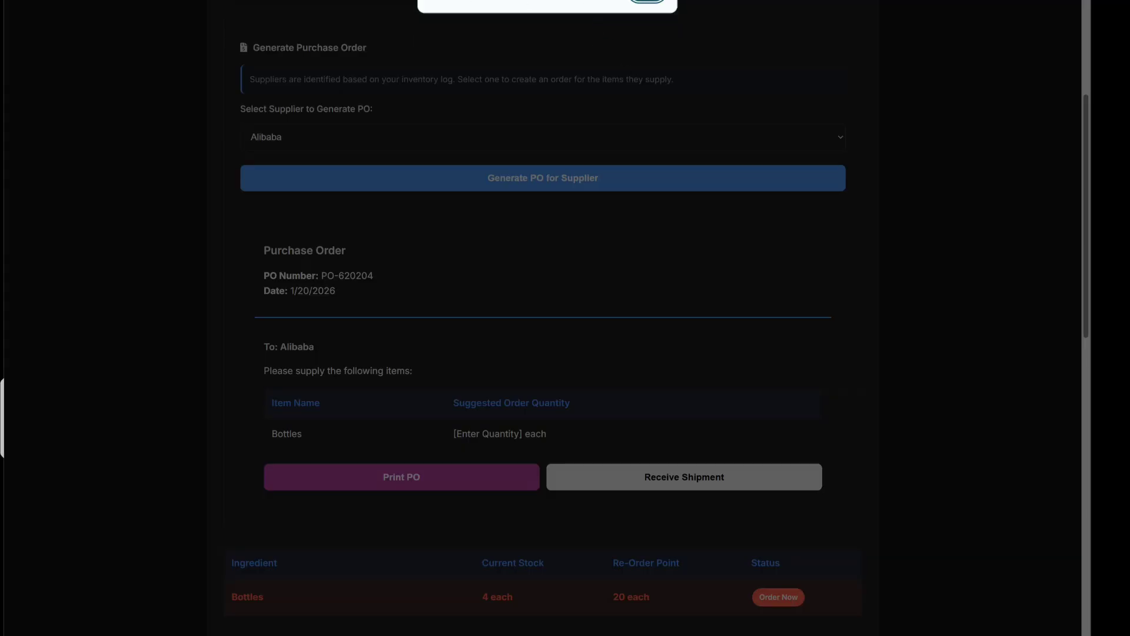
pyautogui.press('Return')
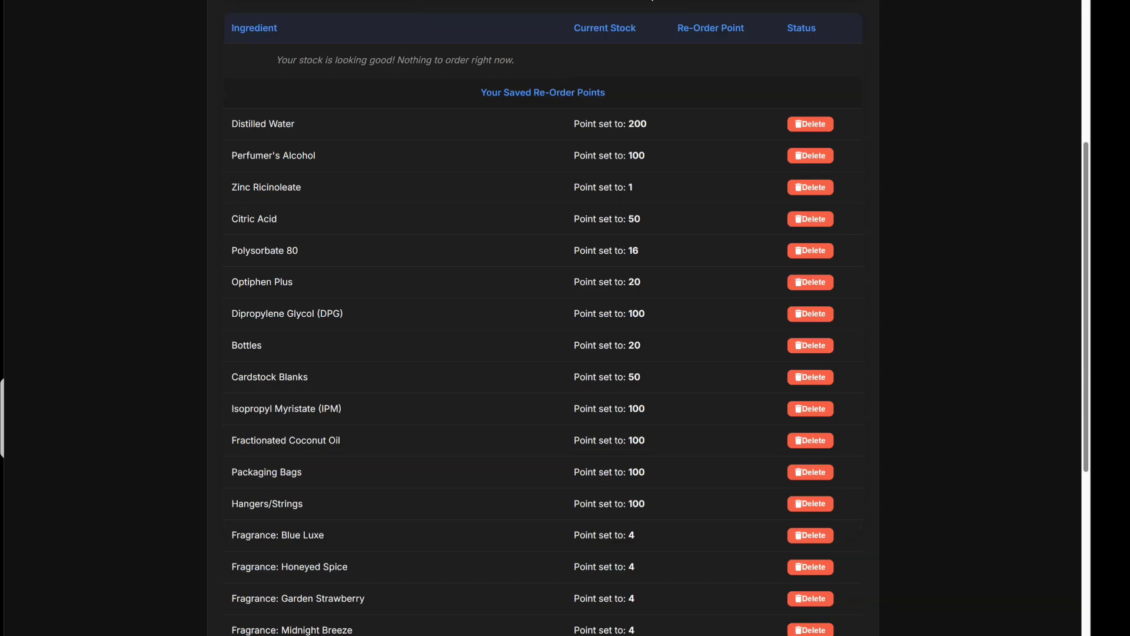
pyautogui.scroll(6, 703, 299)
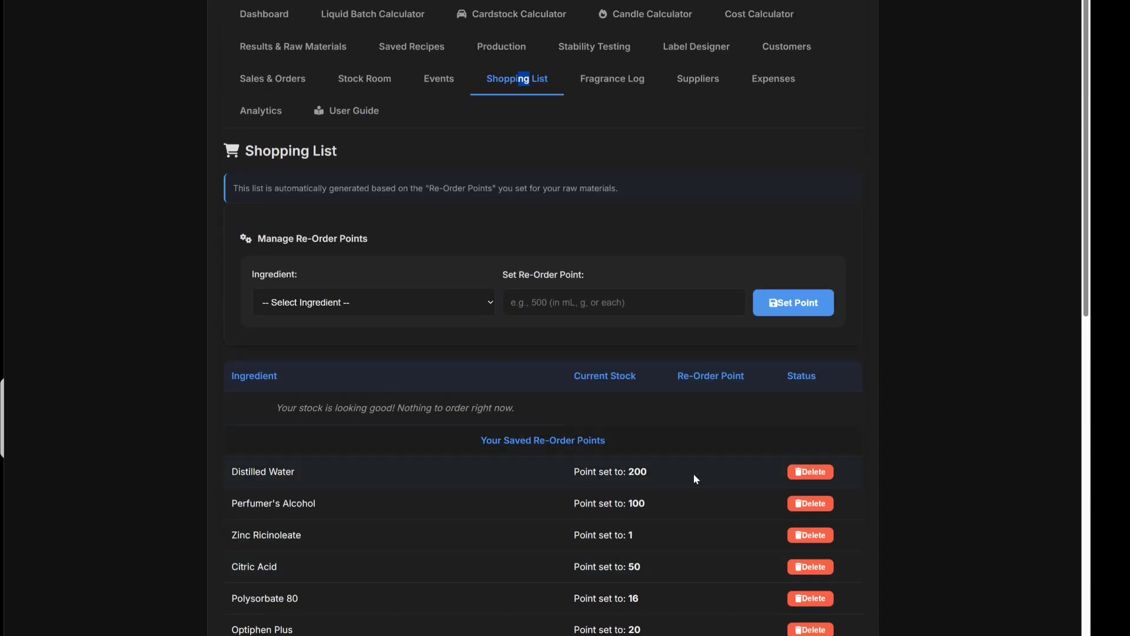
pyautogui.scroll(-6, 337, 521)
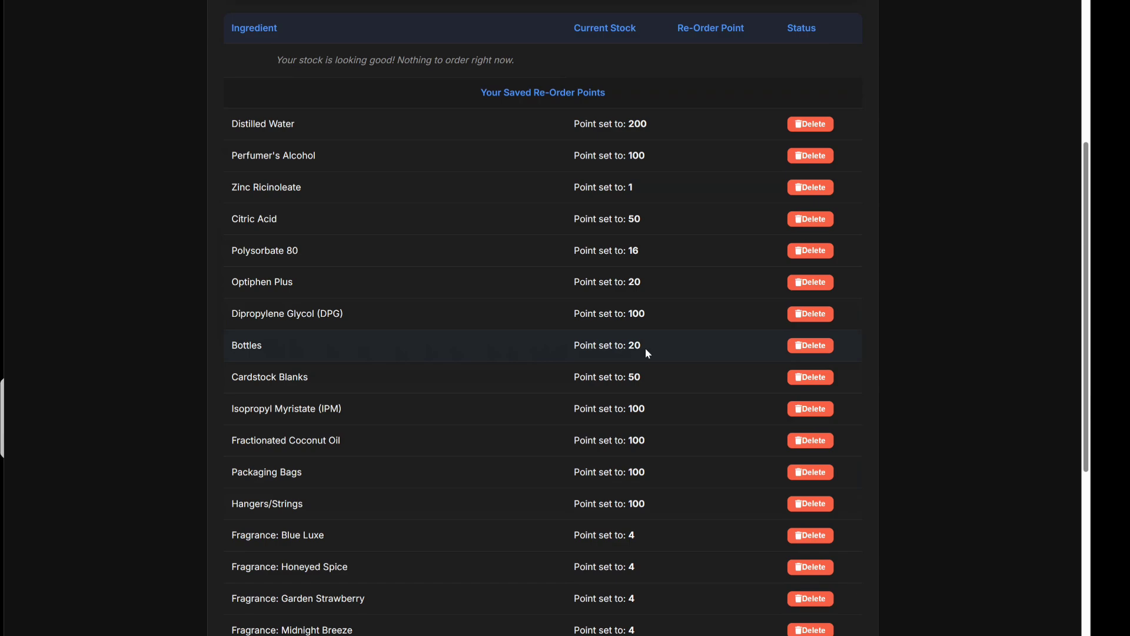
pyautogui.scroll(6, 645, 344)
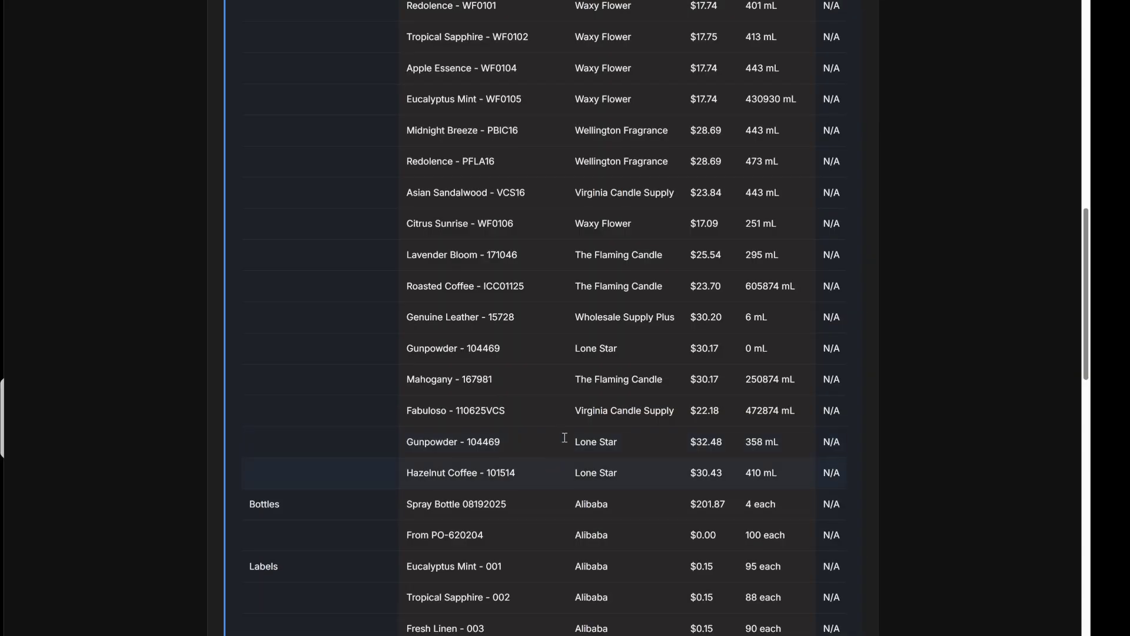
# Select the new From PO-620204 Bottles lot, 100 each from Alibaba, in the inventory table.
pyautogui.scroll(15, 571, 380)
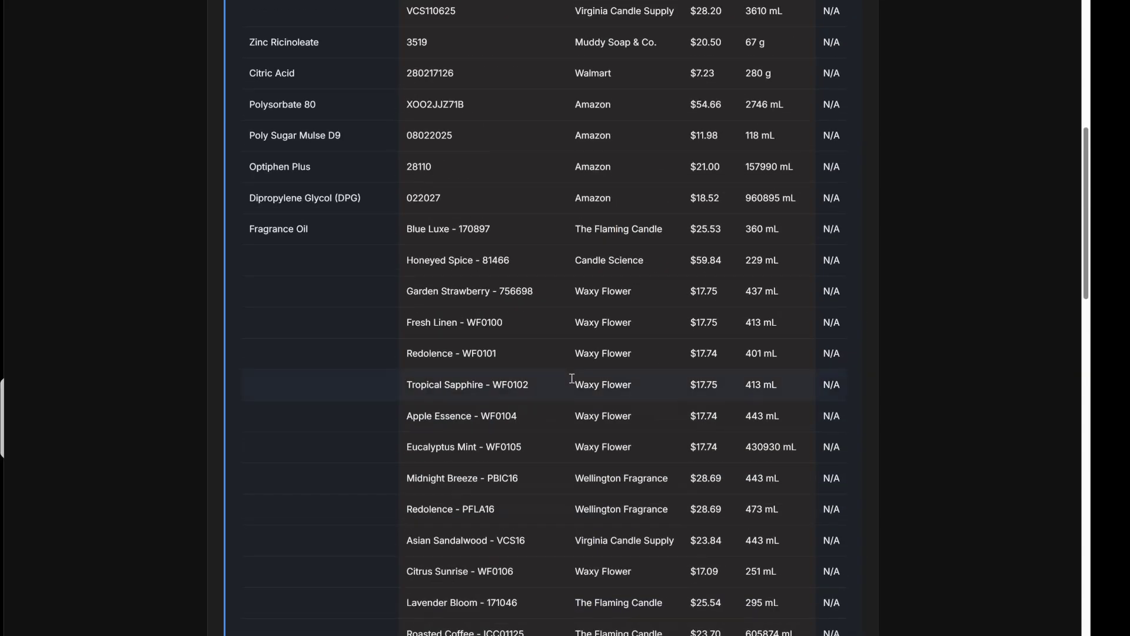
pyautogui.scroll(-20, 572, 380)
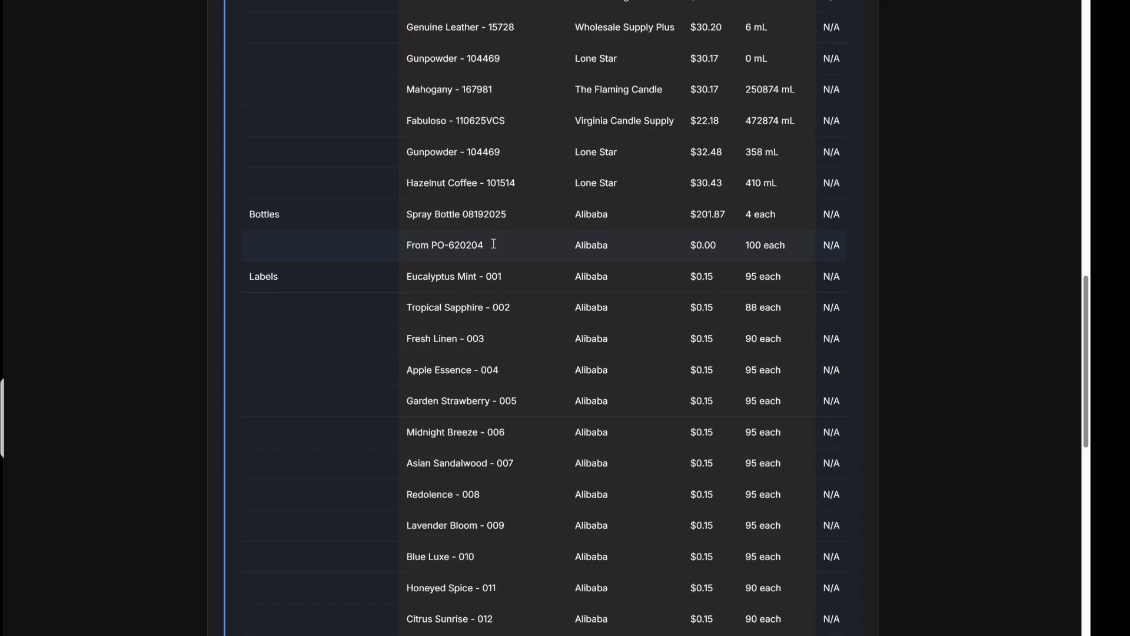
pyautogui.scroll(1, 494, 243)
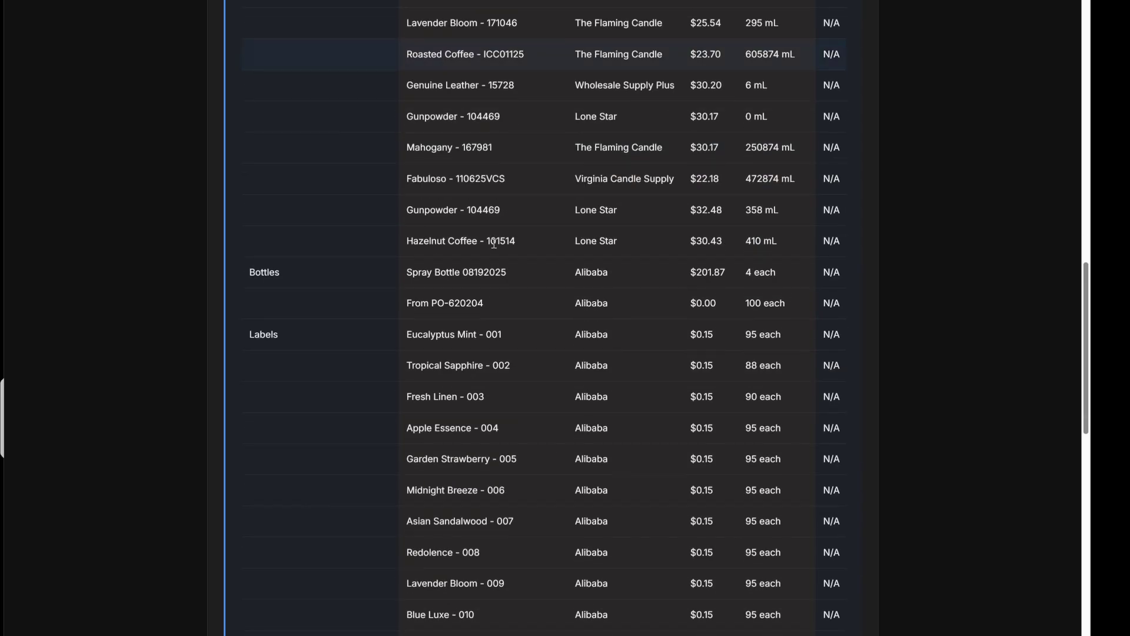
pyautogui.click(485, 303)
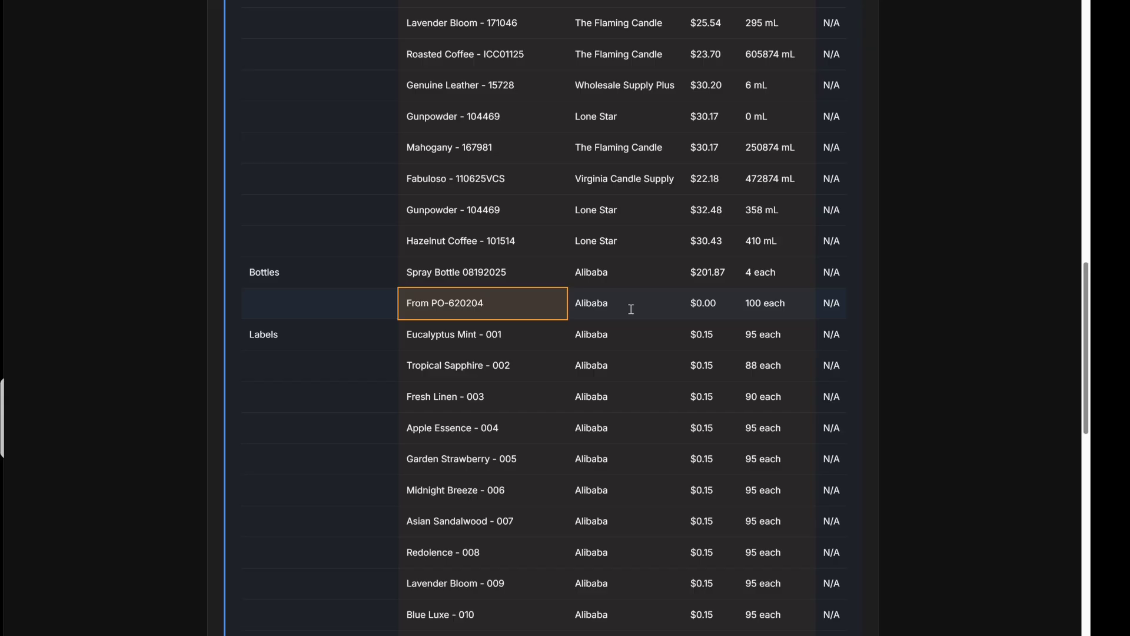
# Change the From PO-620204 lot price from $0.00 to $201.87.
pyautogui.click(720, 305)
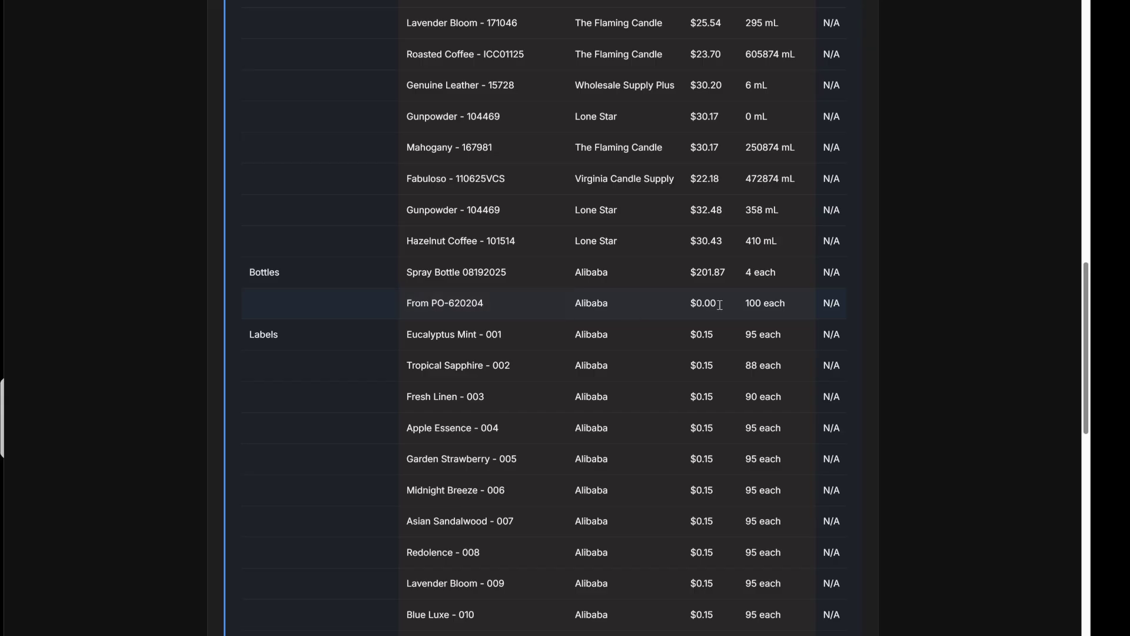
pyautogui.press('BackSpace')
pyautogui.press('BackSpace')
pyautogui.press('BackSpace')
pyautogui.press('BackSpace')
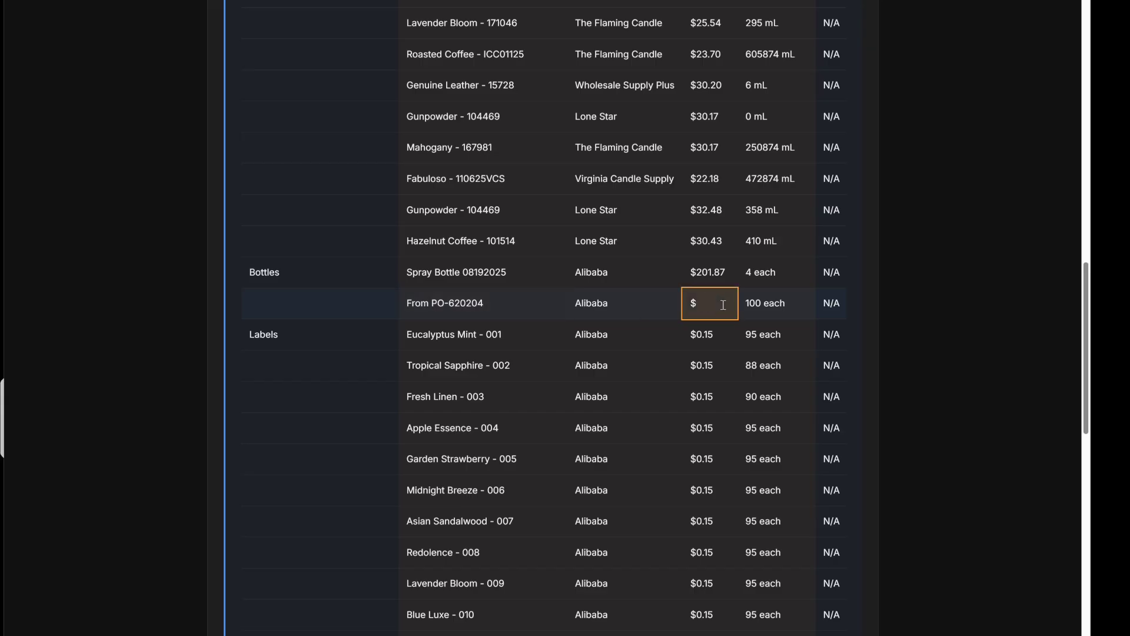
pyautogui.write('201.87')
# Return to the Dashboard, showing $0.00 revenue and 0 orders.
pyautogui.scroll(15, 765, 306)
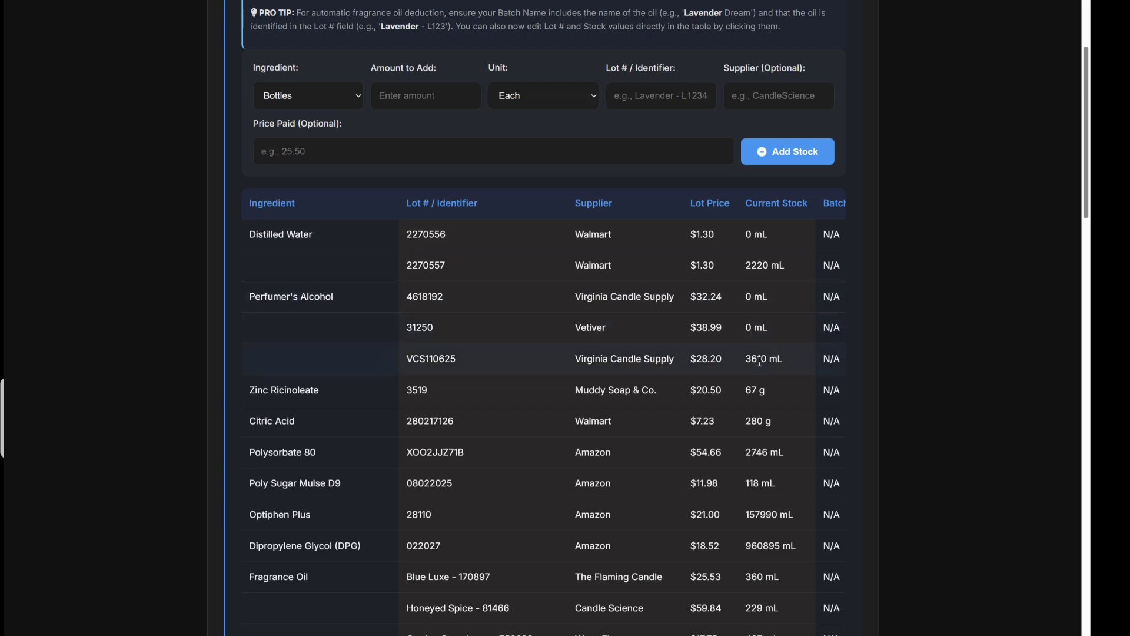
pyautogui.scroll(-17, 760, 361)
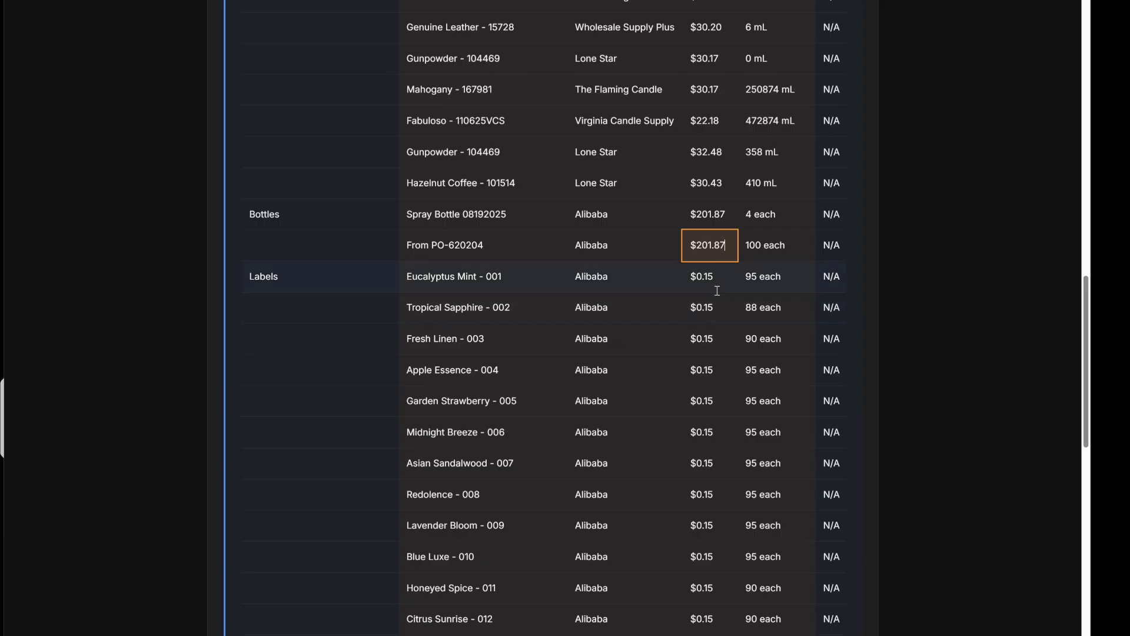
pyautogui.scroll(10, 718, 291)
pyautogui.scroll(12, 656, 294)
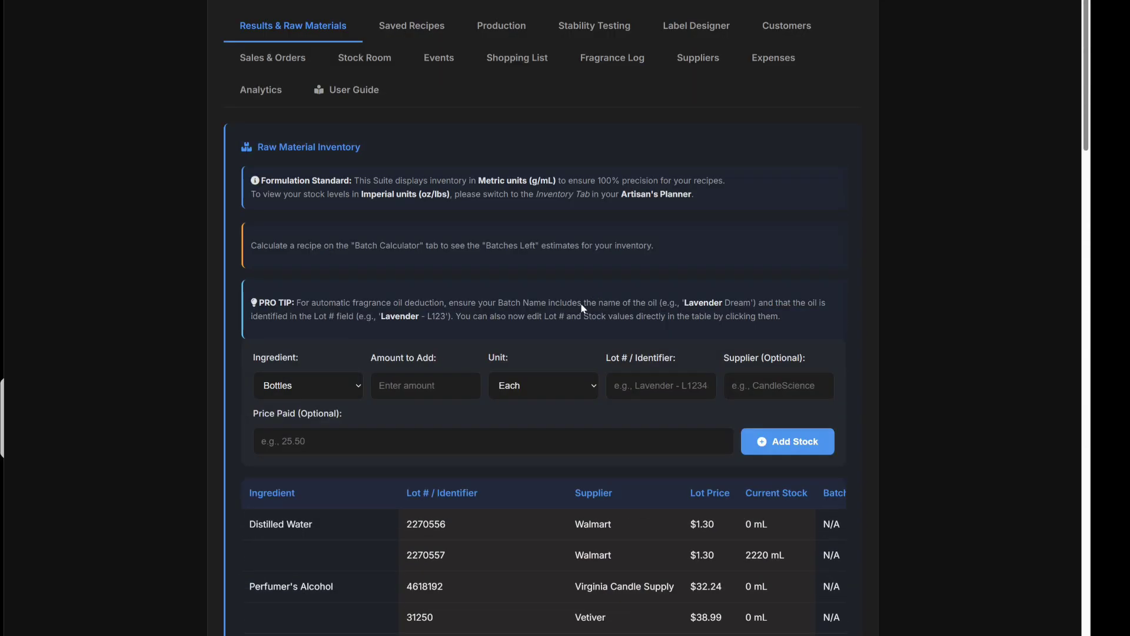
pyautogui.click(279, 84)
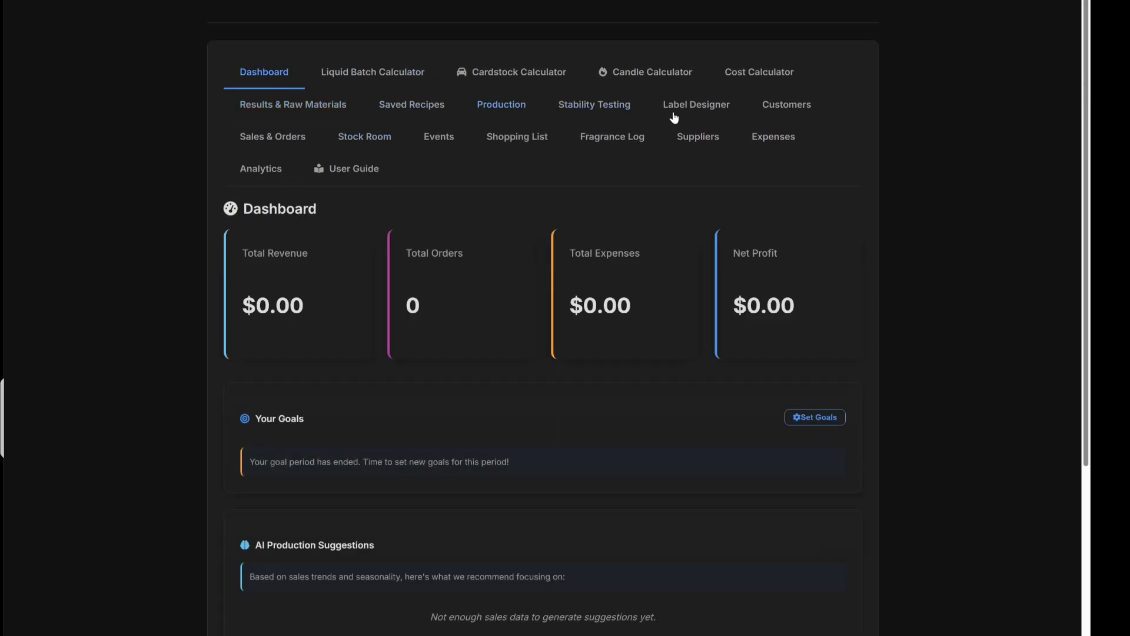